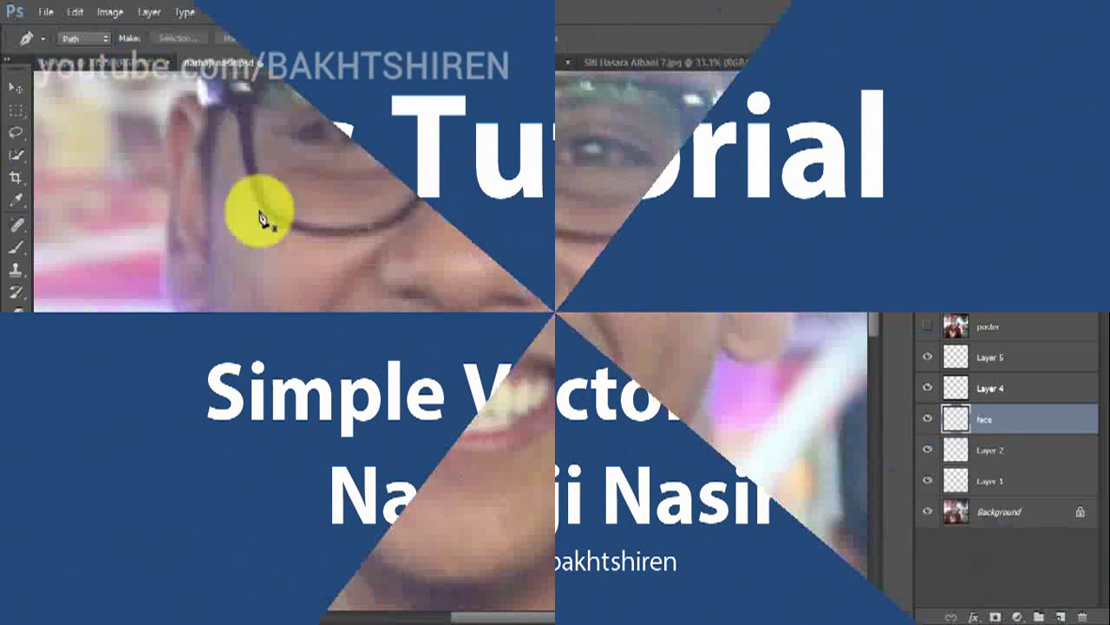
# Place pen anchors along the left cheek, chin and right jaw of the face.
pyautogui.click(218, 367)
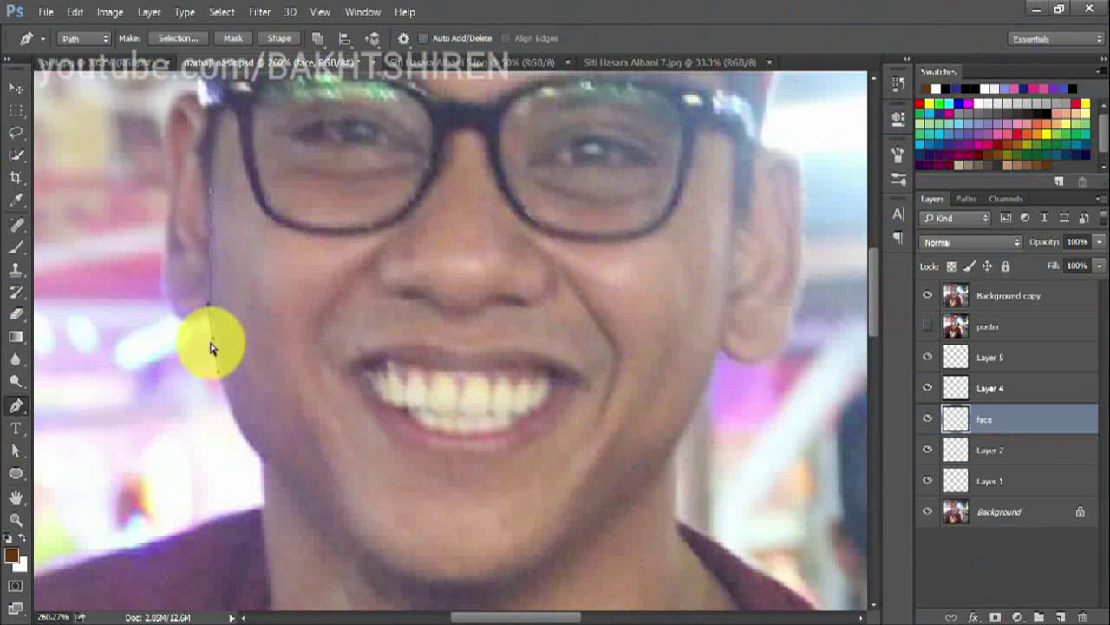
pyautogui.scroll(-2, 216, 330)
pyautogui.scroll(-1, 301, 423)
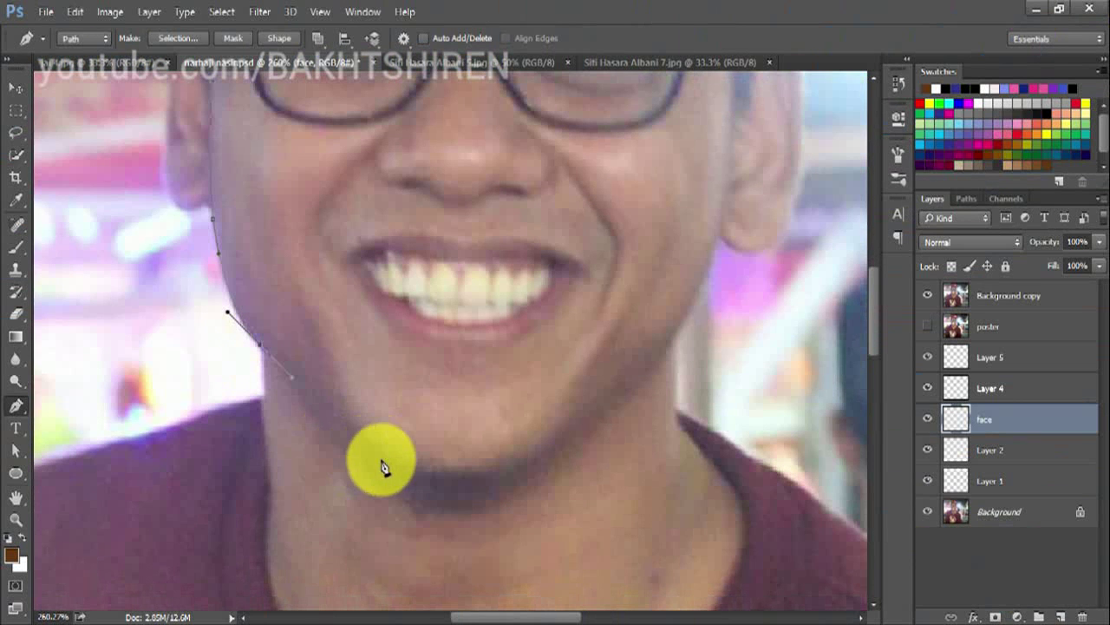
pyautogui.click(540, 453)
pyautogui.click(599, 416)
pyautogui.scroll(2, 607, 433)
pyautogui.click(682, 416)
pyautogui.click(707, 340)
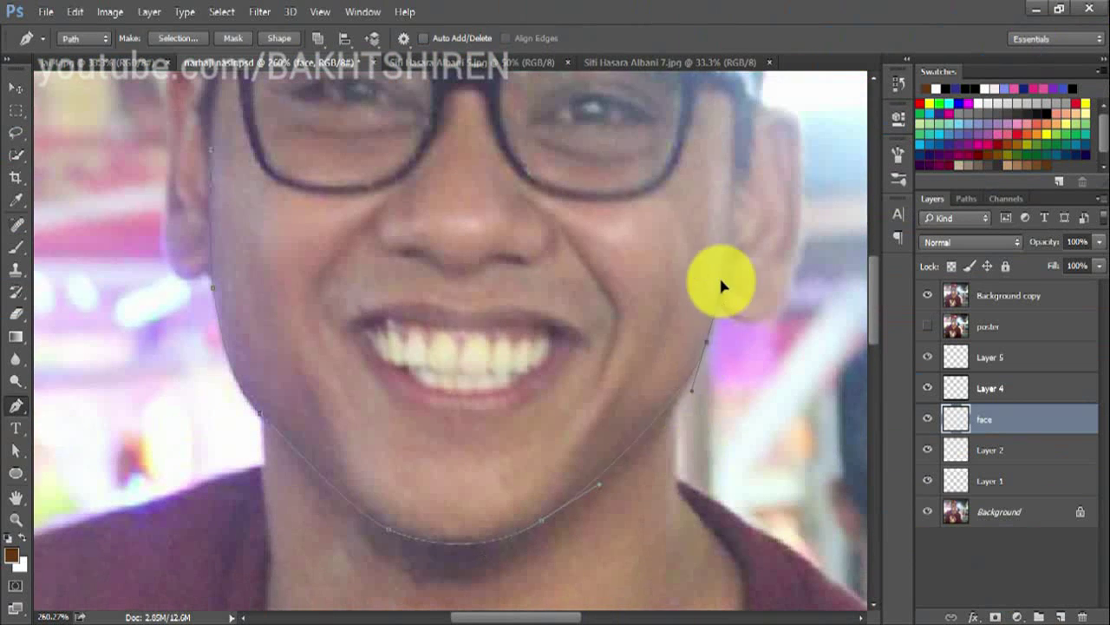
pyautogui.scroll(1, 738, 416)
pyautogui.scroll(2, 747, 460)
pyautogui.scroll(5, 736, 163)
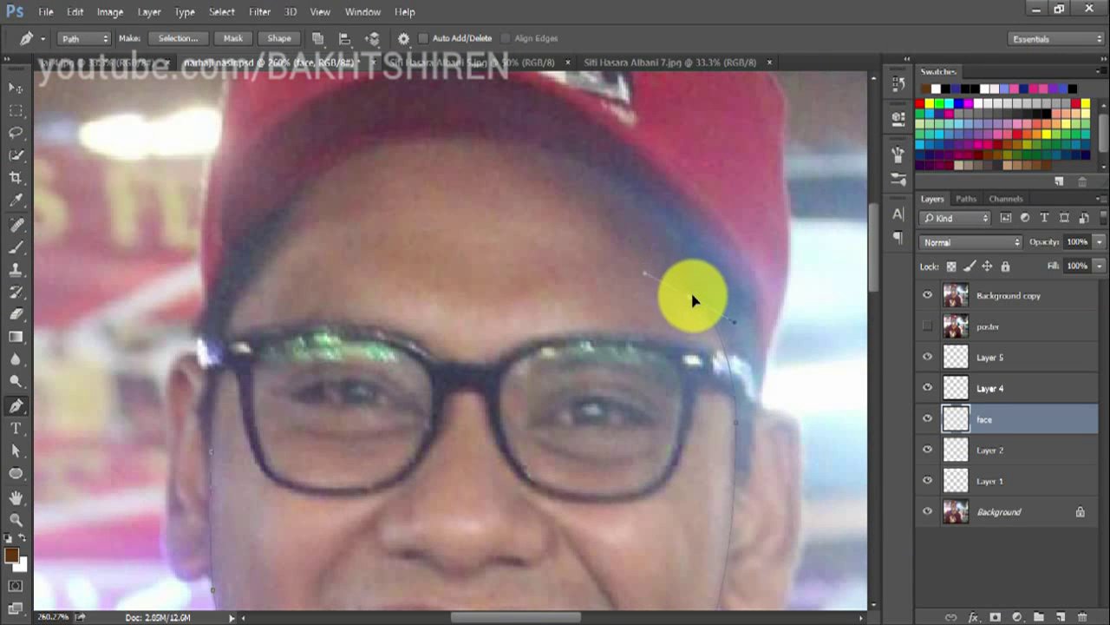
# Add curved anchors along the forehead under the cap brim, with a sharp corner at the brim's end.
pyautogui.moveTo(692, 299); pyautogui.dragTo(694, 409)
pyautogui.moveTo(493, 247); pyautogui.dragTo(410, 230)
pyautogui.moveTo(315, 287)
pyautogui.mouseDown()
pyautogui.moveTo(235, 322)
pyautogui.moveTo(221, 345)
pyautogui.mouseUp()
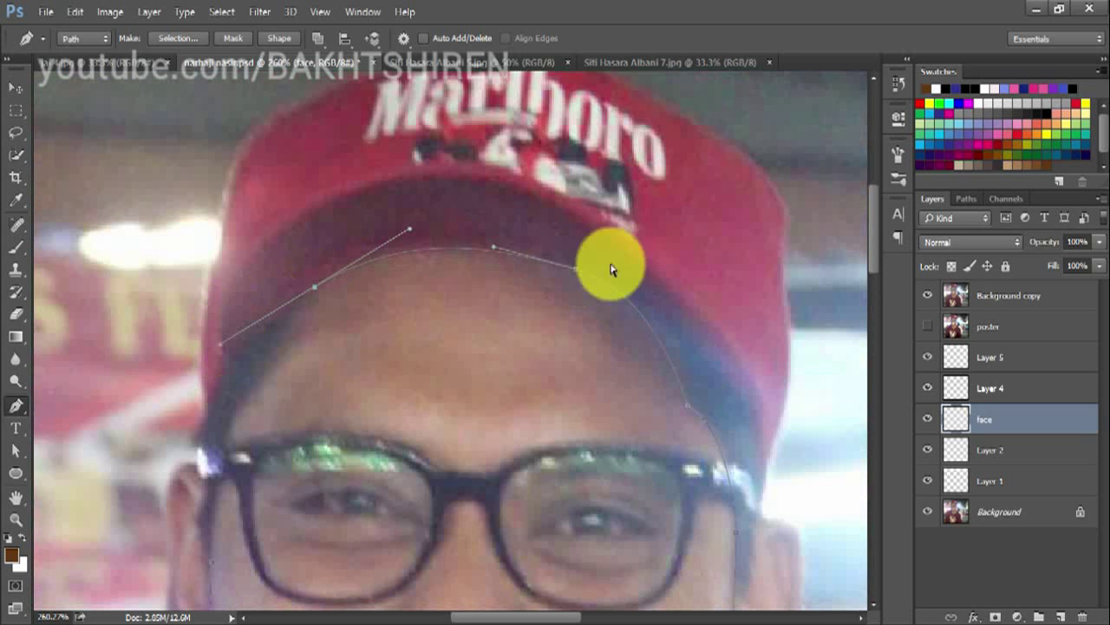
pyautogui.moveTo(493, 247); pyautogui.dragTo(500, 239)
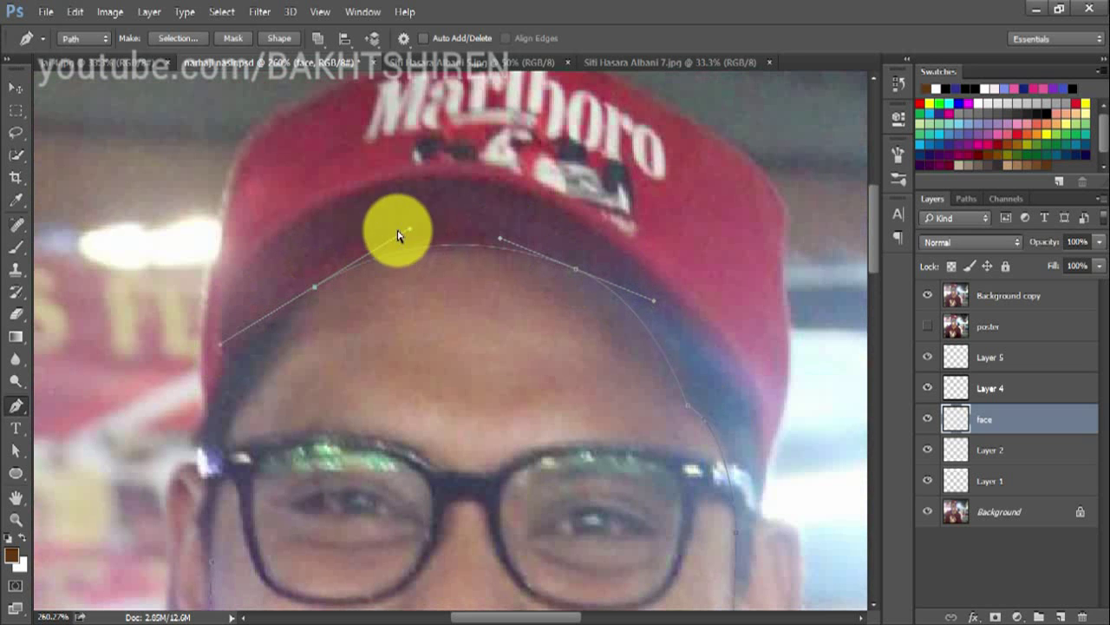
pyautogui.keyDown('alt'); pyautogui.click(315, 287); pyautogui.keyUp('alt')
pyautogui.scroll(-1, 216, 382)
pyautogui.click(244, 351)
pyautogui.scroll(-2, 217, 443)
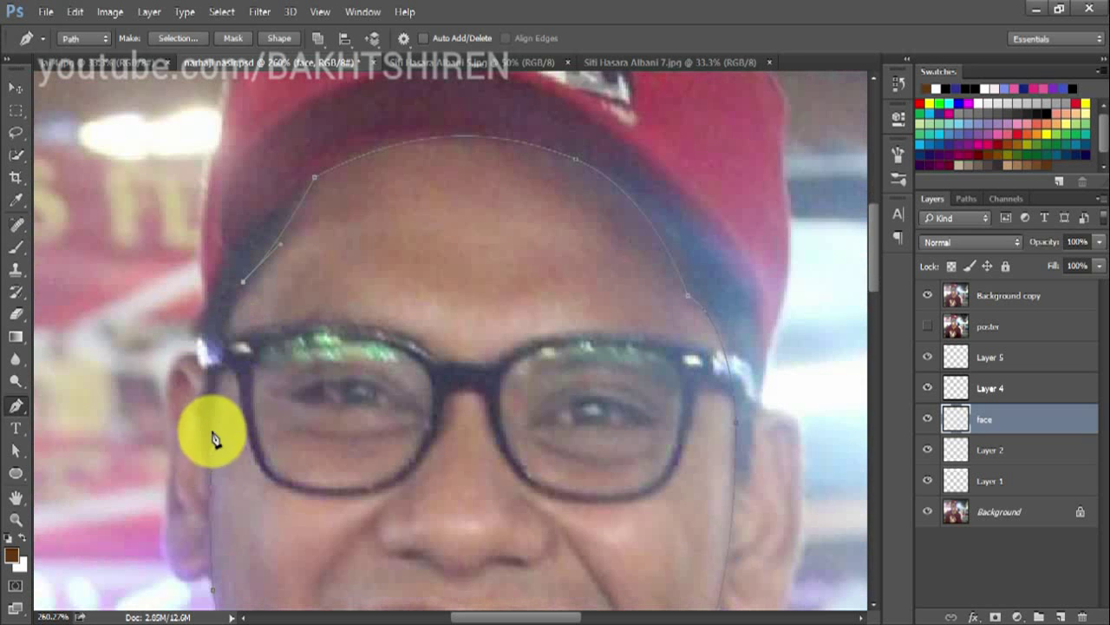
# Continue the outline down the left temple and over the top of the head to close it.
pyautogui.moveTo(210, 430); pyautogui.dragTo(208, 512)
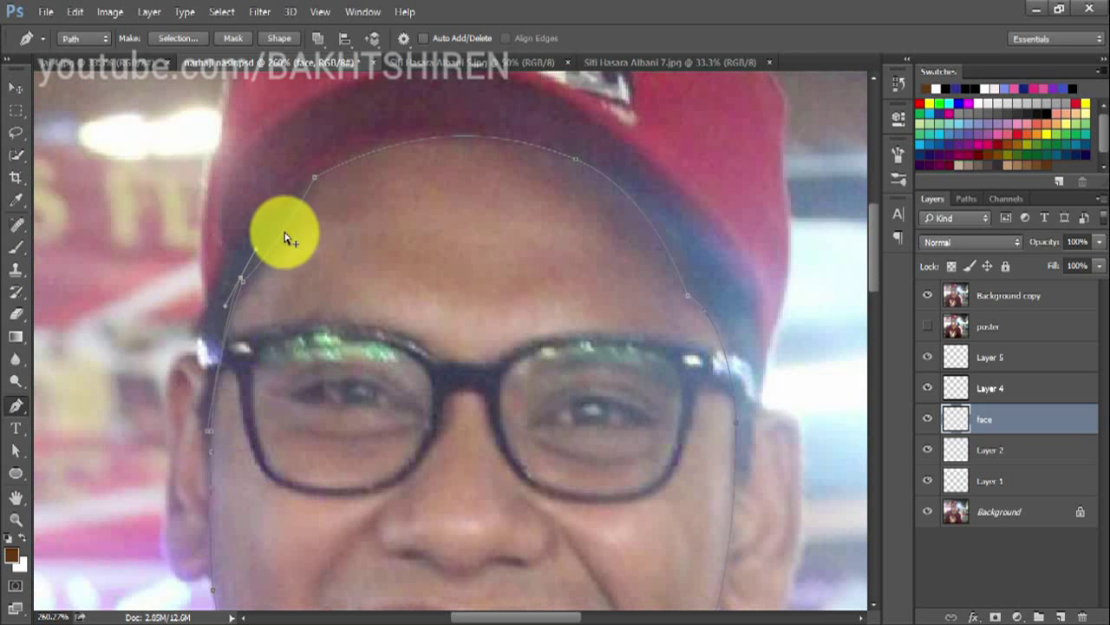
pyautogui.moveTo(289, 238); pyautogui.dragTo(309, 187)
pyautogui.moveTo(579, 155); pyautogui.dragTo(732, 218)
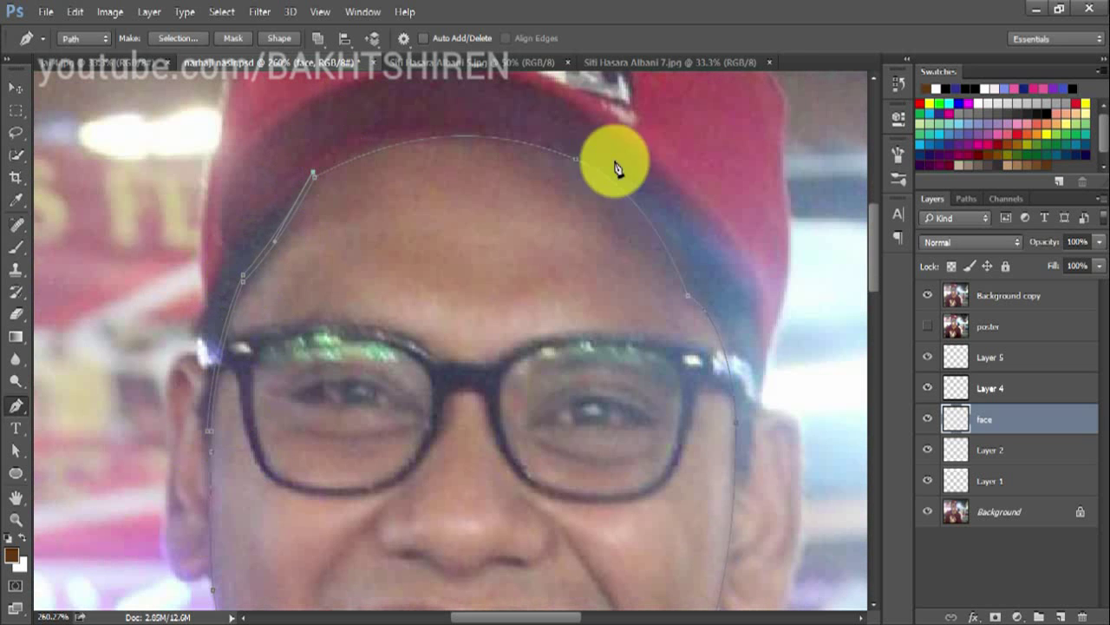
pyautogui.keyDown('ctrl'); pyautogui.click(690, 294); pyautogui.keyUp('ctrl')
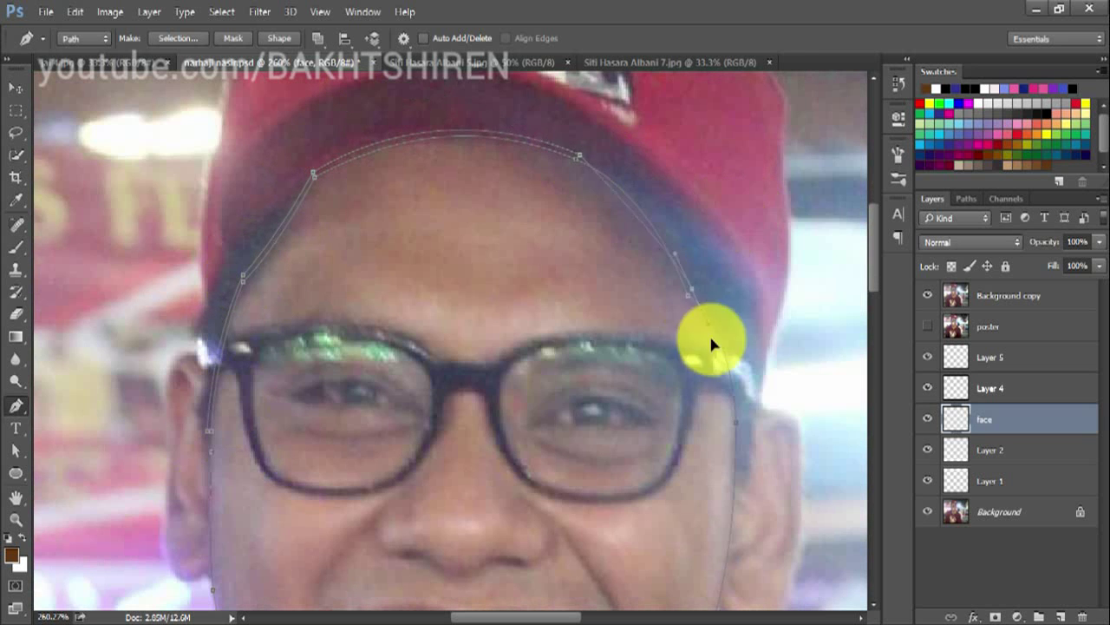
pyautogui.scroll(-3, 694, 295)
pyautogui.moveTo(744, 315); pyautogui.dragTo(742, 323)
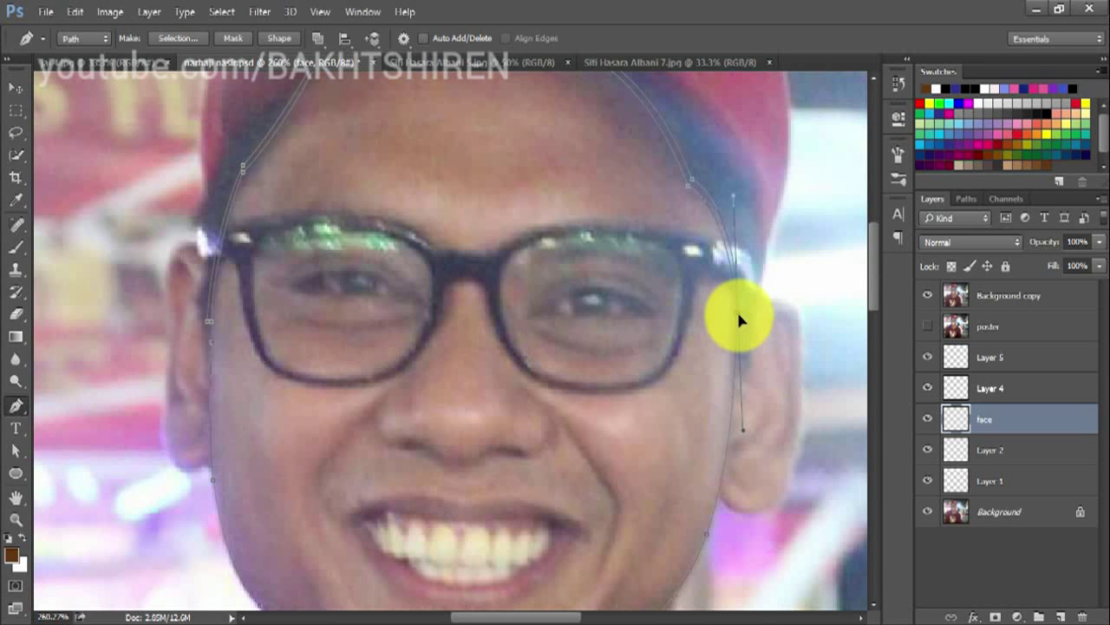
pyautogui.scroll(-3, 740, 314)
pyautogui.scroll(-2, 751, 310)
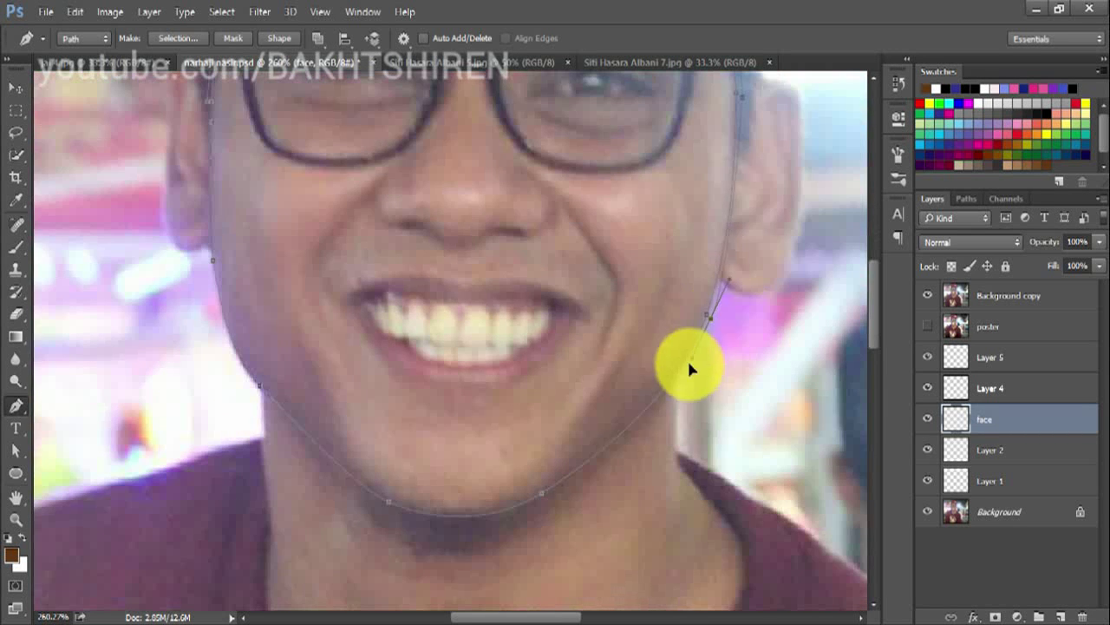
pyautogui.scroll(-2, 677, 419)
pyautogui.moveTo(543, 426); pyautogui.dragTo(397, 526)
# Open the fill settings for the face path and sample the brown skin colour from the photo.
pyautogui.scroll(-1, 547, 441)
pyautogui.scroll(2, 269, 381)
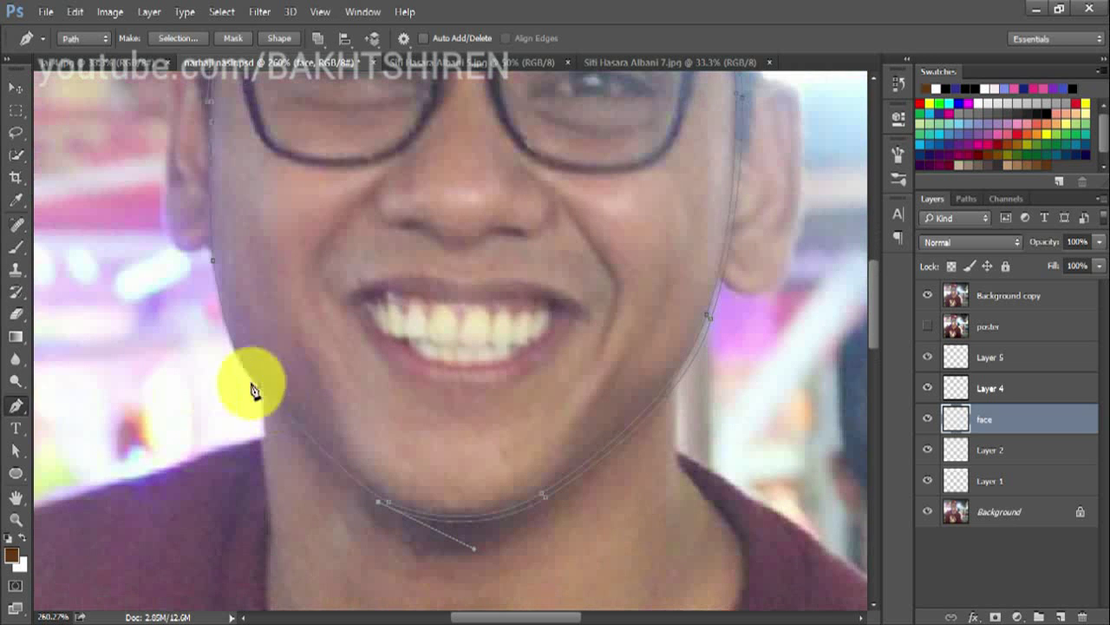
pyautogui.scroll(2, 211, 365)
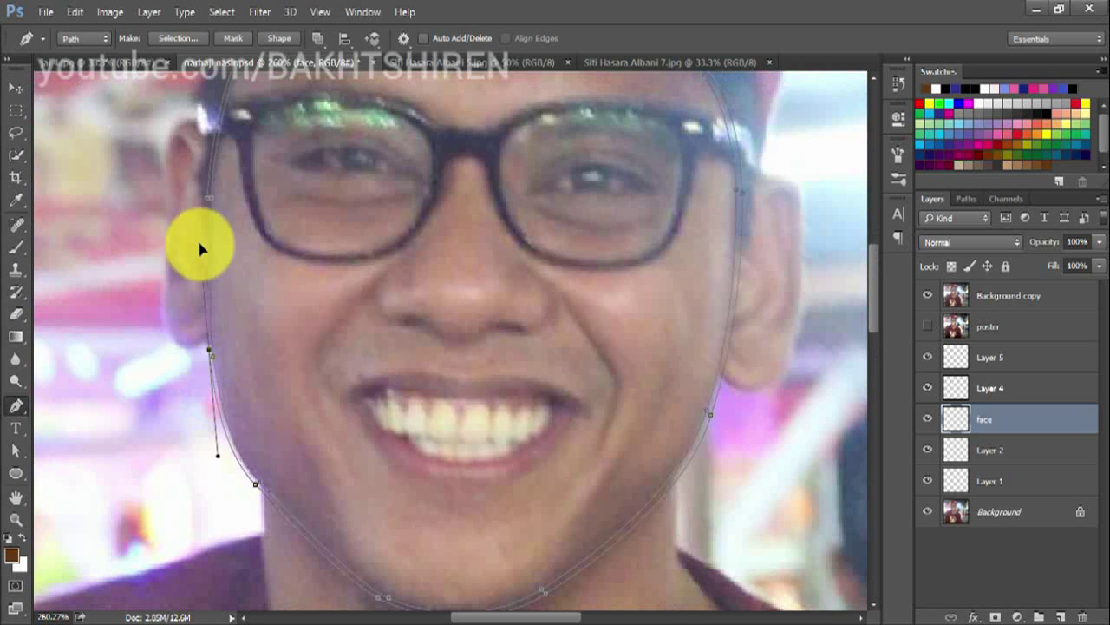
pyautogui.scroll(2, 200, 249)
pyautogui.scroll(1, 216, 310)
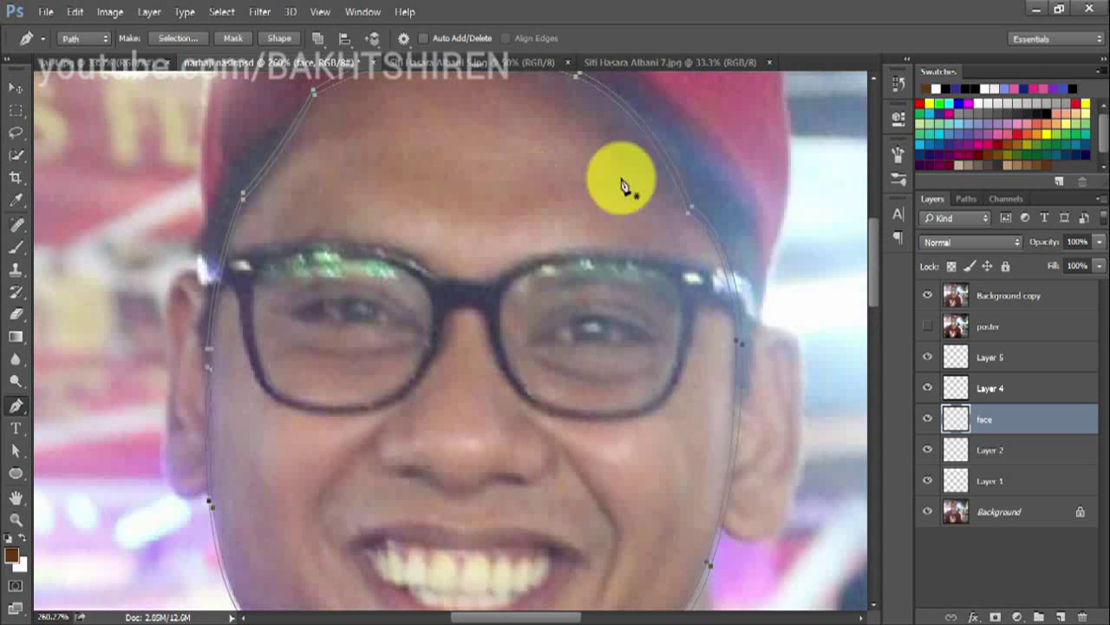
pyautogui.press('i')
pyautogui.hotkey('shift', 'F5')
pyautogui.click(1035, 164)
# Fill the face outline with the sampled brown, toggling the photo layers to check the result.
pyautogui.press('Return')
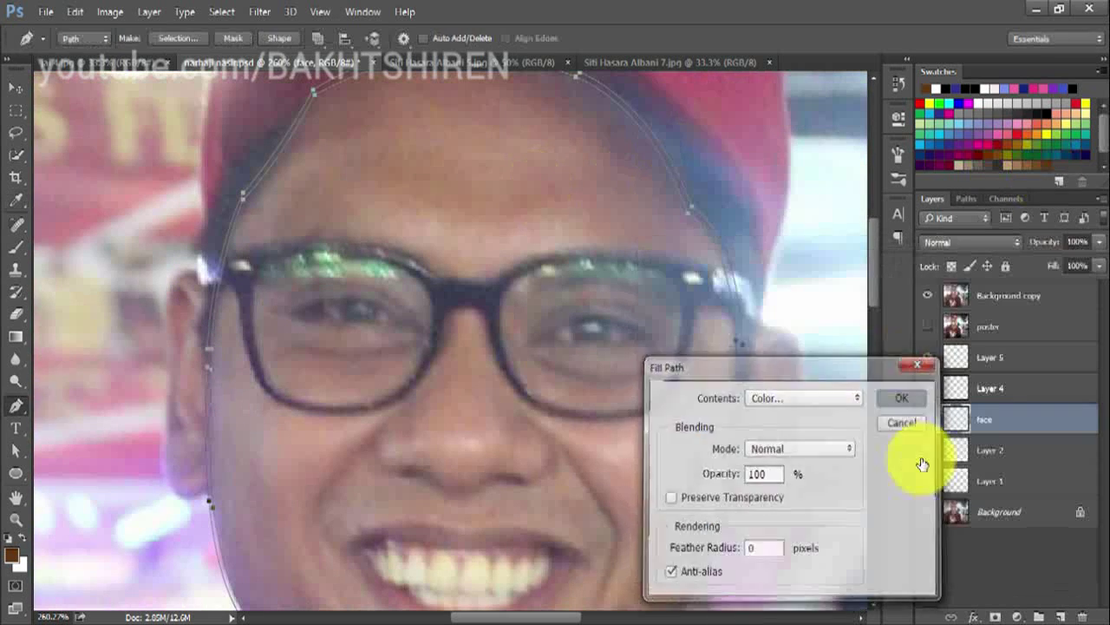
pyautogui.click(907, 396)
pyautogui.click(928, 295)
pyautogui.click(928, 511)
pyautogui.scroll(5, 307, 376)
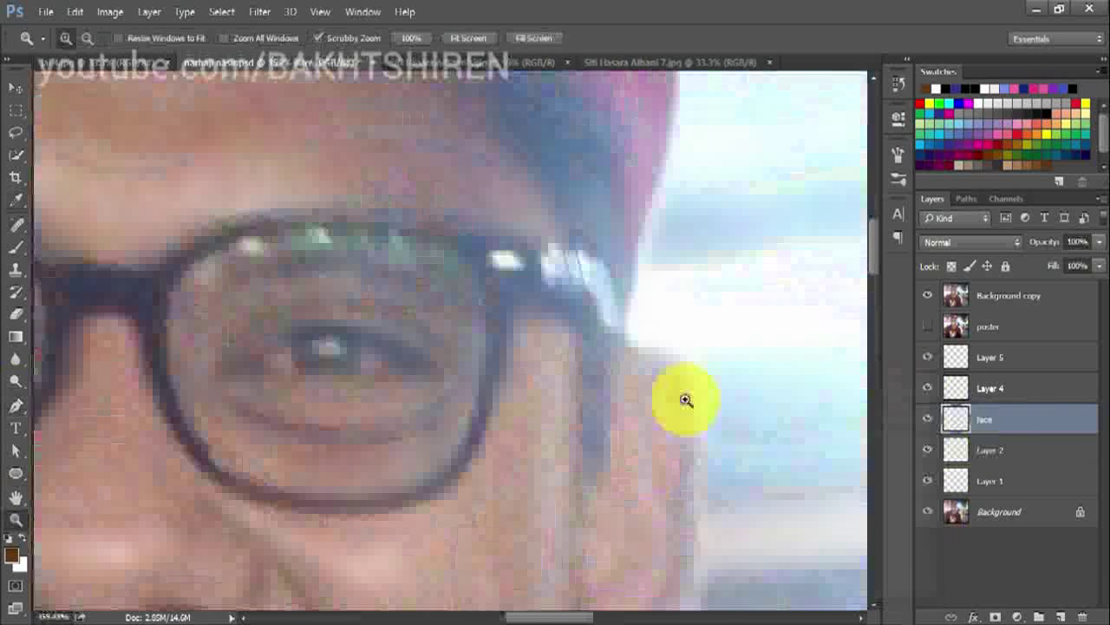
pyautogui.scroll(1, 616, 355)
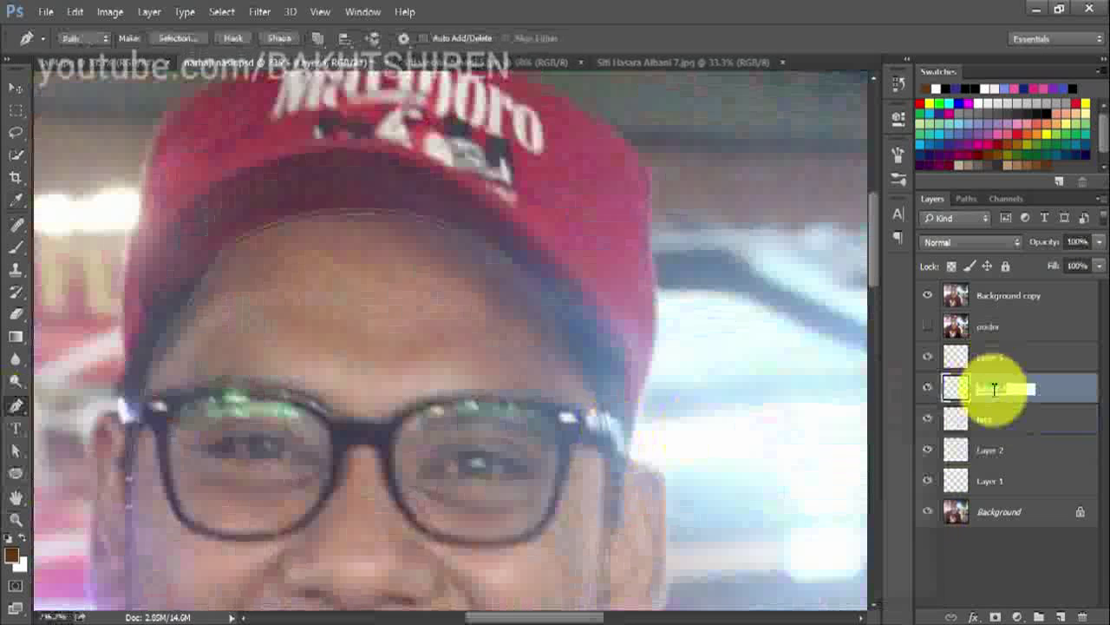
# Rename Layer 4 to 'hair' and Layer 5 to 'hat'.
pyautogui.write('hair')
pyautogui.doubleClick(998, 357)
pyautogui.write('hat')
pyautogui.press('Return')
# Start the cap outline with curved anchors down the cap's left edge.
pyautogui.scroll(1, 136, 298)
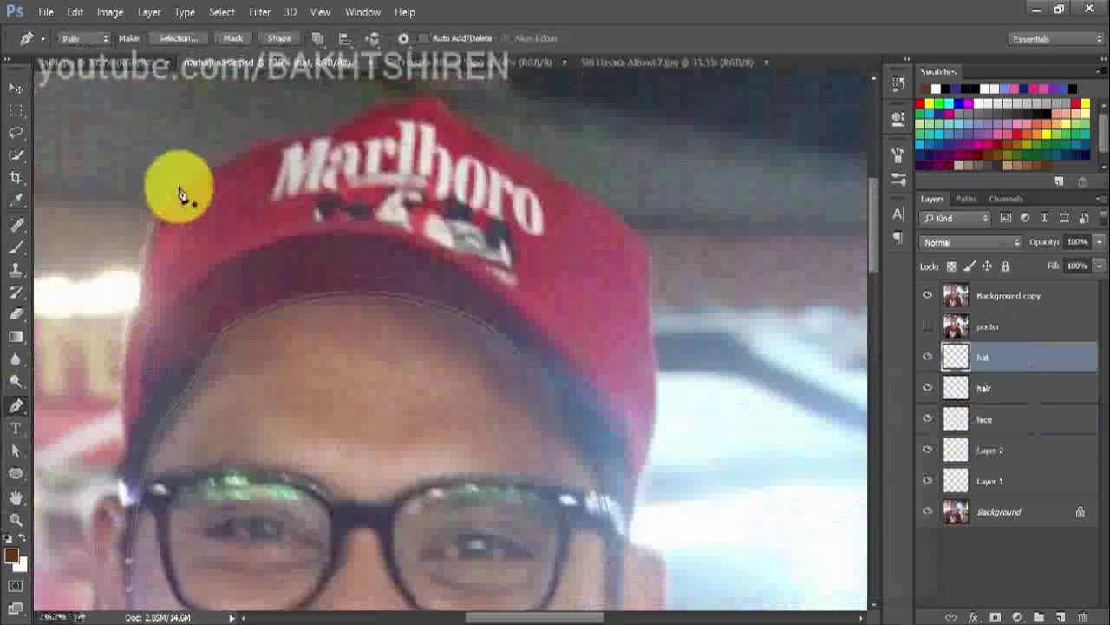
pyautogui.click(153, 192)
pyautogui.click(134, 319)
pyautogui.scroll(-1, 147, 267)
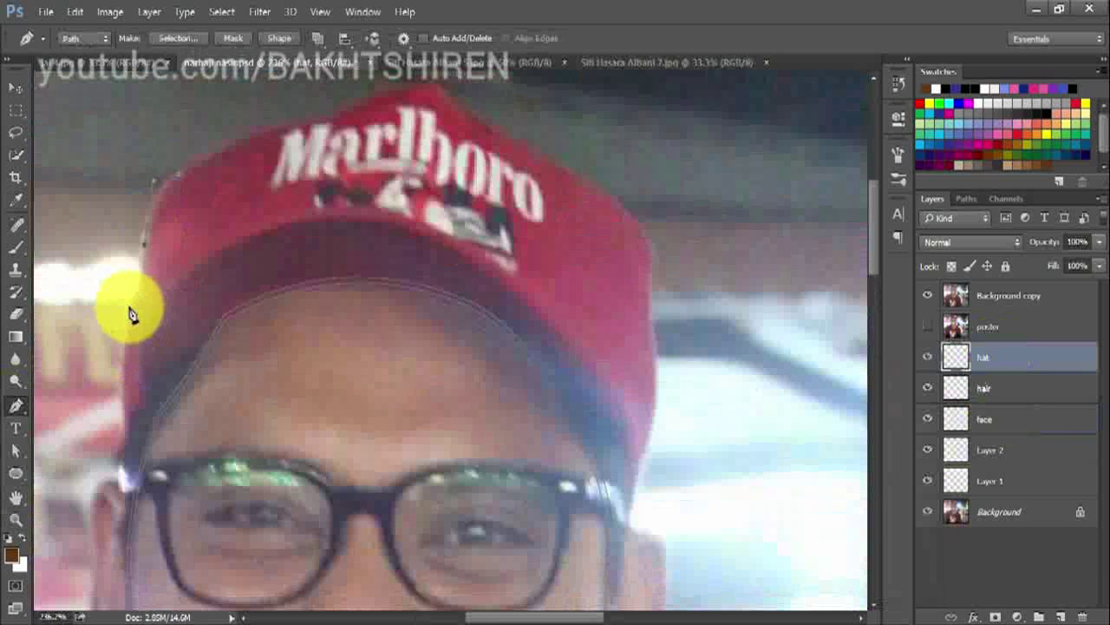
pyautogui.moveTo(133, 316); pyautogui.dragTo(138, 303)
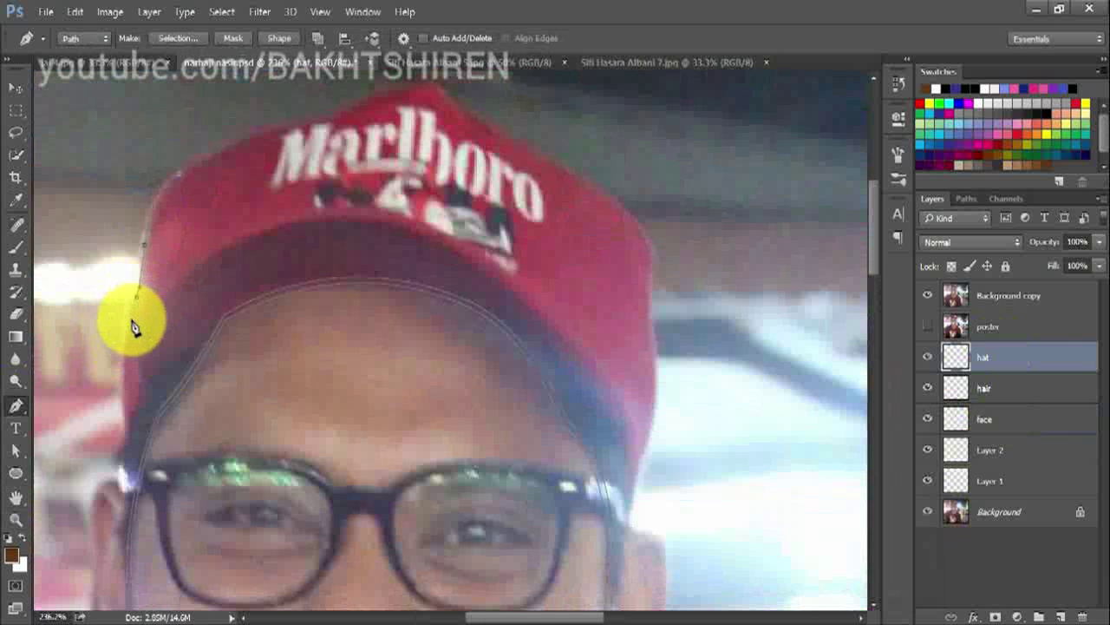
pyautogui.moveTo(125, 439); pyautogui.dragTo(174, 358)
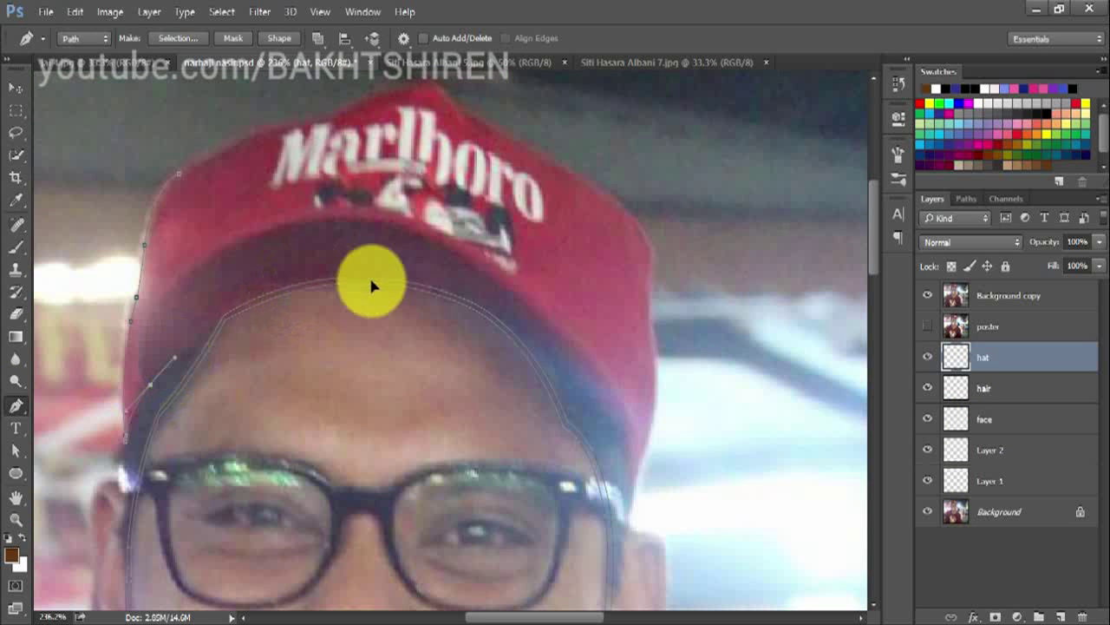
# Extend the cap outline along the brim and below it on the right.
pyautogui.click(484, 311)
pyautogui.click(541, 353)
pyautogui.click(569, 424)
pyautogui.scroll(-1, 595, 347)
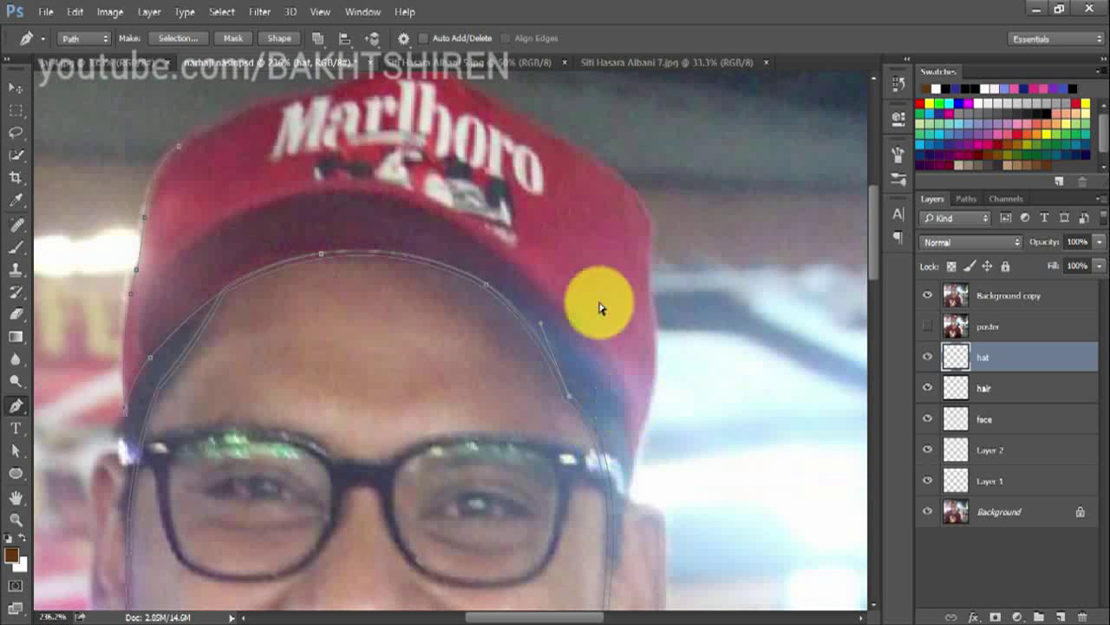
pyautogui.moveTo(509, 295); pyautogui.dragTo(500, 286)
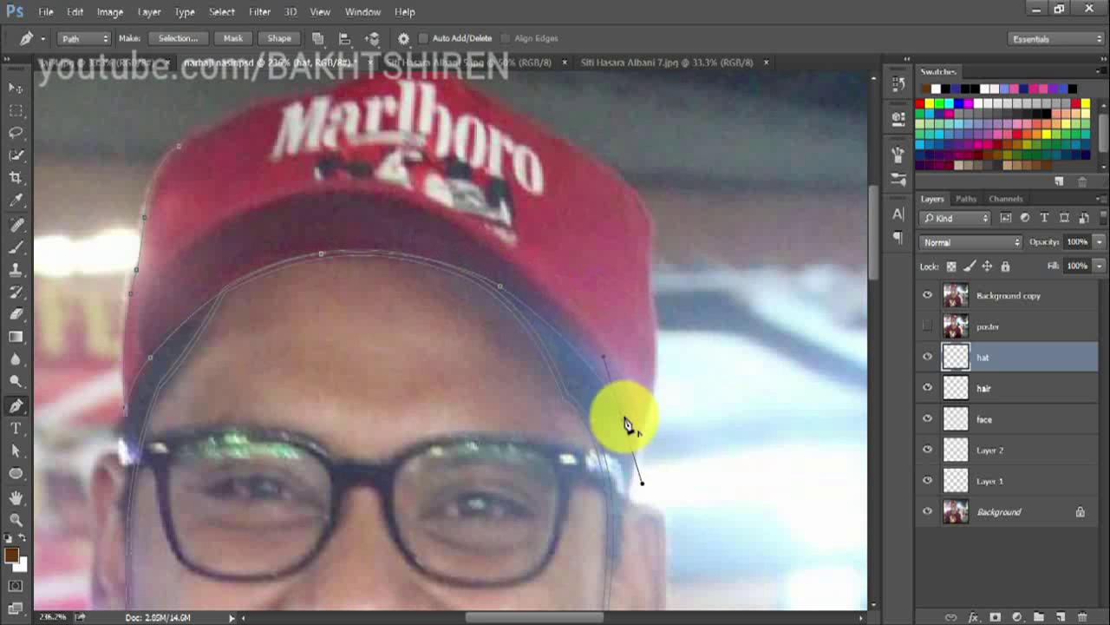
pyautogui.click(626, 425)
pyautogui.scroll(-2, 671, 532)
pyautogui.click(629, 429)
pyautogui.scroll(3, 642, 347)
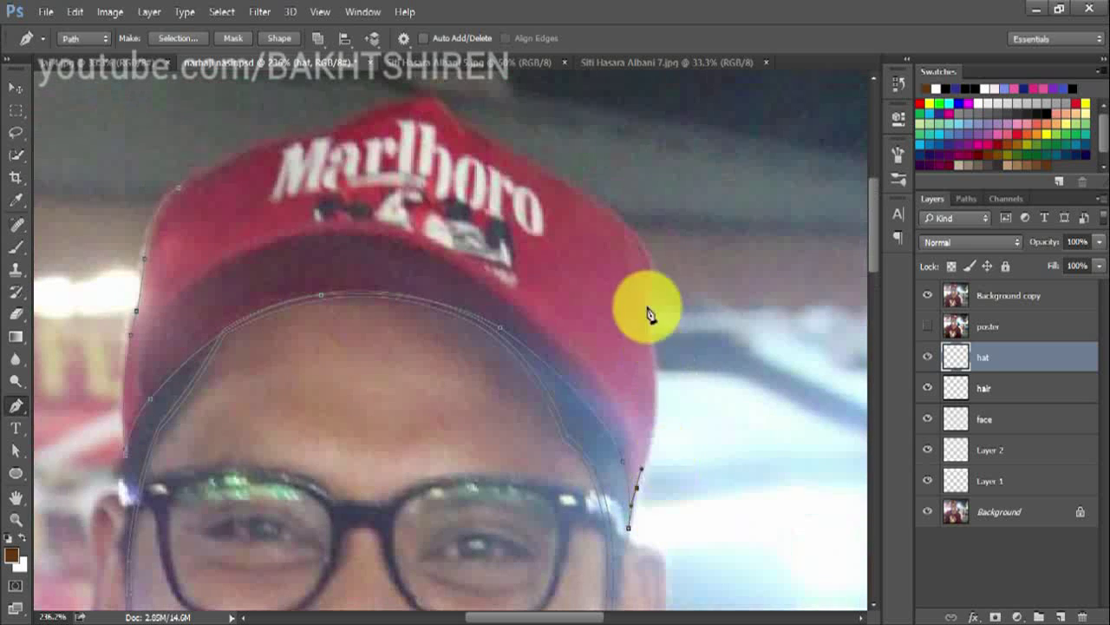
pyautogui.scroll(3, 655, 356)
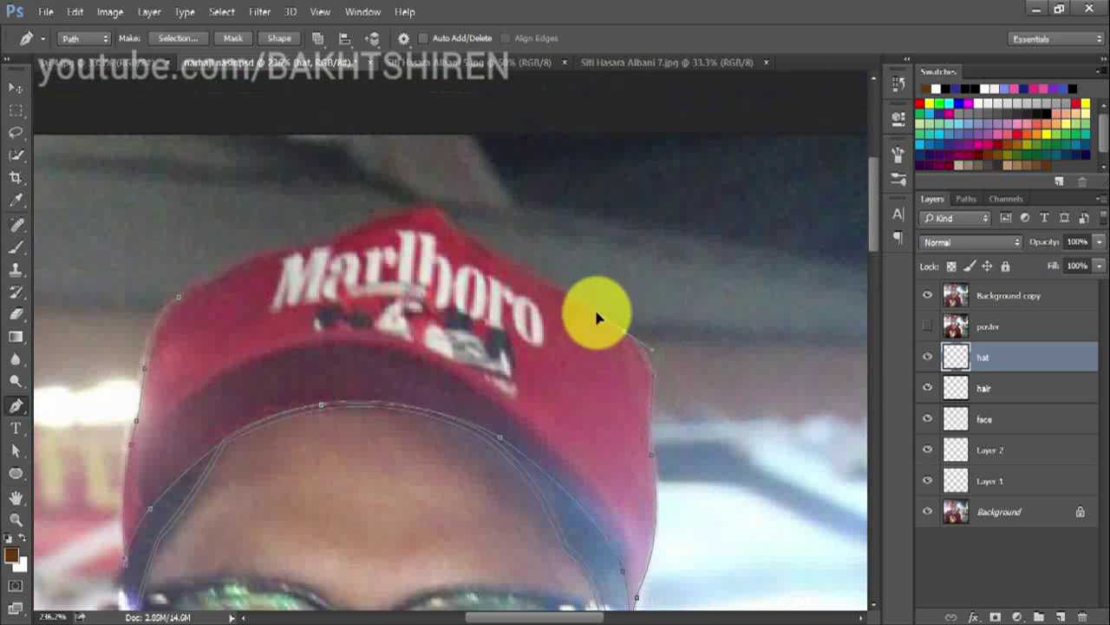
# Add and reshape curved anchors along the top edge of the cap.
pyautogui.moveTo(423, 207); pyautogui.dragTo(404, 211)
pyautogui.moveTo(340, 238); pyautogui.dragTo(326, 242)
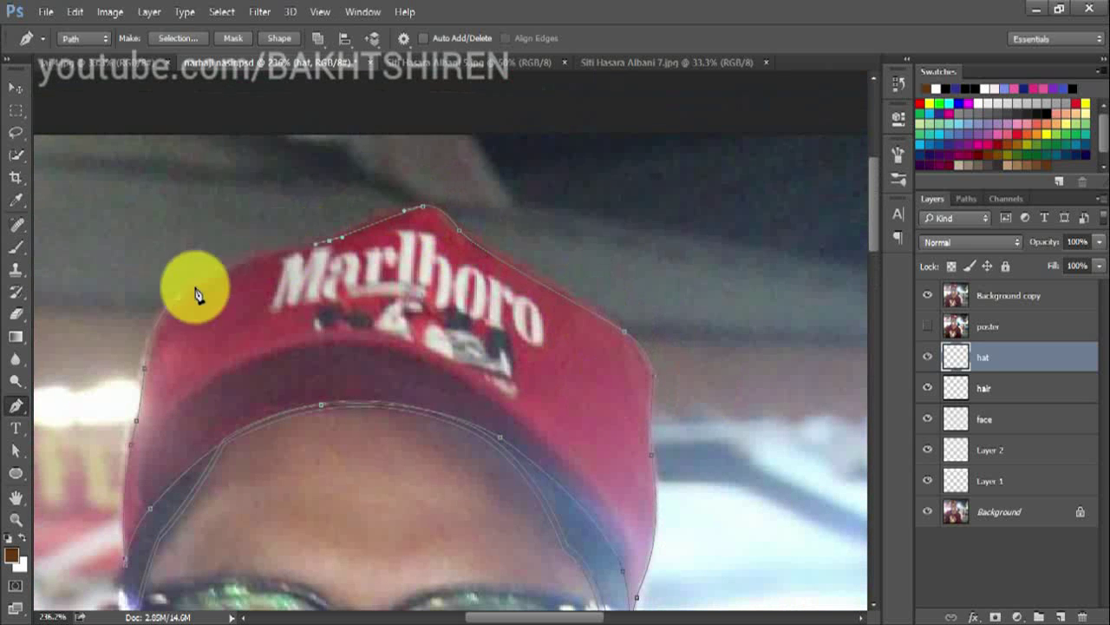
pyautogui.moveTo(200, 297); pyautogui.dragTo(453, 224)
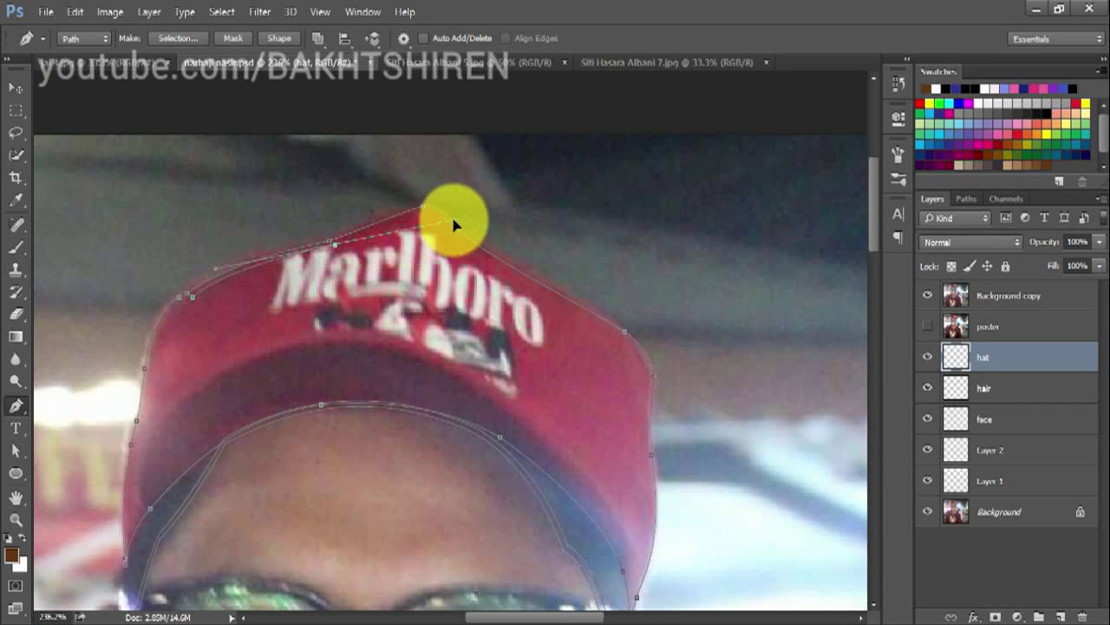
pyautogui.moveTo(314, 275)
pyautogui.mouseDown()
pyautogui.moveTo(438, 219)
pyautogui.moveTo(456, 234)
pyautogui.mouseUp()
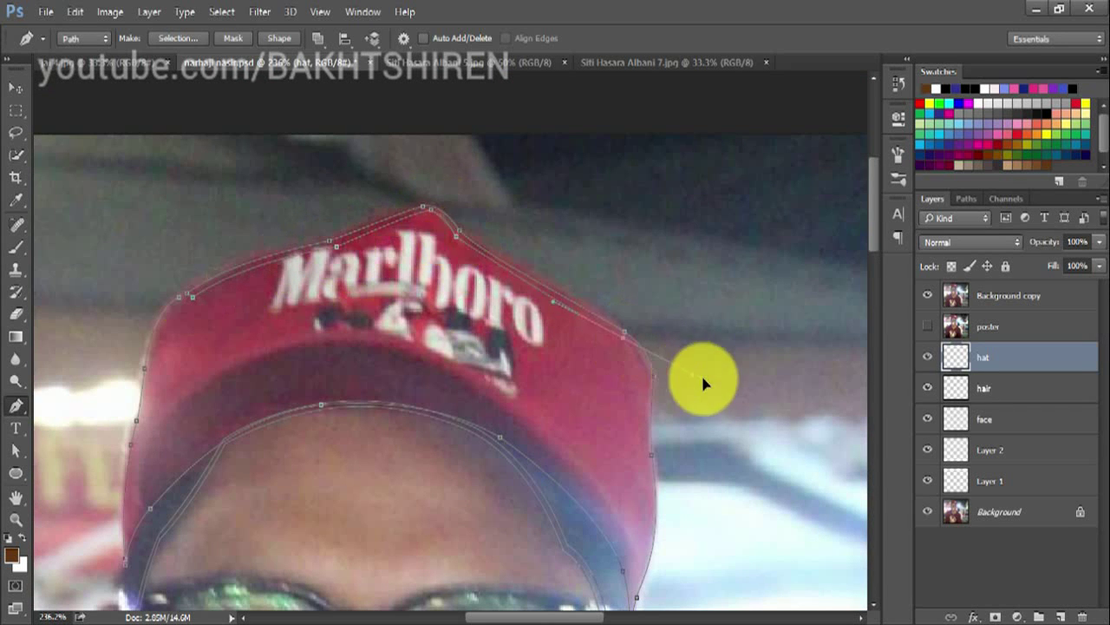
pyautogui.scroll(-1, 647, 387)
pyautogui.scroll(-2, 650, 422)
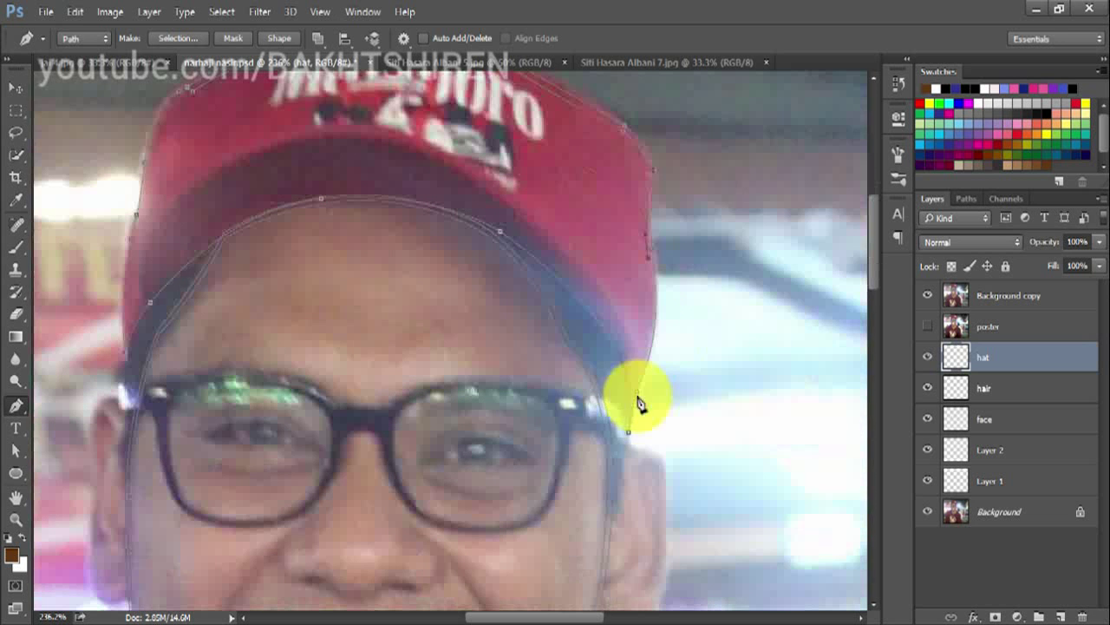
pyautogui.scroll(1, 636, 394)
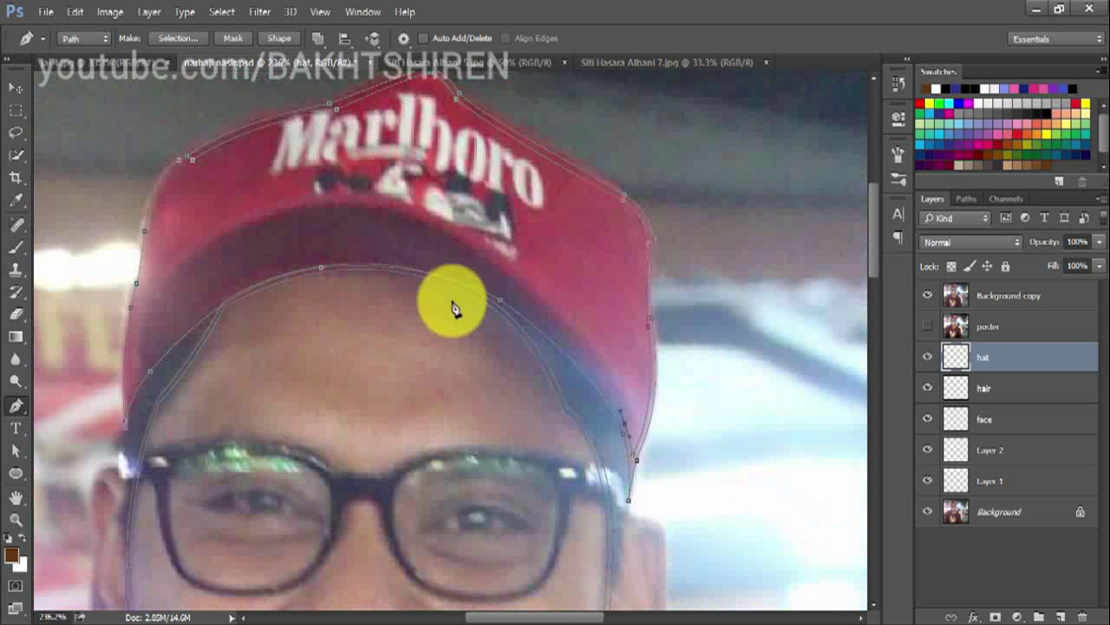
# Refine the cap's inner and left-edge curves, leaving only the hat layer visible.
pyautogui.keyDown('ctrl'); pyautogui.click(320, 266); pyautogui.keyUp('ctrl')
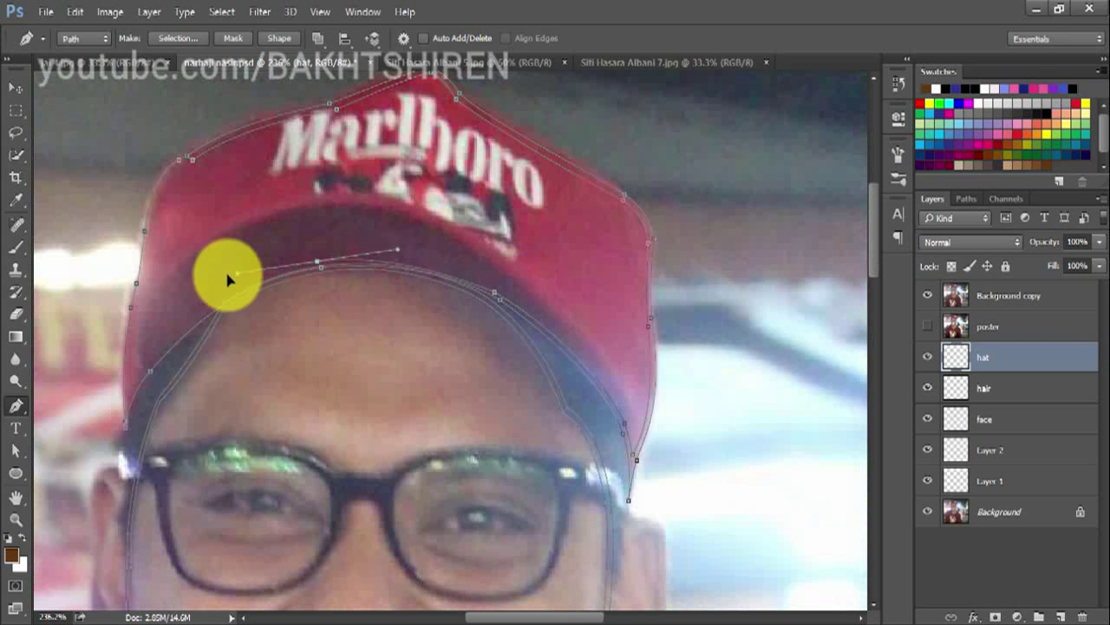
pyautogui.moveTo(81, 464); pyautogui.dragTo(128, 403)
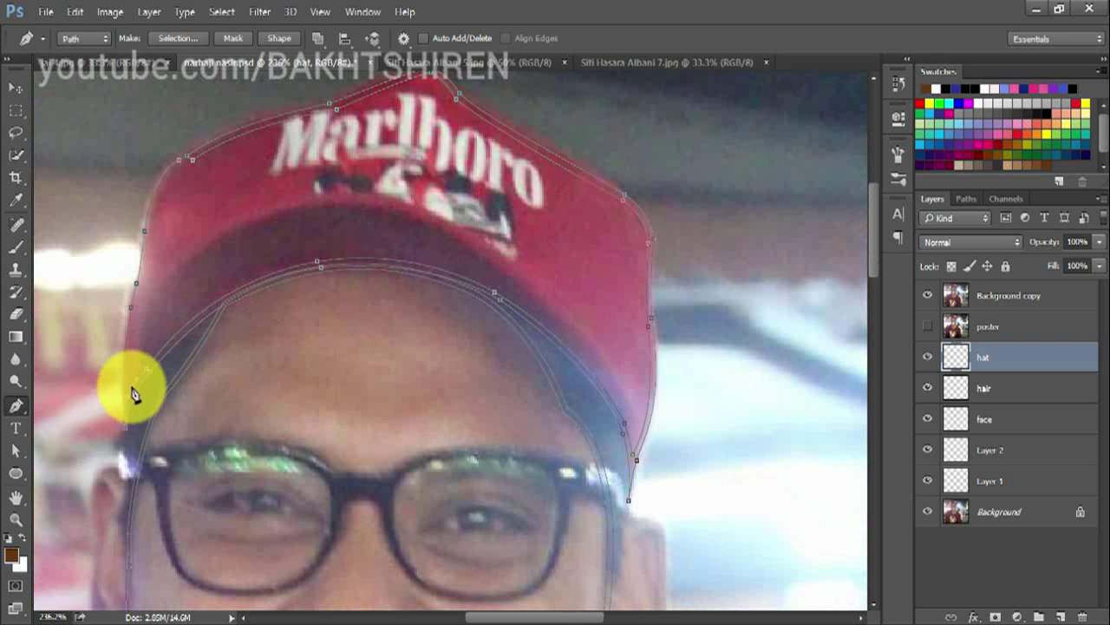
pyautogui.click(135, 311)
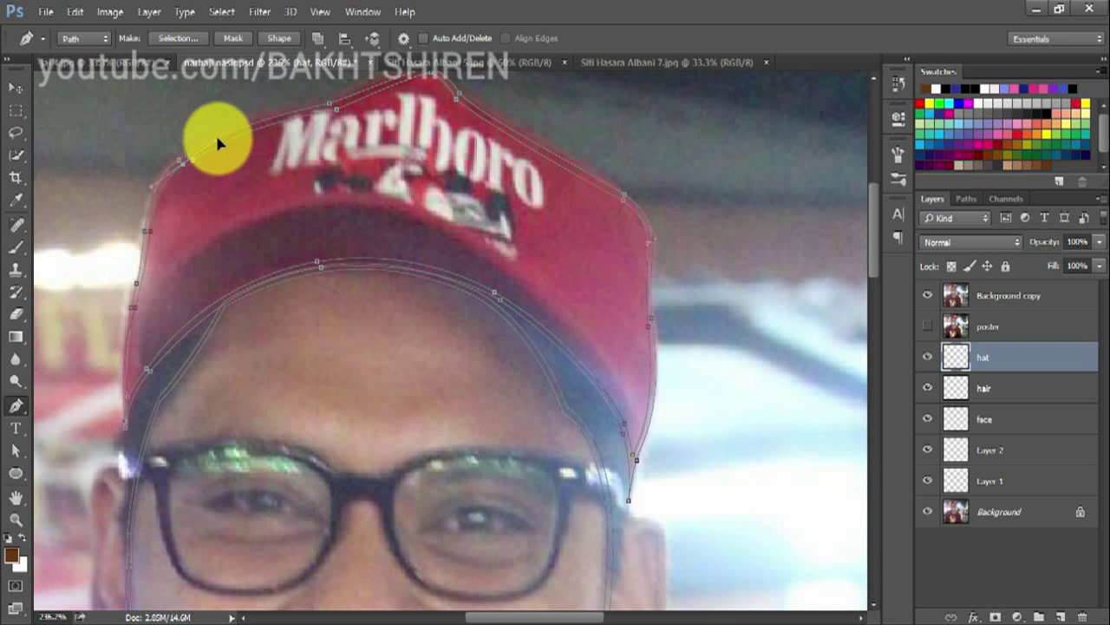
pyautogui.scroll(1, 845, 310)
pyautogui.keyDown('alt'); pyautogui.click(927, 388); pyautogui.keyUp('alt')
# Fill the cap outline with red.
pyautogui.rightClick(576, 203)
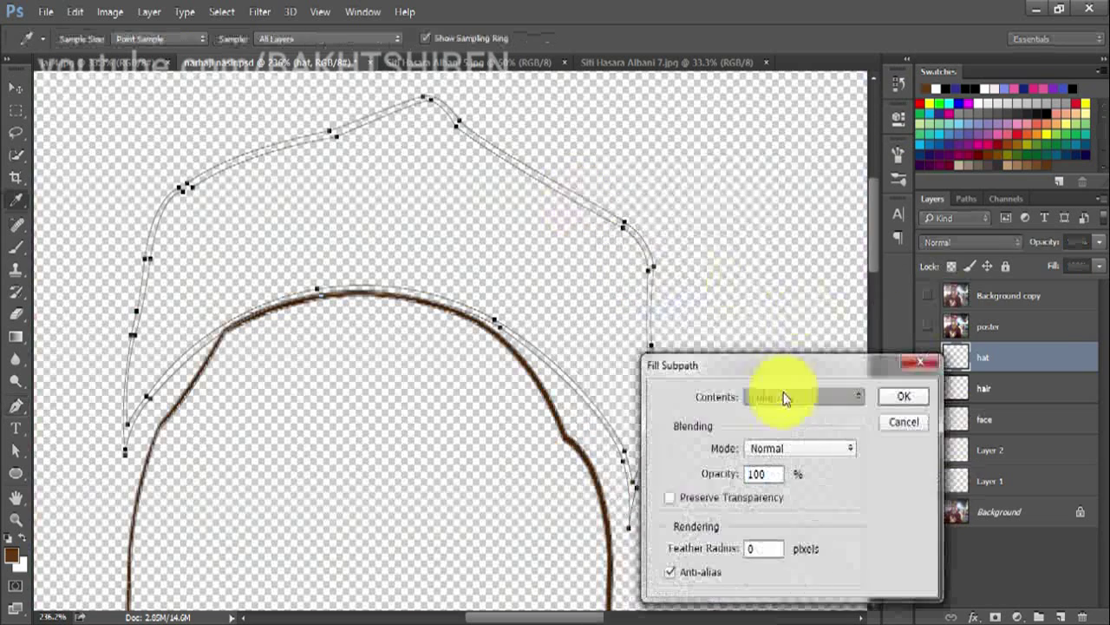
pyautogui.click(783, 385)
pyautogui.click(1027, 286)
pyautogui.keyDown('alt'); pyautogui.click(928, 295); pyautogui.keyUp('alt')
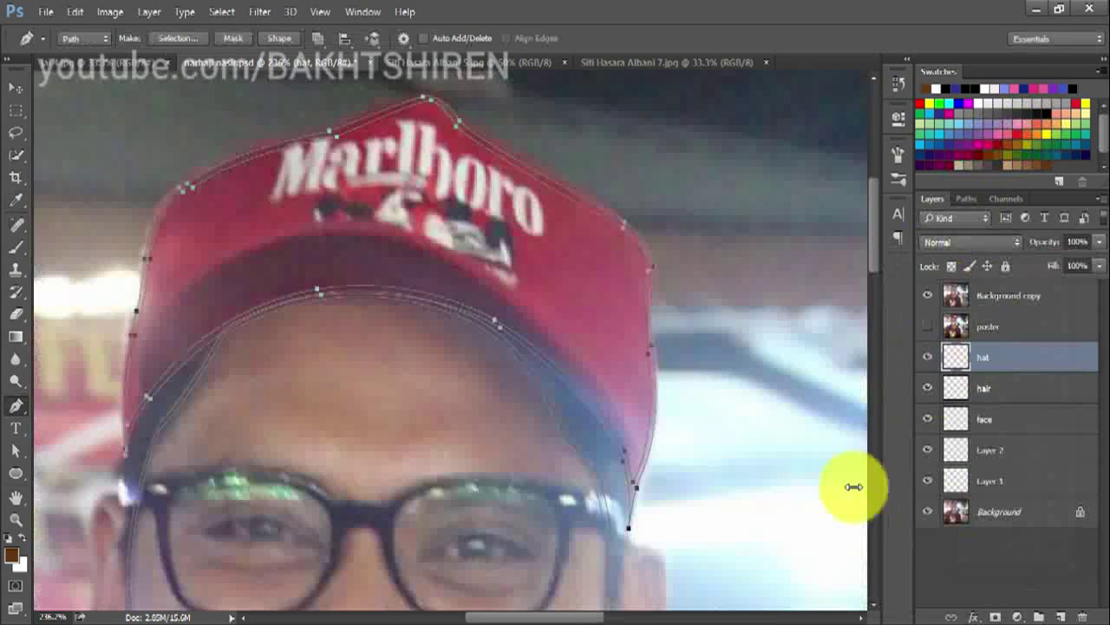
pyautogui.scroll(-1, 857, 425)
pyautogui.scroll(-2, 857, 425)
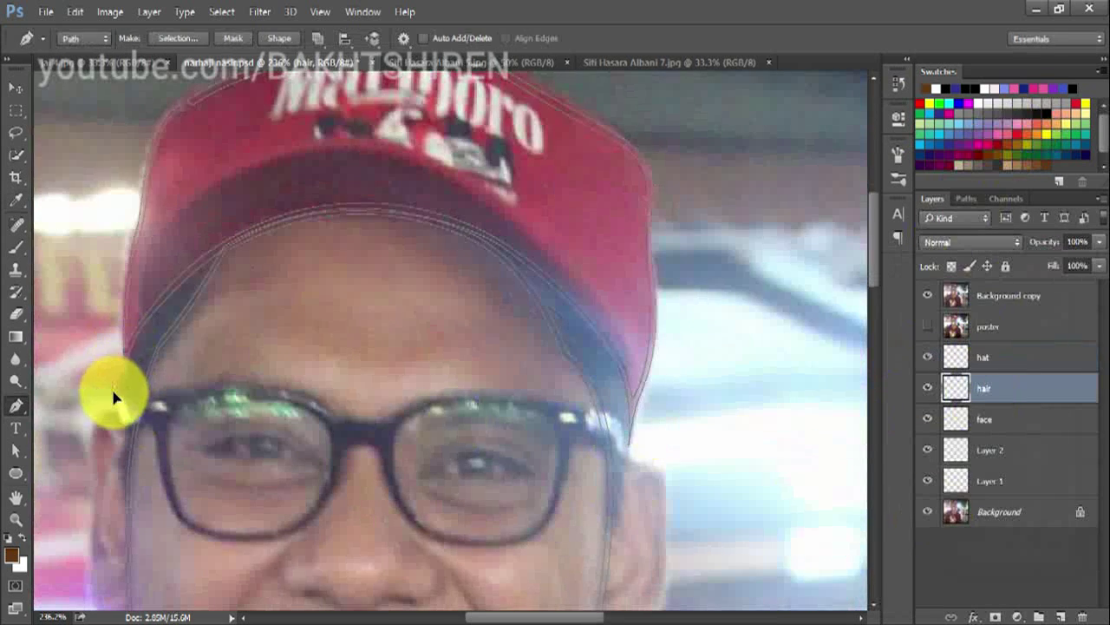
# Trace the left hair area at the temple and fill it with dark brown sampled from the photo.
pyautogui.click(130, 526)
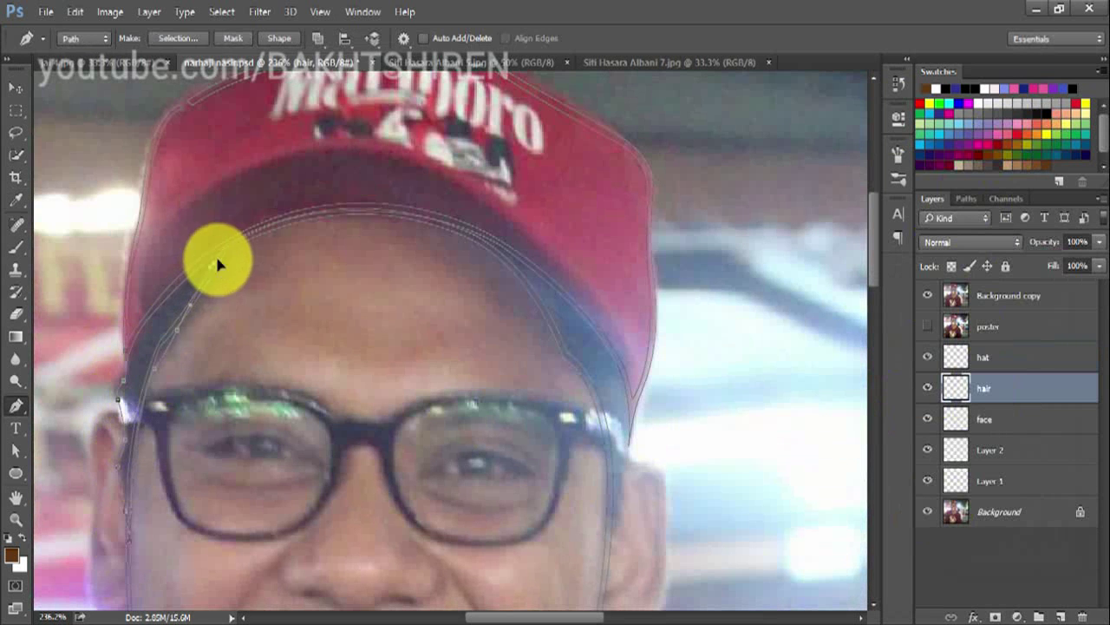
pyautogui.moveTo(214, 260); pyautogui.dragTo(225, 248)
pyautogui.moveTo(132, 347); pyautogui.dragTo(120, 371)
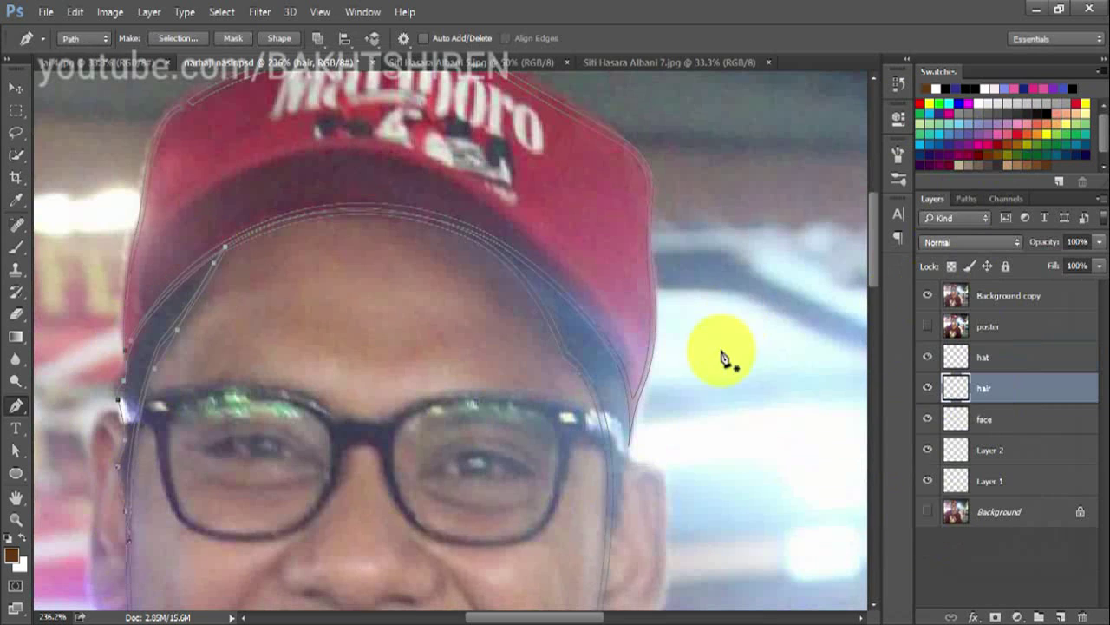
pyautogui.rightClick(725, 358)
pyautogui.click(763, 395)
pyautogui.click(803, 396)
pyautogui.click(802, 431)
pyautogui.click(856, 495)
pyautogui.click(1028, 287)
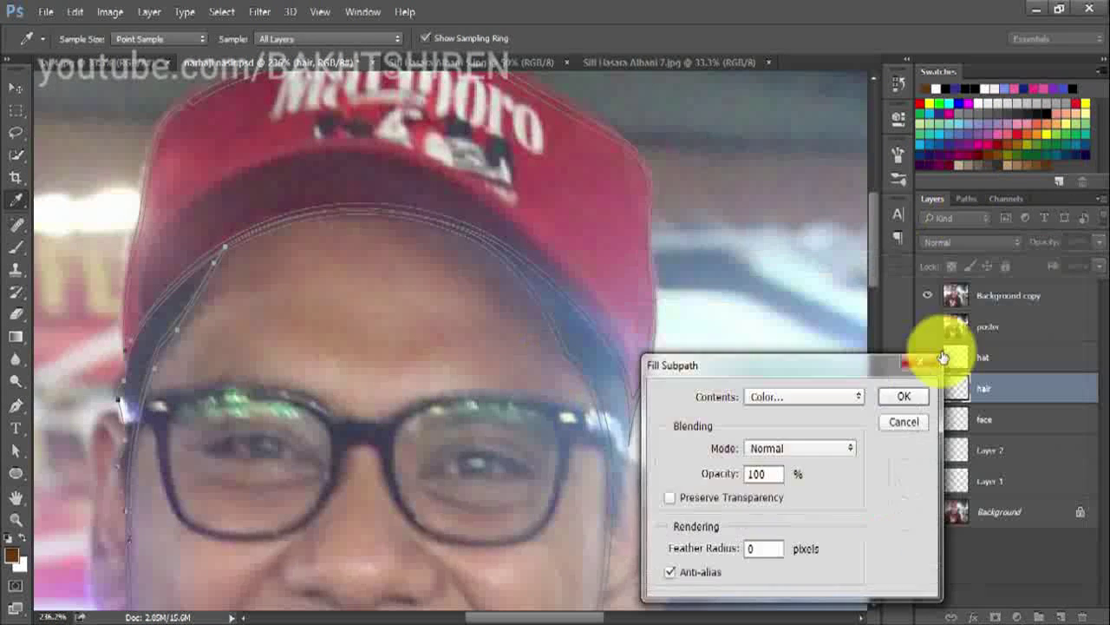
pyautogui.press('Return')
# Trace the right-hand hair area beside the cap and fill it dark brown.
pyautogui.press('p')
pyautogui.click(927, 511)
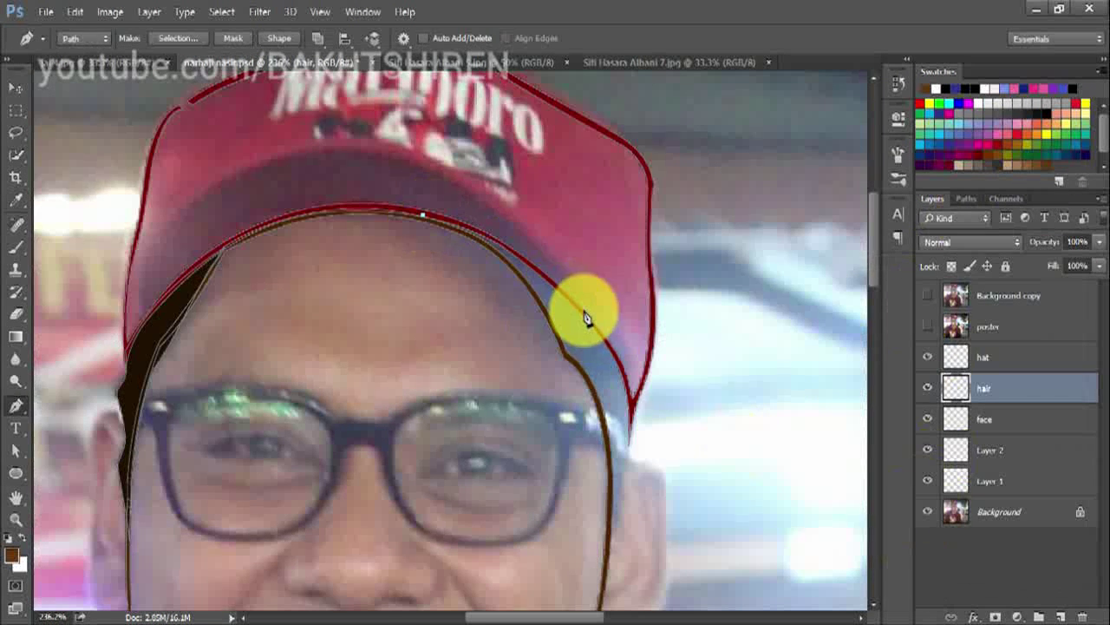
pyautogui.click(584, 311)
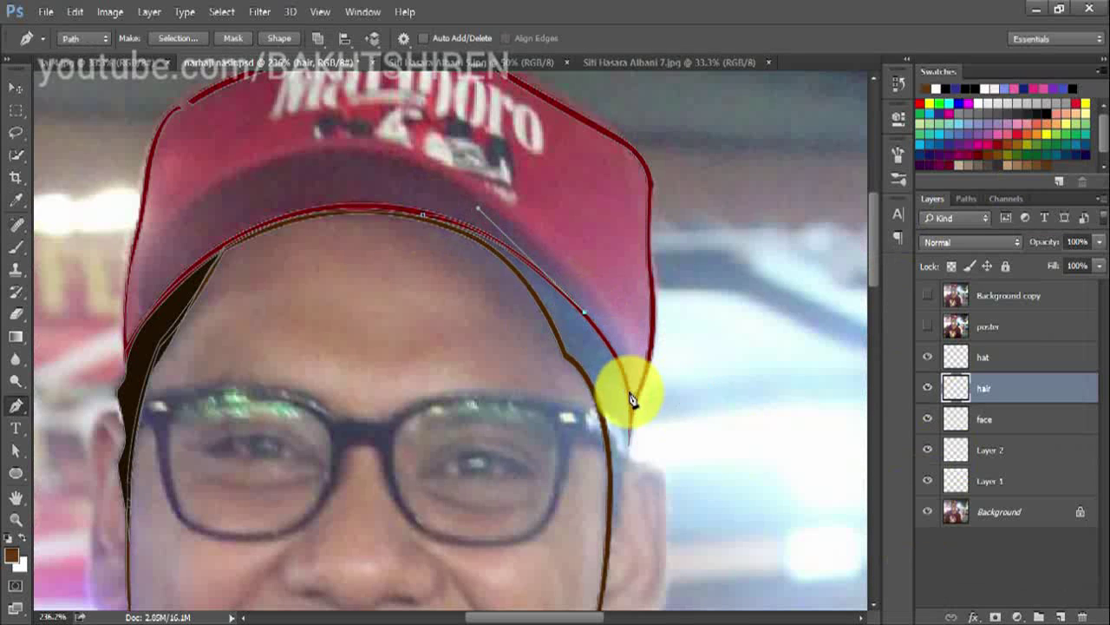
pyautogui.click(628, 393)
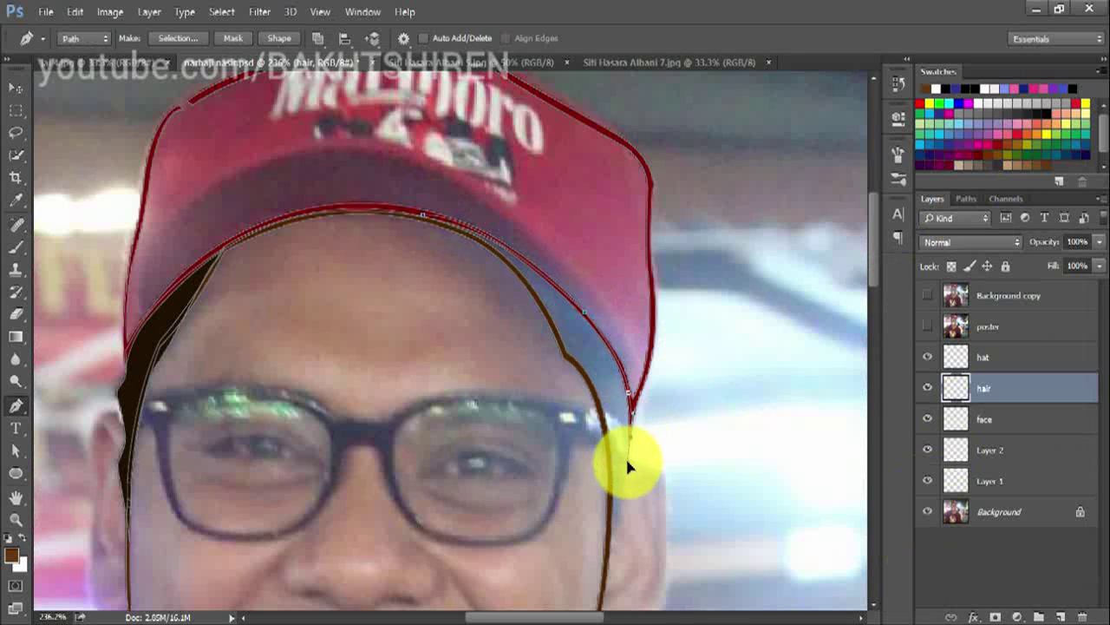
pyautogui.click(614, 525)
pyautogui.scroll(1, 602, 468)
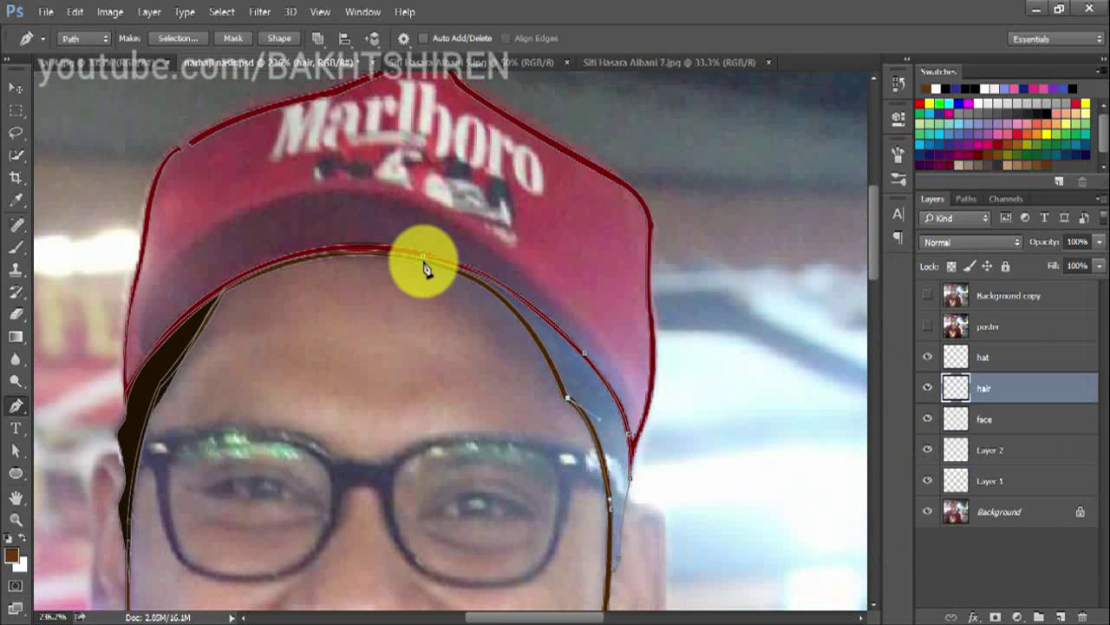
pyautogui.rightClick(563, 186)
pyautogui.click(611, 295)
pyautogui.scroll(-4, 682, 377)
pyautogui.scroll(-1, 681, 376)
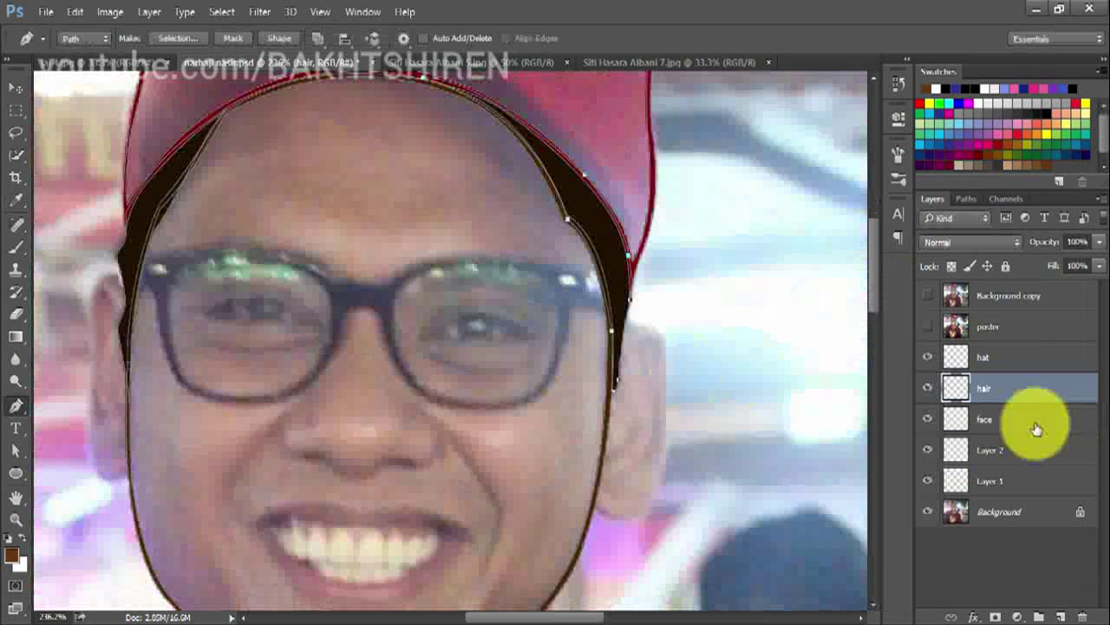
pyautogui.click(1023, 419)
# Add a new layer above face named 'sun glasses' and show the lighter reference photo.
pyautogui.click(1062, 617)
pyautogui.doubleClick(997, 419)
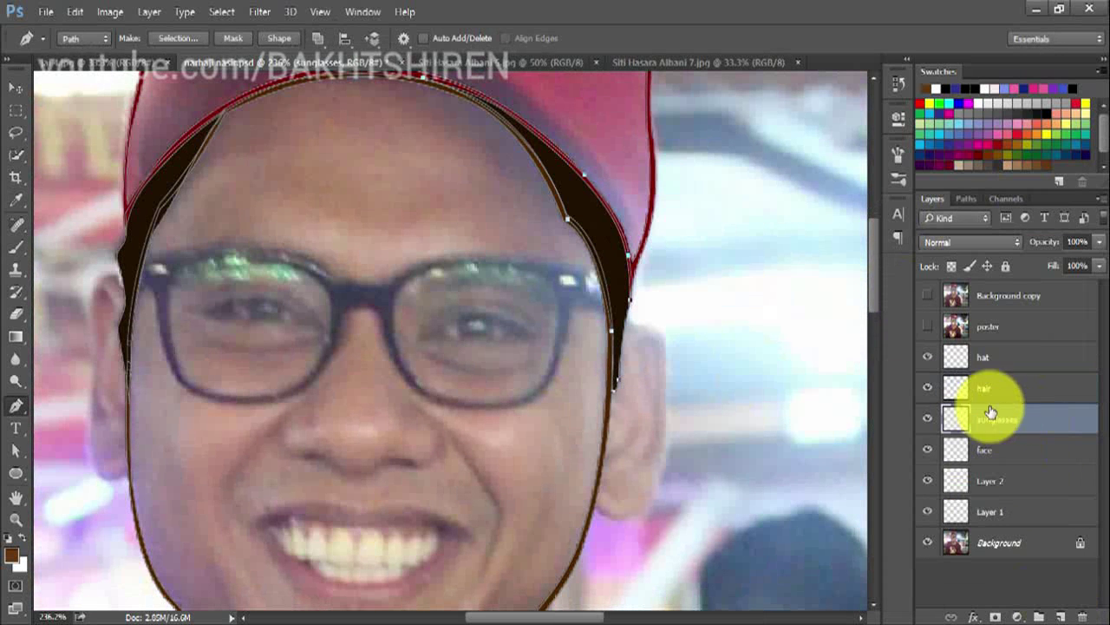
pyautogui.write('sun glasses')
pyautogui.press('Return')
pyautogui.click(927, 326)
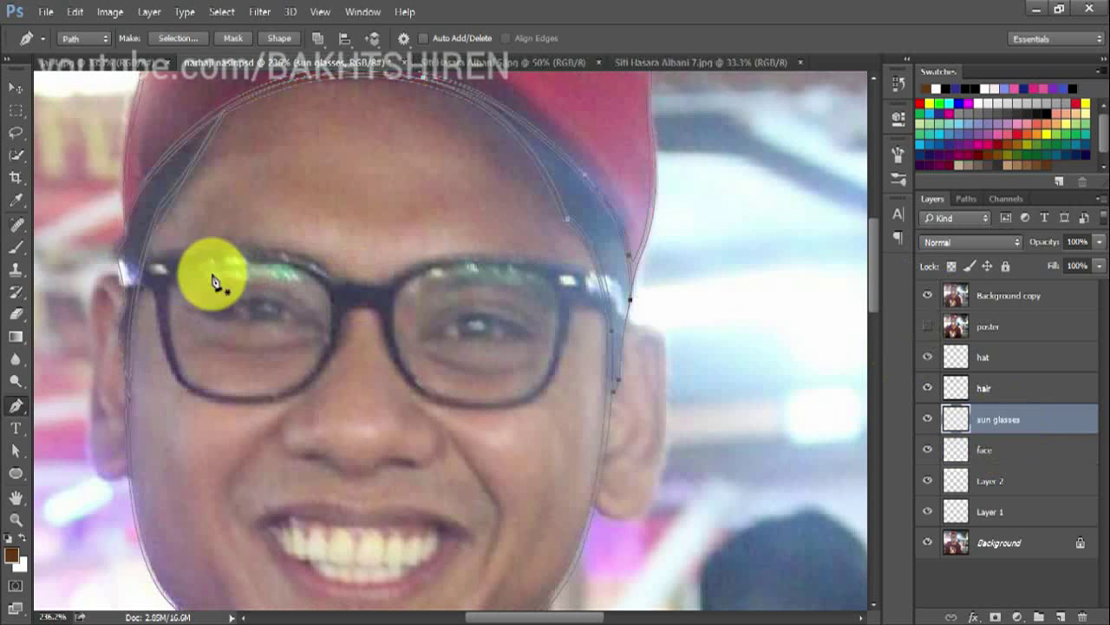
pyautogui.scroll(3, 210, 268)
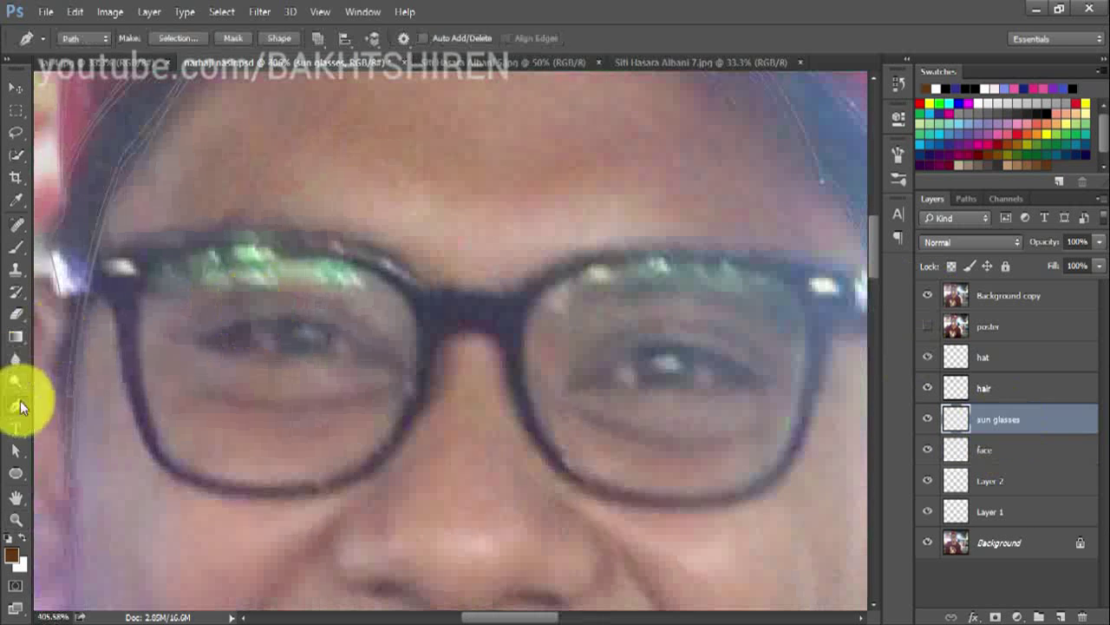
# Trace the outer edge of the left lens frame with curved anchors.
pyautogui.click(123, 251)
pyautogui.moveTo(420, 278)
pyautogui.mouseDown()
pyautogui.moveTo(444, 310)
pyautogui.moveTo(434, 361)
pyautogui.mouseUp()
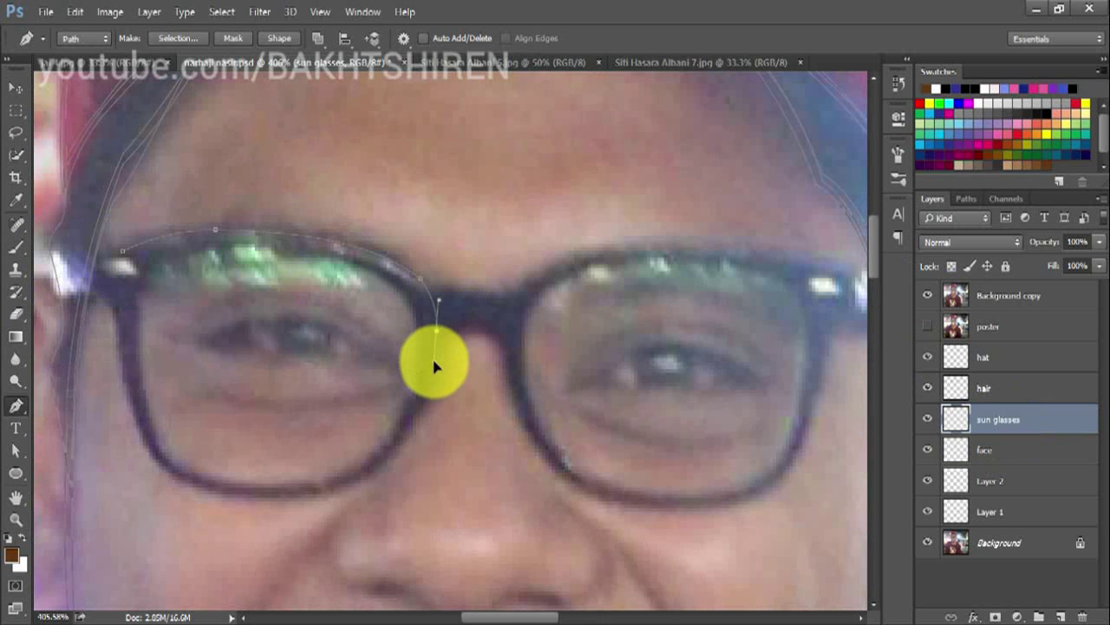
pyautogui.click(423, 398)
pyautogui.moveTo(324, 493); pyautogui.dragTo(285, 496)
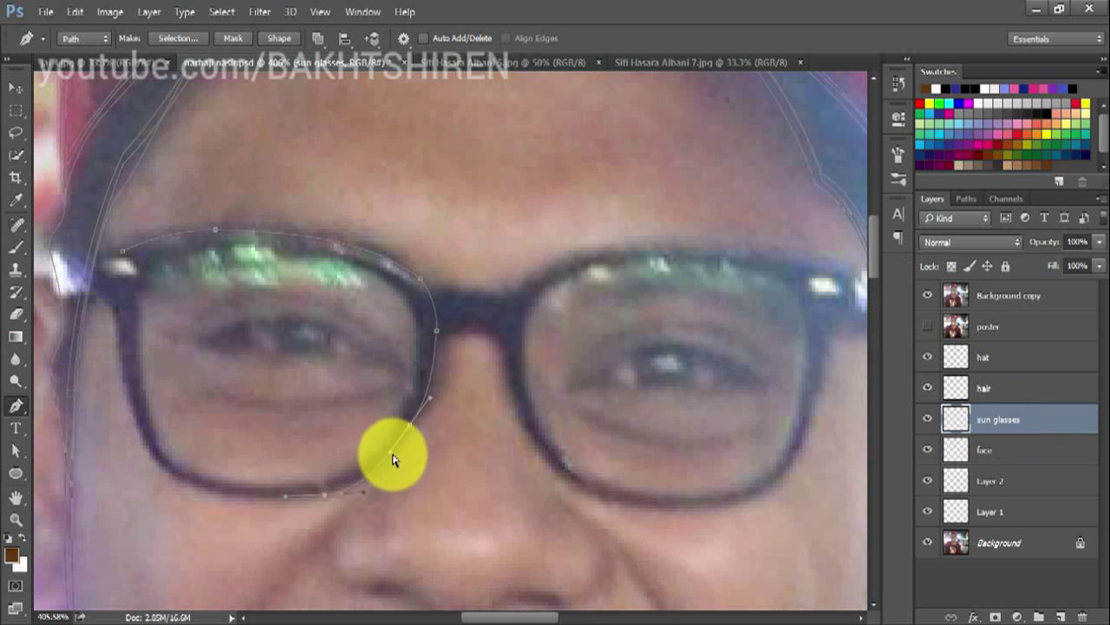
pyautogui.click(182, 479)
pyautogui.moveTo(133, 410); pyautogui.dragTo(123, 361)
pyautogui.scroll(1, 118, 357)
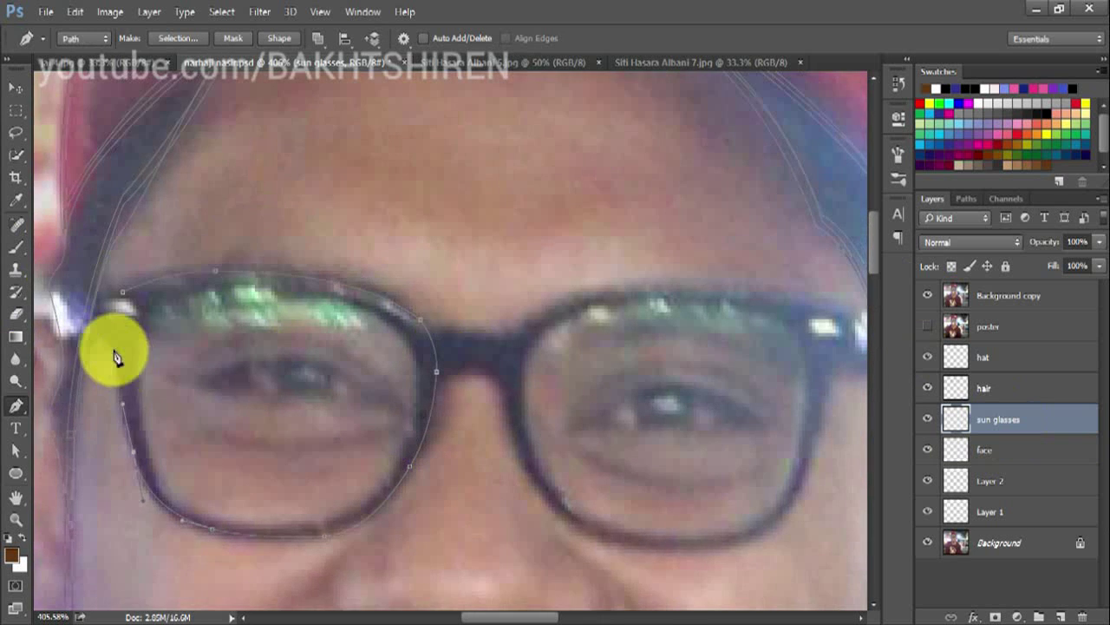
# Trace the inner edge of the left lens rim down and along the bottom.
pyautogui.click(140, 332)
pyautogui.click(113, 351)
pyautogui.click(138, 400)
pyautogui.click(143, 430)
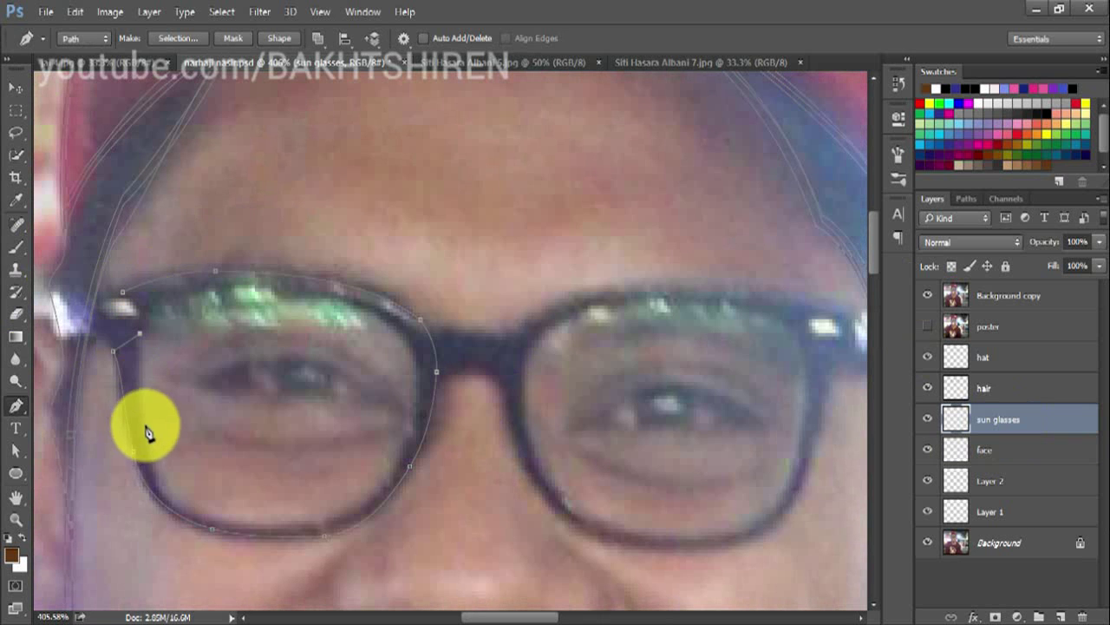
pyautogui.click(150, 462)
pyautogui.click(189, 515)
pyautogui.click(212, 526)
pyautogui.click(306, 533)
pyautogui.click(341, 514)
pyautogui.click(374, 494)
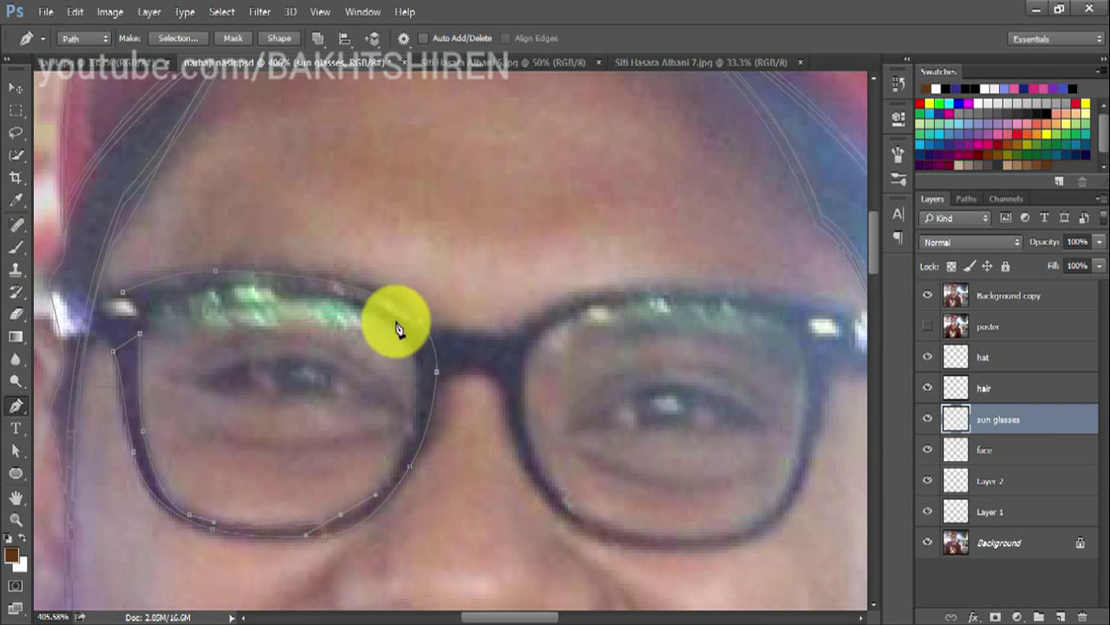
# Curve the inner rim up the bridge side and across the top, then bring up the lens frame's fill settings.
pyautogui.moveTo(407, 340); pyautogui.dragTo(377, 273)
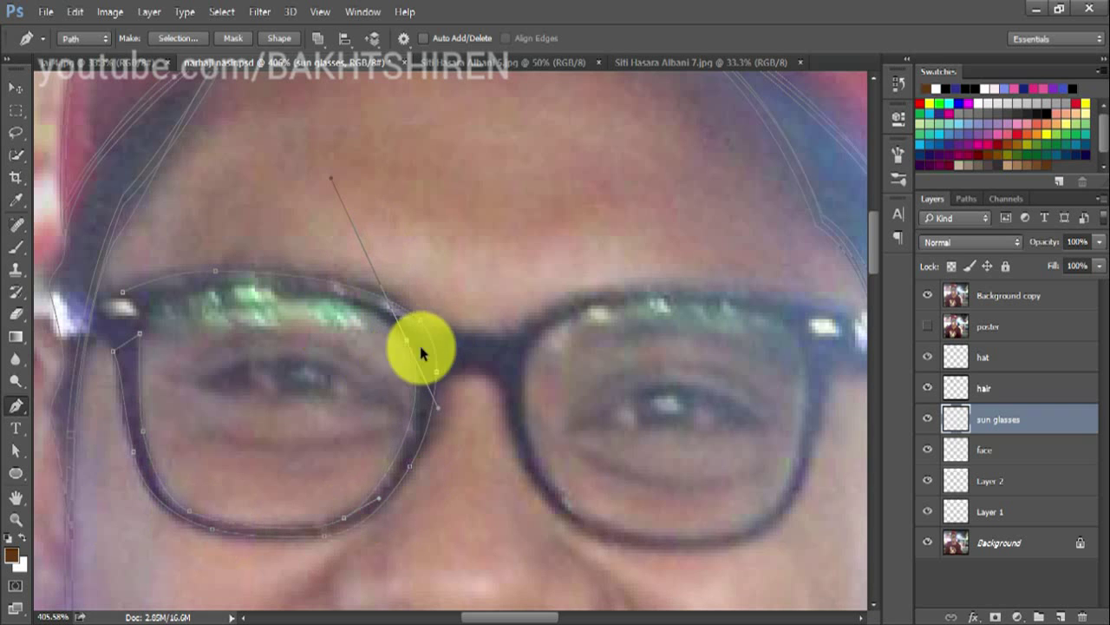
pyautogui.moveTo(270, 292)
pyautogui.mouseDown()
pyautogui.moveTo(169, 289)
pyautogui.moveTo(114, 346)
pyautogui.mouseUp()
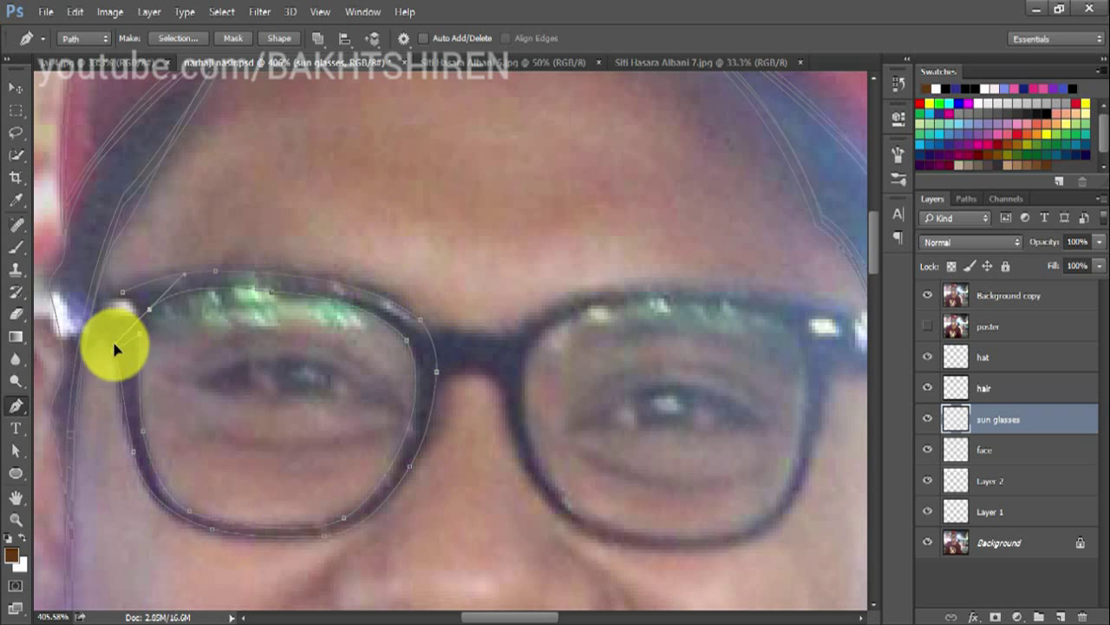
pyautogui.keyDown('alt'); pyautogui.click(141, 308); pyautogui.keyUp('alt')
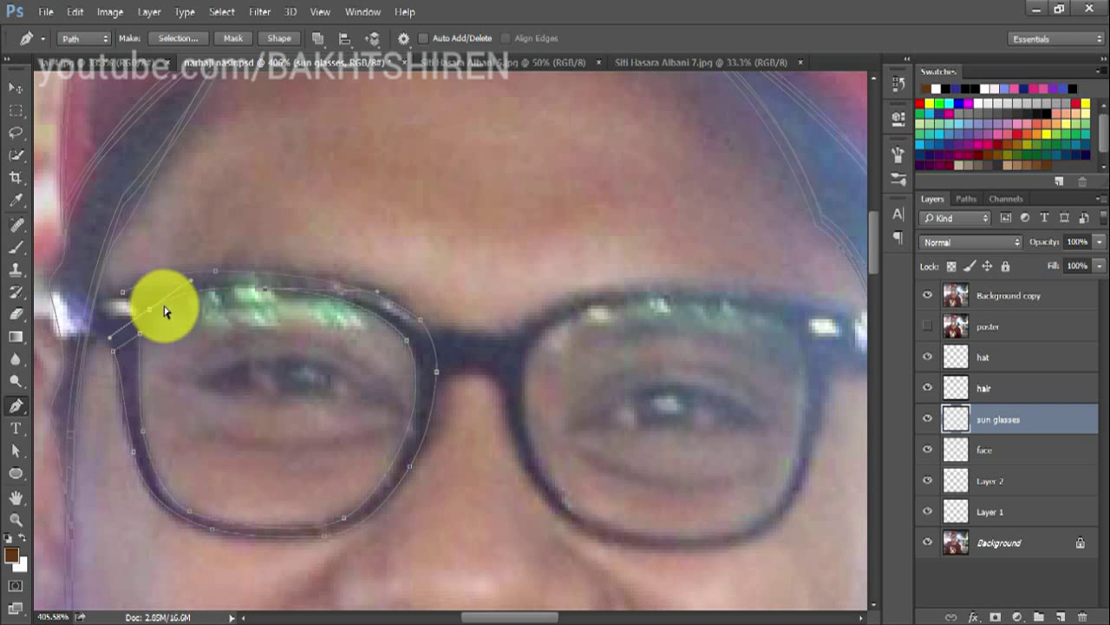
pyautogui.rightClick(412, 241)
pyautogui.click(426, 295)
# Fill the left frame dark brown and start outlining the right lens rim from the bridge.
pyautogui.press('Return')
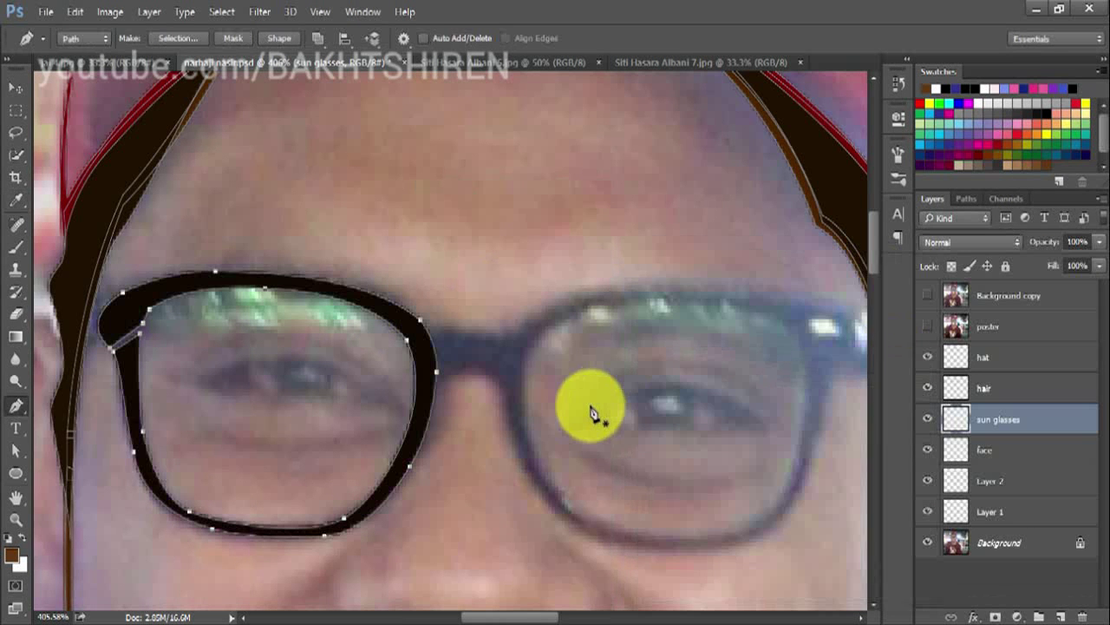
pyautogui.scroll(1, 592, 414)
pyautogui.keyDown('ctrl'); pyautogui.click(542, 337); pyautogui.keyUp('ctrl')
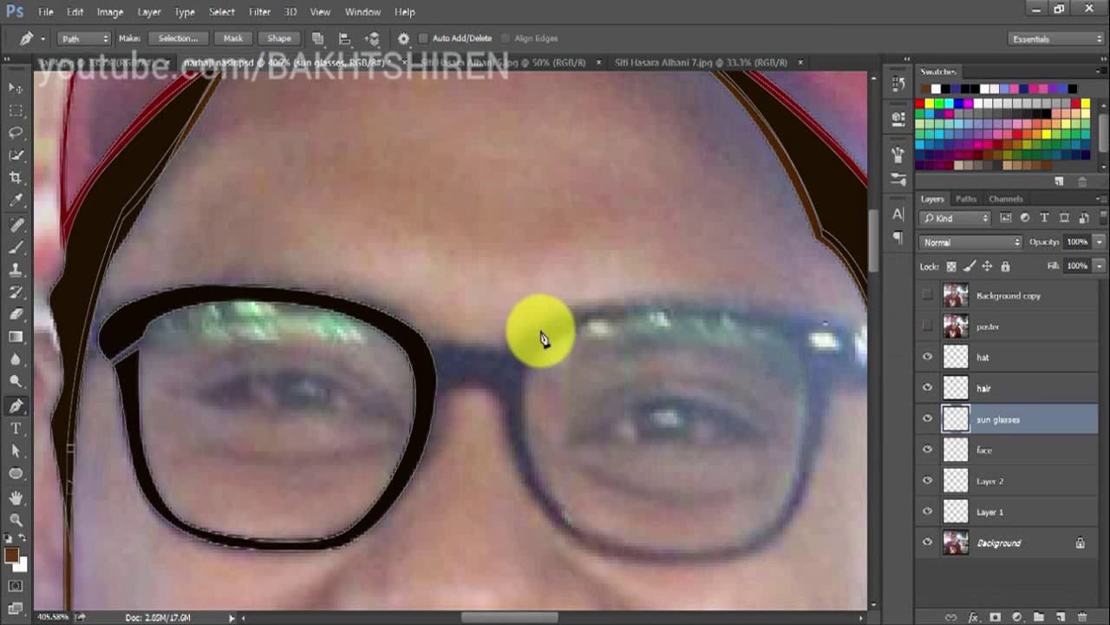
pyautogui.moveTo(516, 347); pyautogui.dragTo(450, 429)
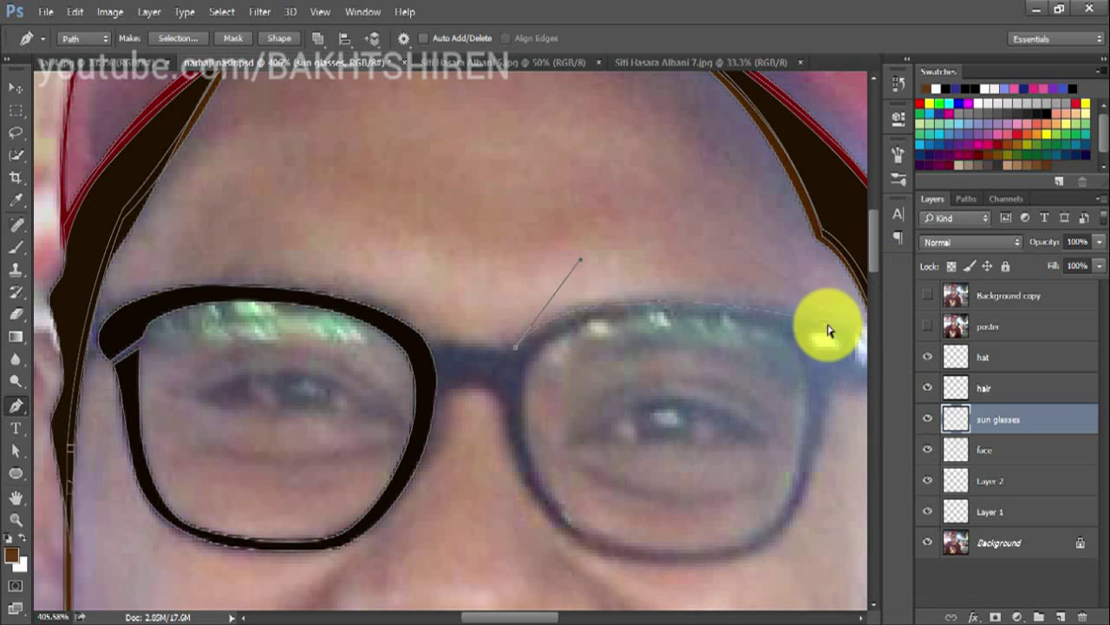
pyautogui.moveTo(516, 458)
pyautogui.mouseDown()
pyautogui.moveTo(546, 519)
pyautogui.moveTo(481, 400)
pyautogui.mouseUp()
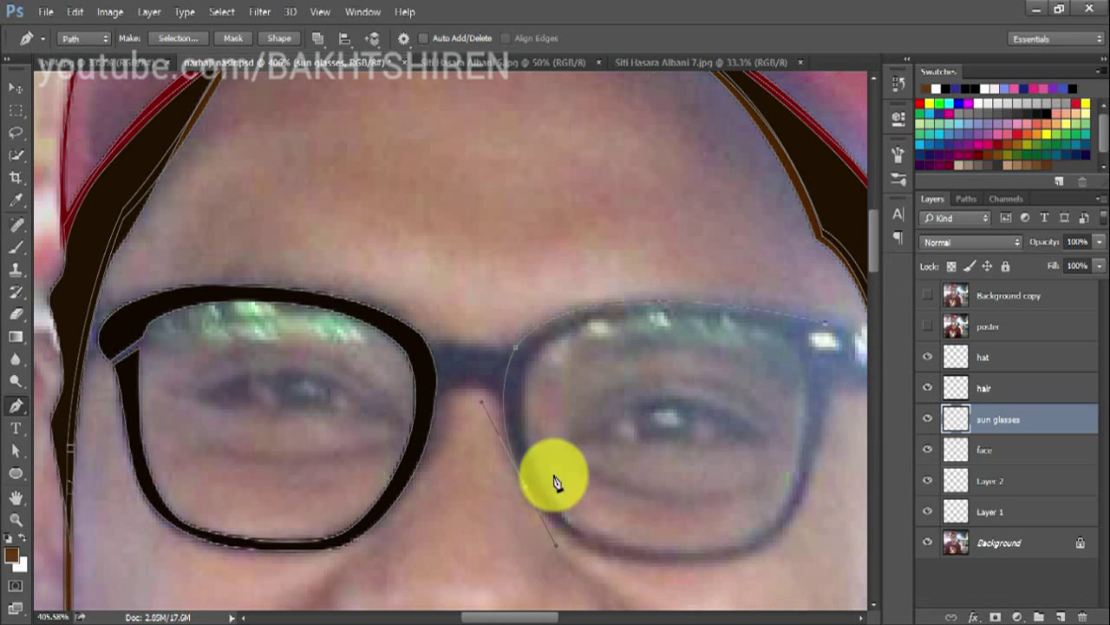
pyautogui.moveTo(807, 492); pyautogui.dragTo(818, 448)
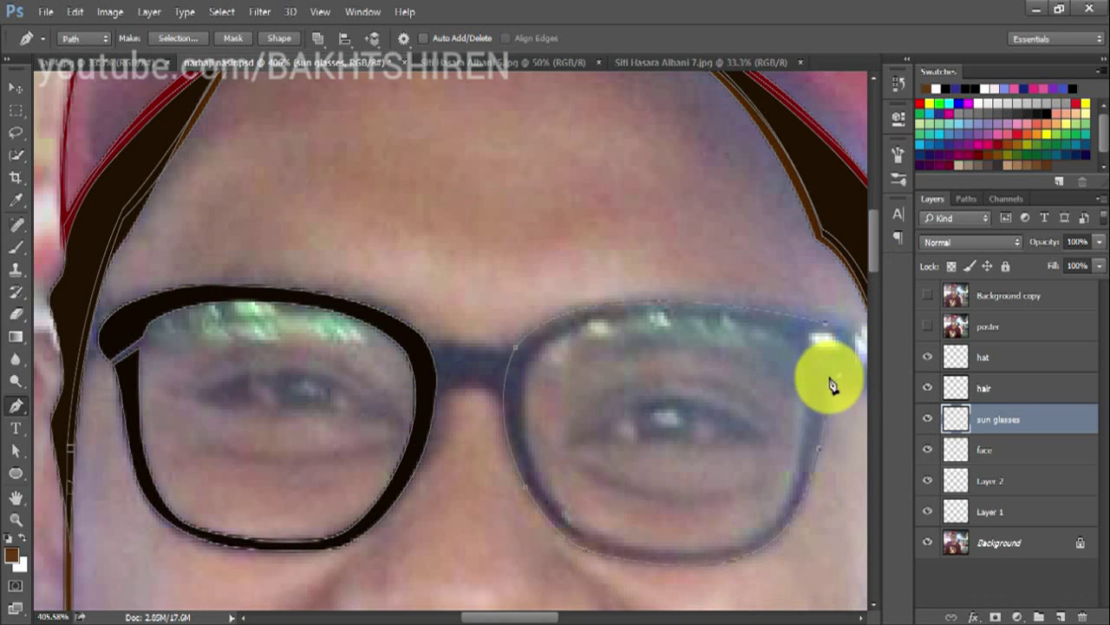
pyautogui.moveTo(696, 549); pyautogui.dragTo(584, 540)
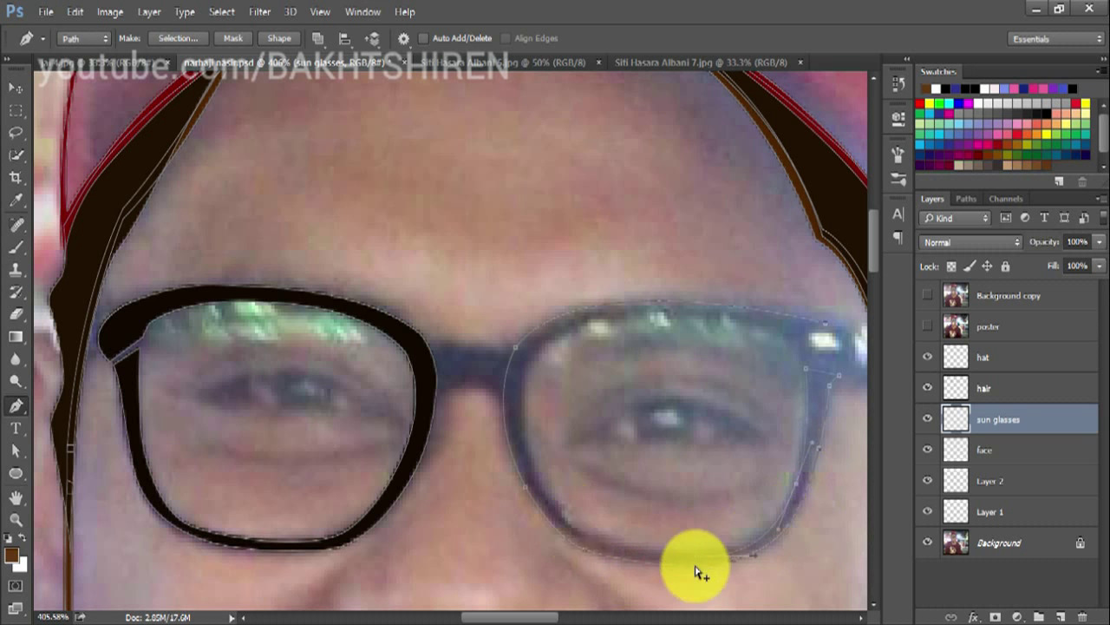
# Complete the right lens rim outline across the top to its outer edge.
pyautogui.scroll(1, 550, 506)
pyautogui.moveTo(516, 388); pyautogui.dragTo(561, 362)
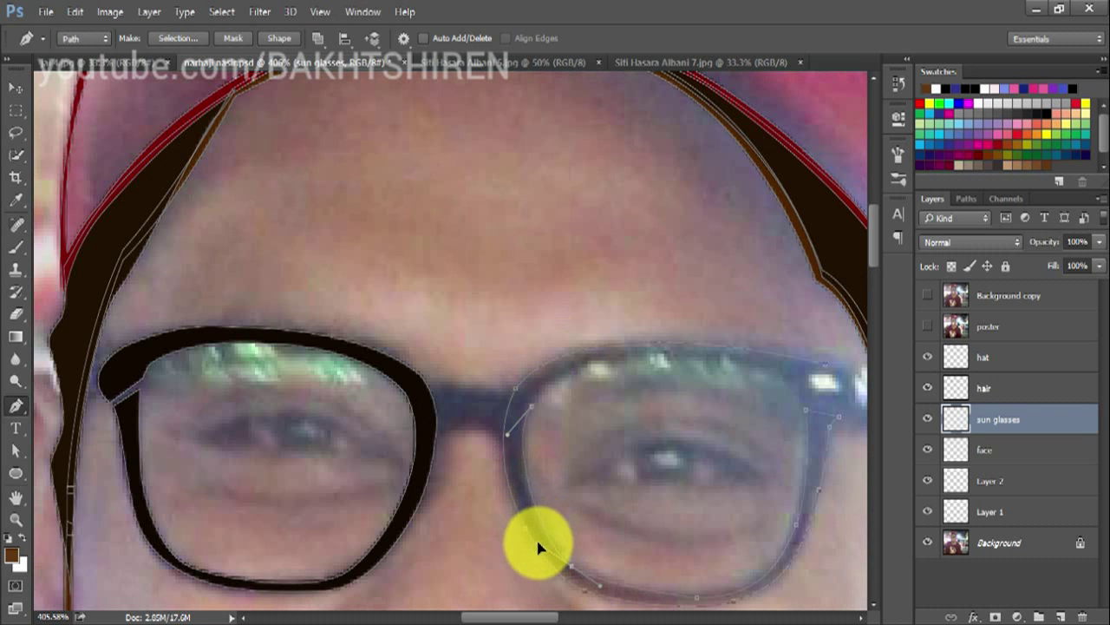
pyautogui.click(656, 356)
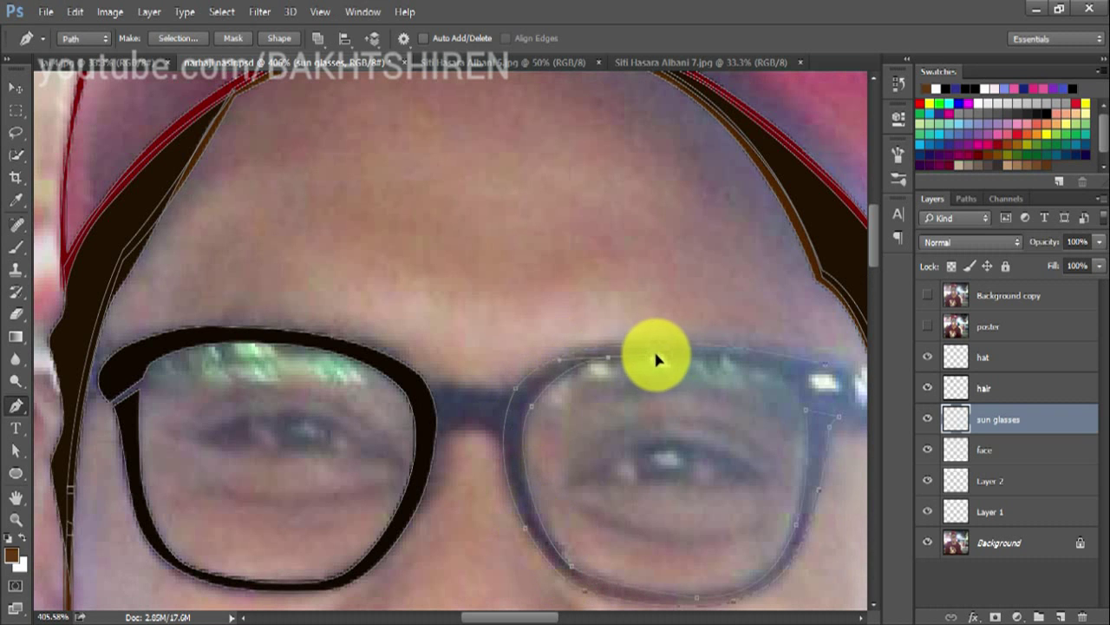
pyautogui.click(772, 372)
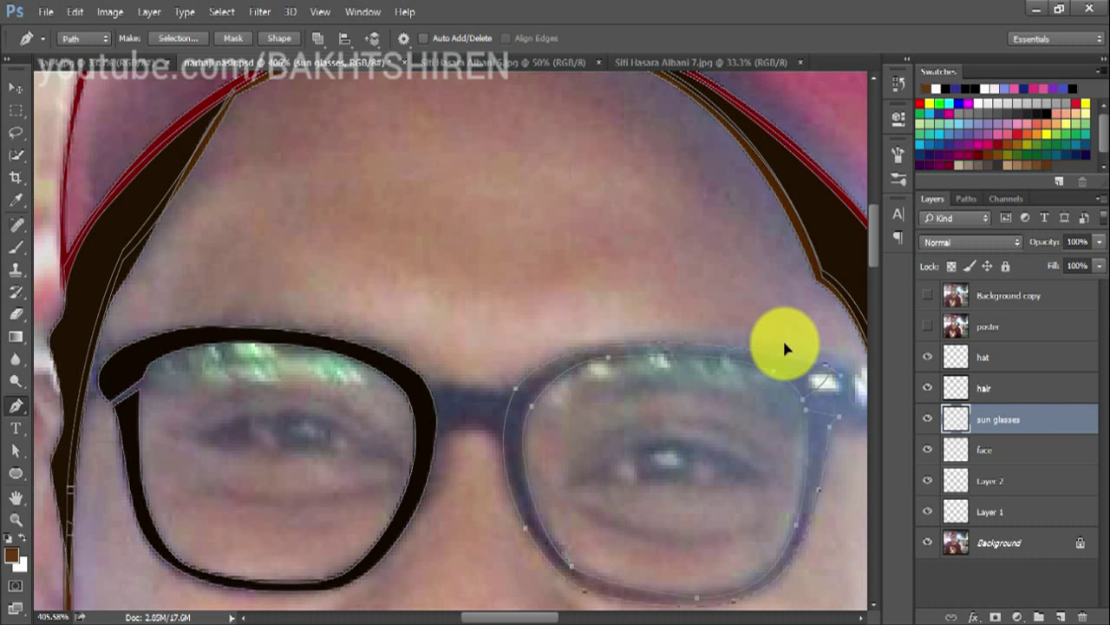
pyautogui.click(816, 386)
pyautogui.scroll(-1, 873, 389)
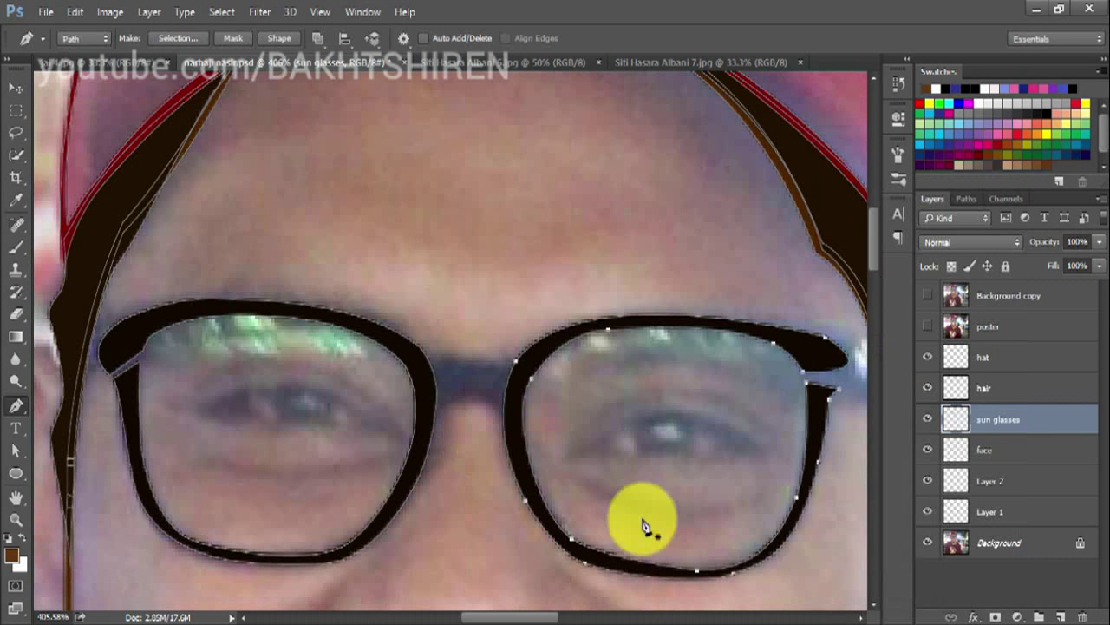
# Trace the nose bridge between the two lenses and fill it dark.
pyautogui.click(433, 409)
pyautogui.click(505, 423)
pyautogui.click(518, 375)
pyautogui.moveTo(423, 360); pyautogui.dragTo(355, 378)
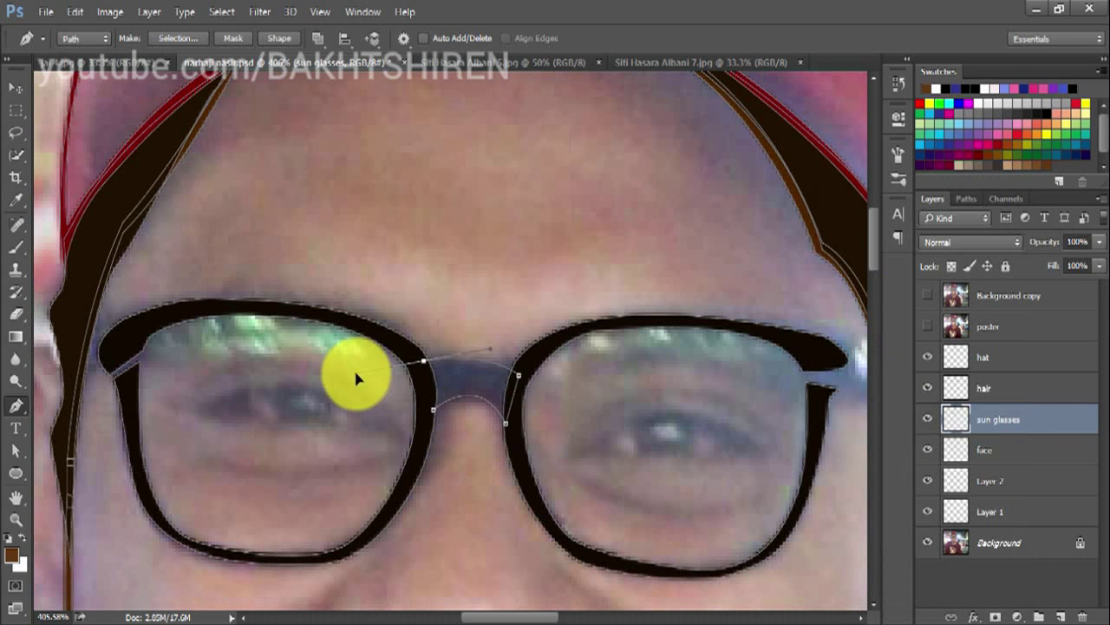
pyautogui.click(433, 410)
pyautogui.rightClick(513, 391)
pyautogui.click(555, 230)
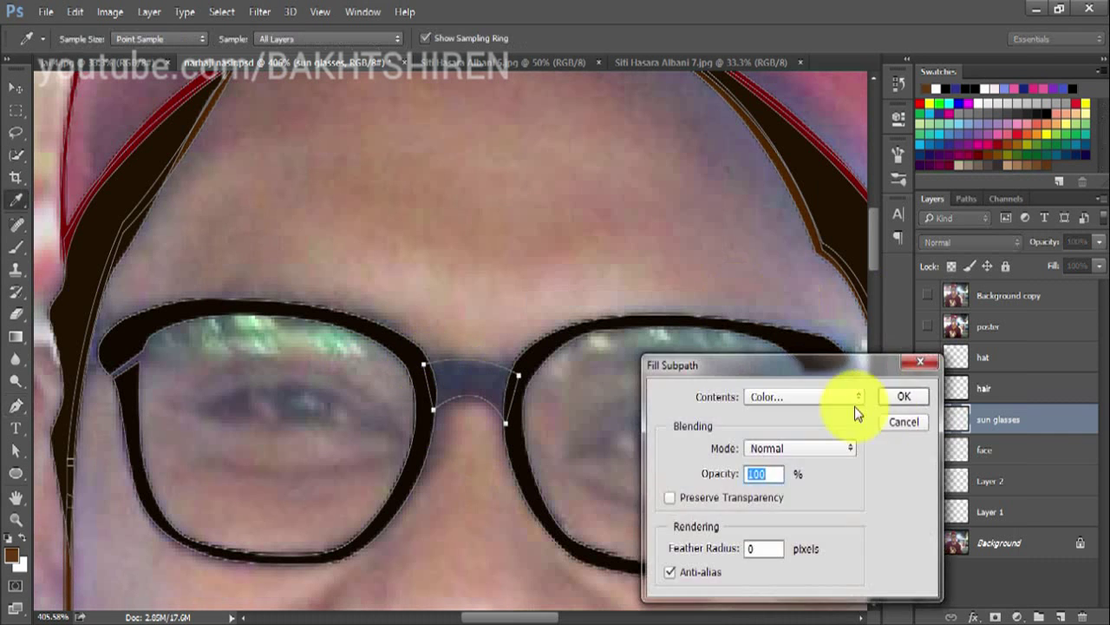
pyautogui.click(905, 397)
pyautogui.scroll(-2, 260, 310)
pyautogui.click(146, 290)
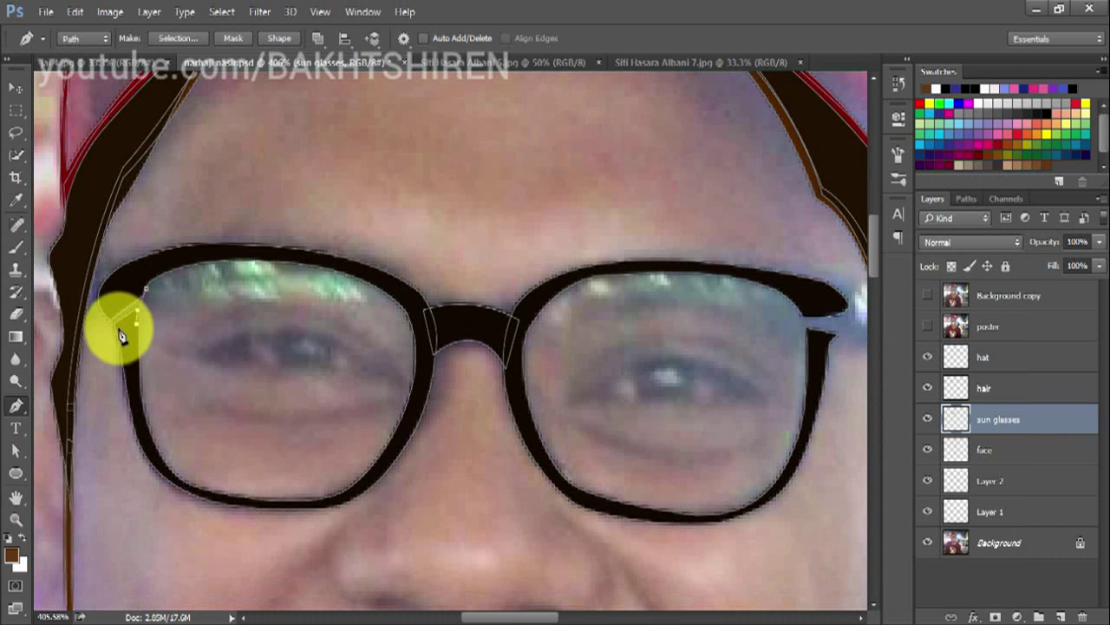
# Fill the left and right hinge corners of the glasses dark.
pyautogui.rightClick(124, 310)
pyautogui.press('Return')
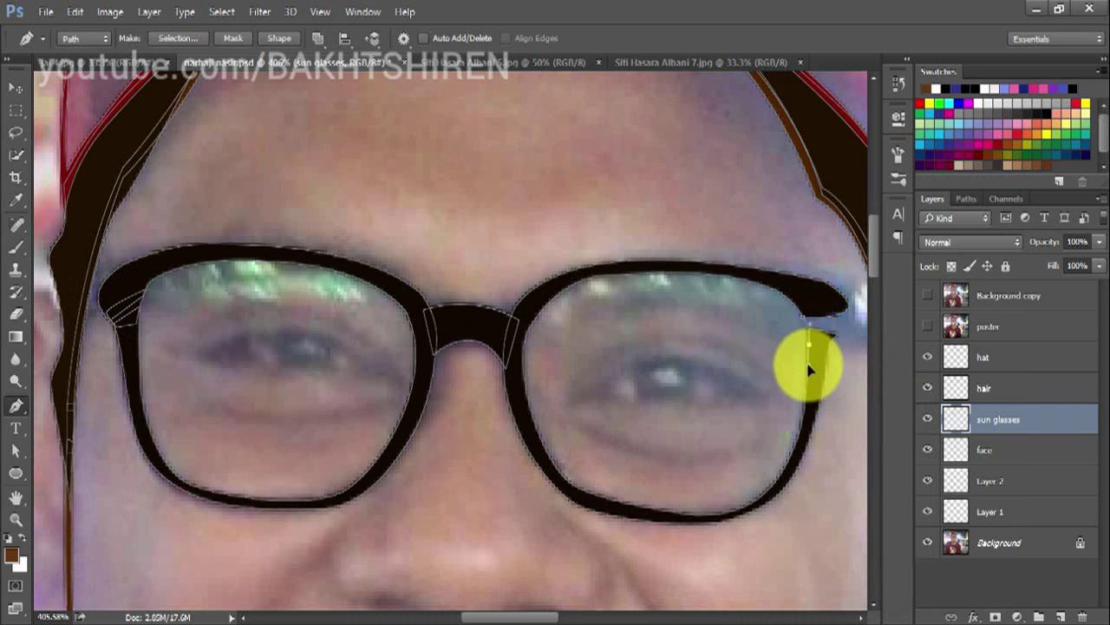
pyautogui.rightClick(850, 304)
pyautogui.click(855, 308)
pyautogui.press('Return')
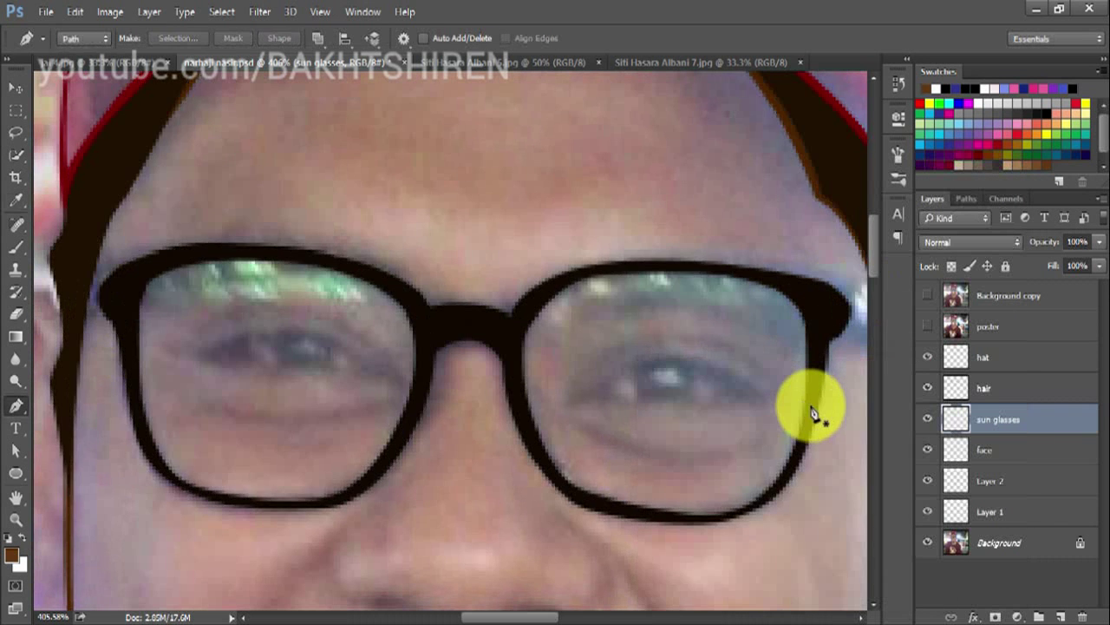
pyautogui.scroll(-1, 565, 595)
pyautogui.moveTo(537, 616); pyautogui.dragTo(579, 616)
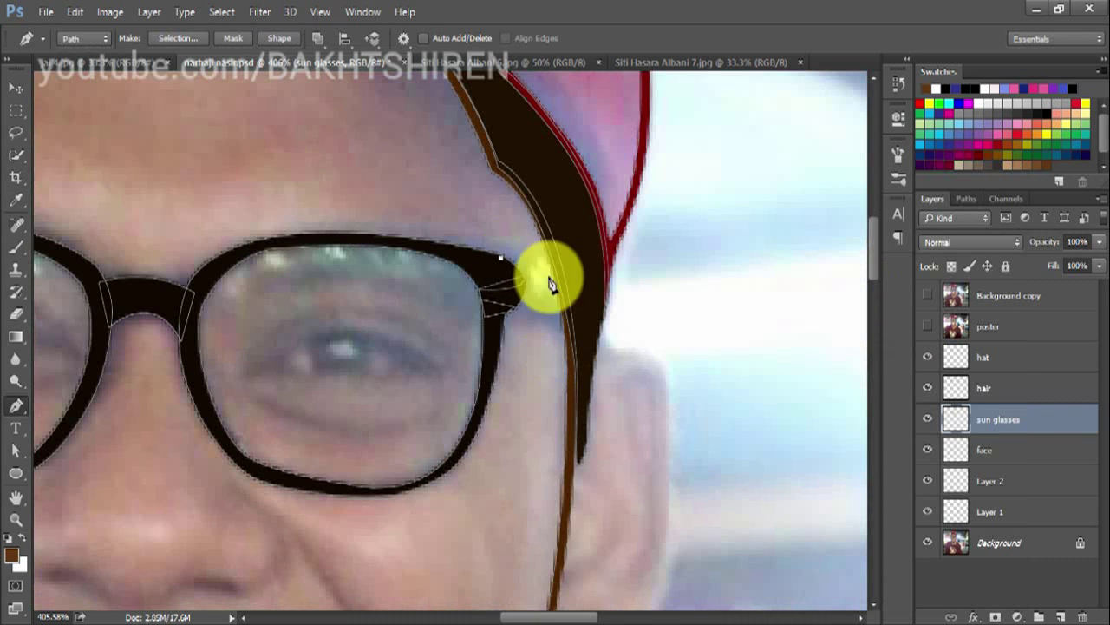
# On the hair layer, trace and fill a dark piece beside the right glasses arm.
pyautogui.hotkey('alt', ']')
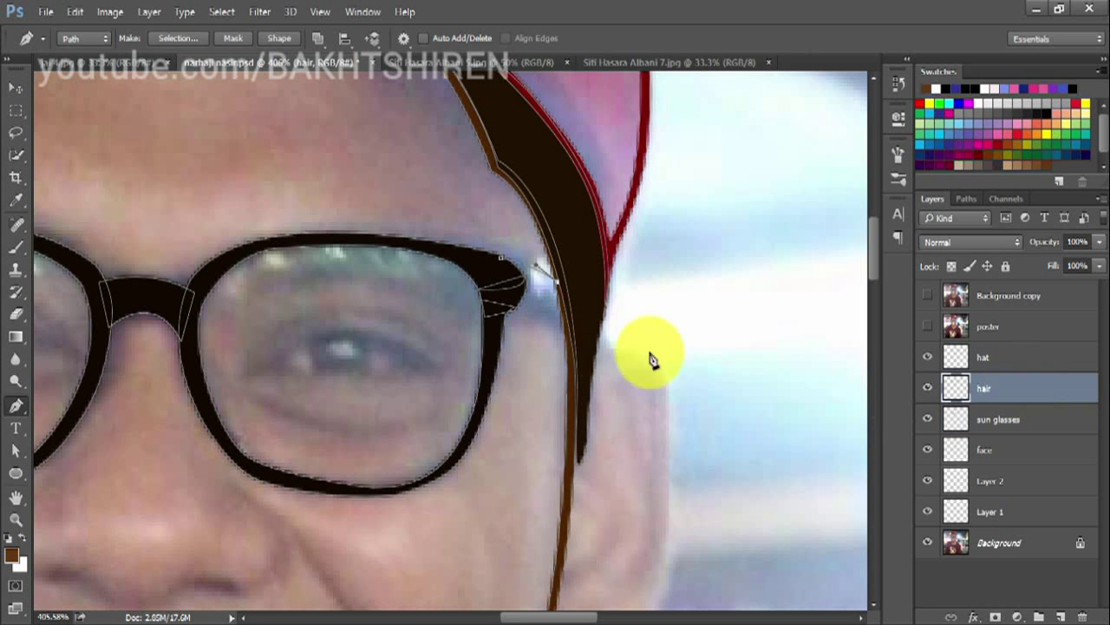
pyautogui.click(593, 354)
pyautogui.click(506, 306)
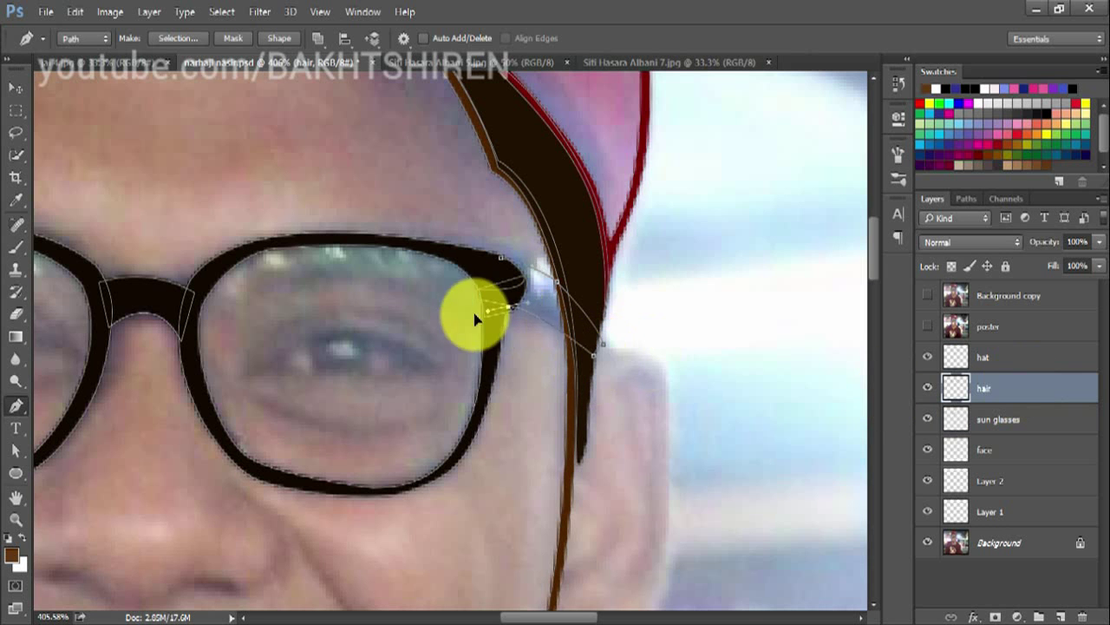
pyautogui.click(501, 257)
pyautogui.rightClick(500, 257)
pyautogui.press('Return')
# Add a point near the left temple hair, then dismiss the path options.
pyautogui.moveTo(555, 617); pyautogui.dragTo(490, 617)
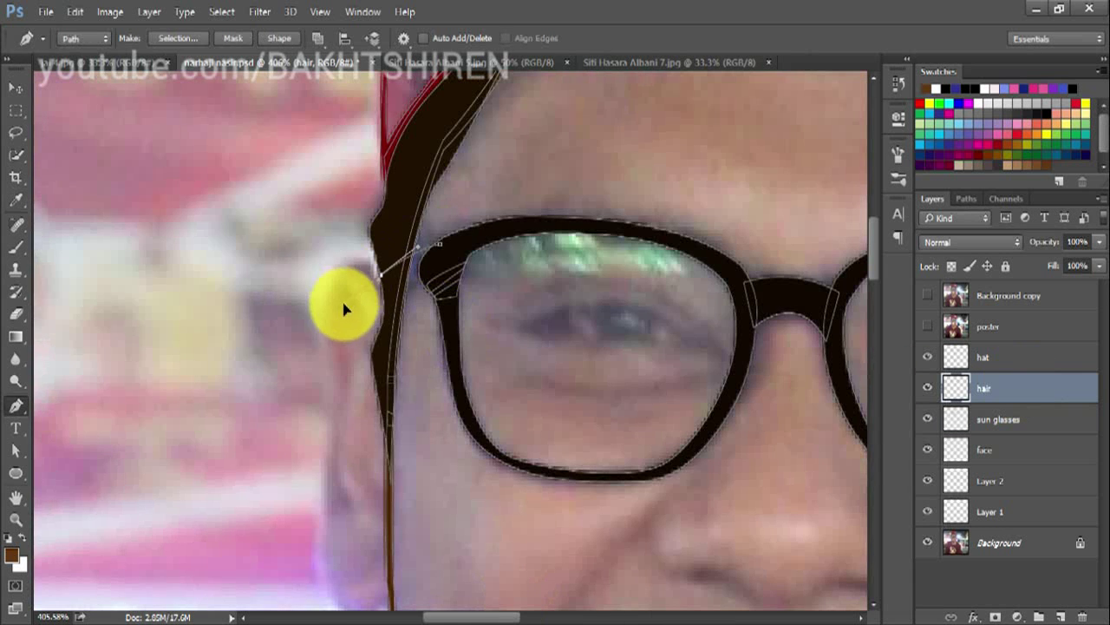
pyautogui.click(435, 283)
pyautogui.rightClick(443, 253)
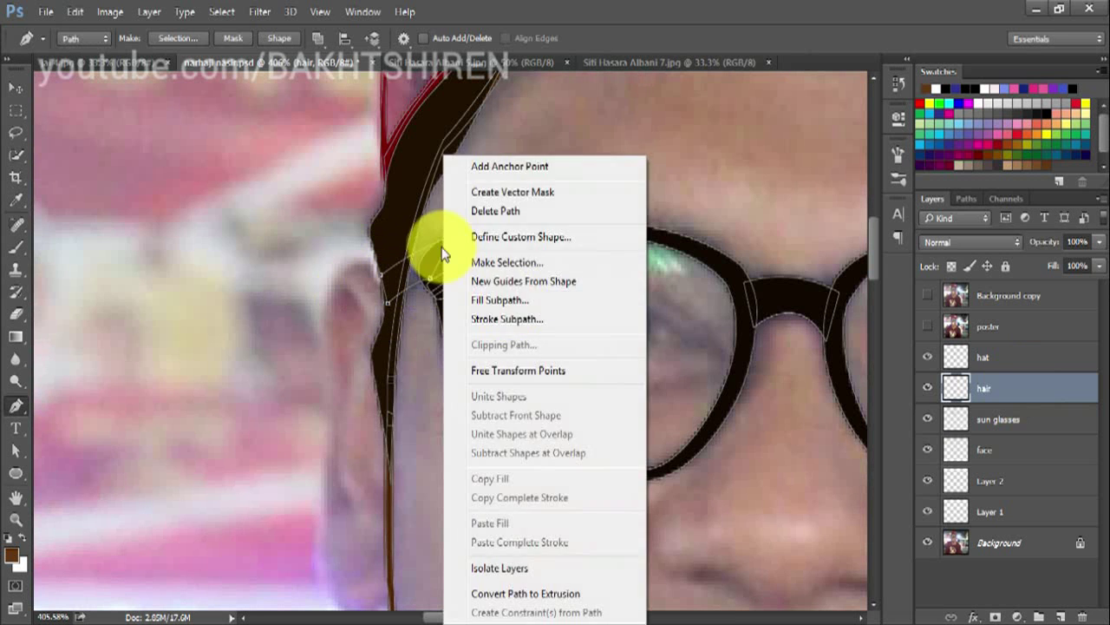
pyautogui.press('Escape')
pyautogui.hscroll(3, 577, 466)
pyautogui.scroll(-2, 578, 466)
pyautogui.scroll(-3, 459, 355)
# Create a new layer above the face layer, name the layers, and make face 2 active.
pyautogui.click(1009, 451)
pyautogui.hotkey('ctrl', 'alt', 'shift', 'n')
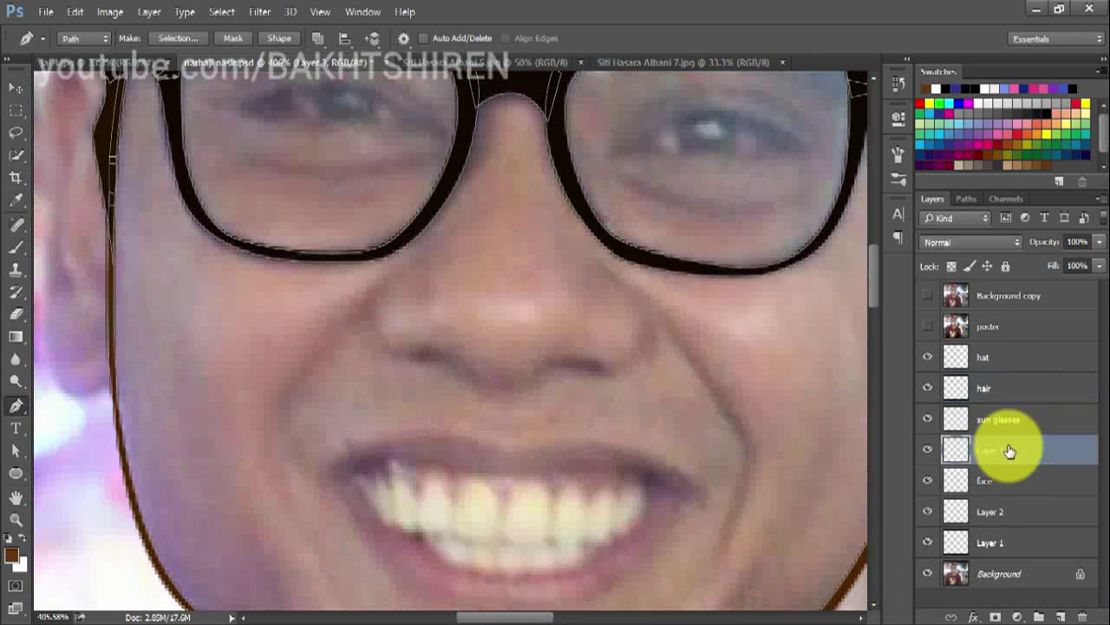
pyautogui.doubleClick(989, 480)
pyautogui.write('face 2')
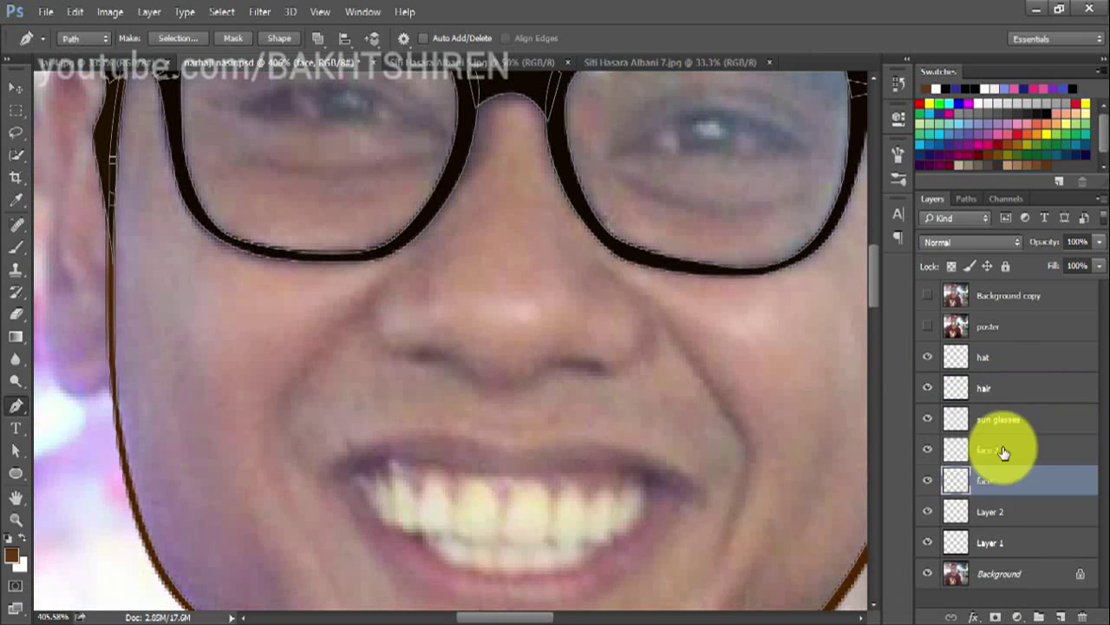
pyautogui.press('Return')
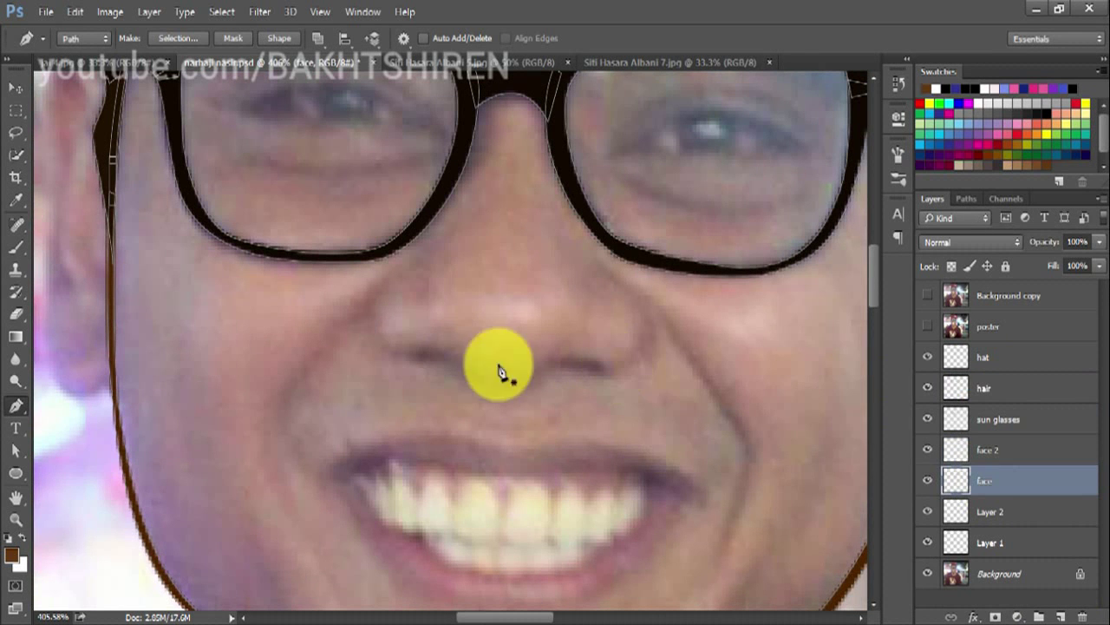
pyautogui.click(1017, 449)
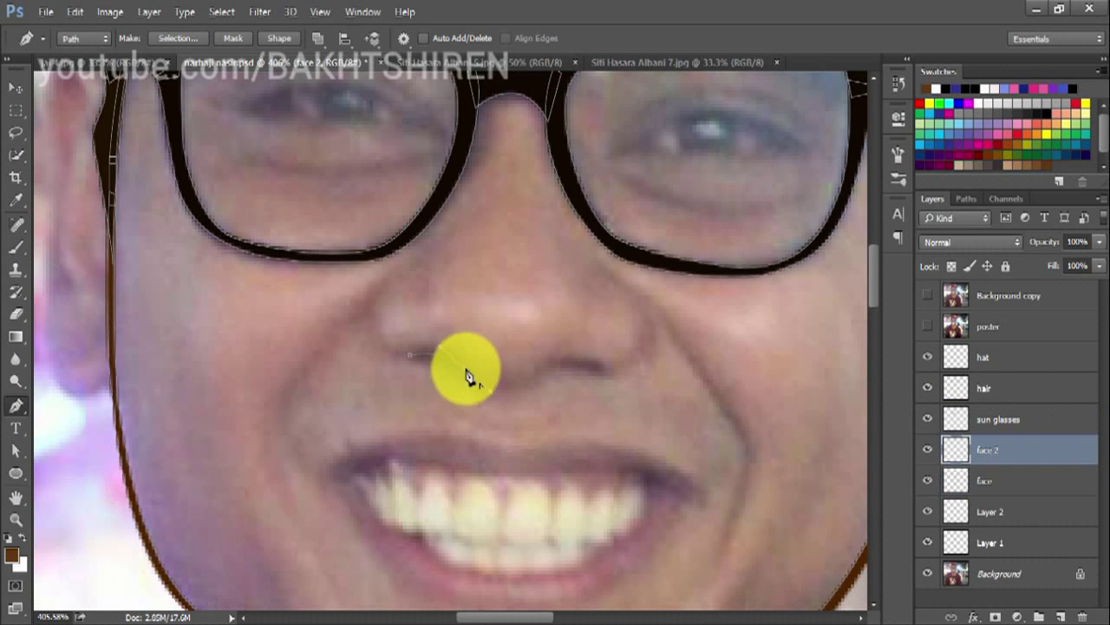
# Fill the left and right nostrils dark brown.
pyautogui.click(465, 369)
pyautogui.click(927, 573)
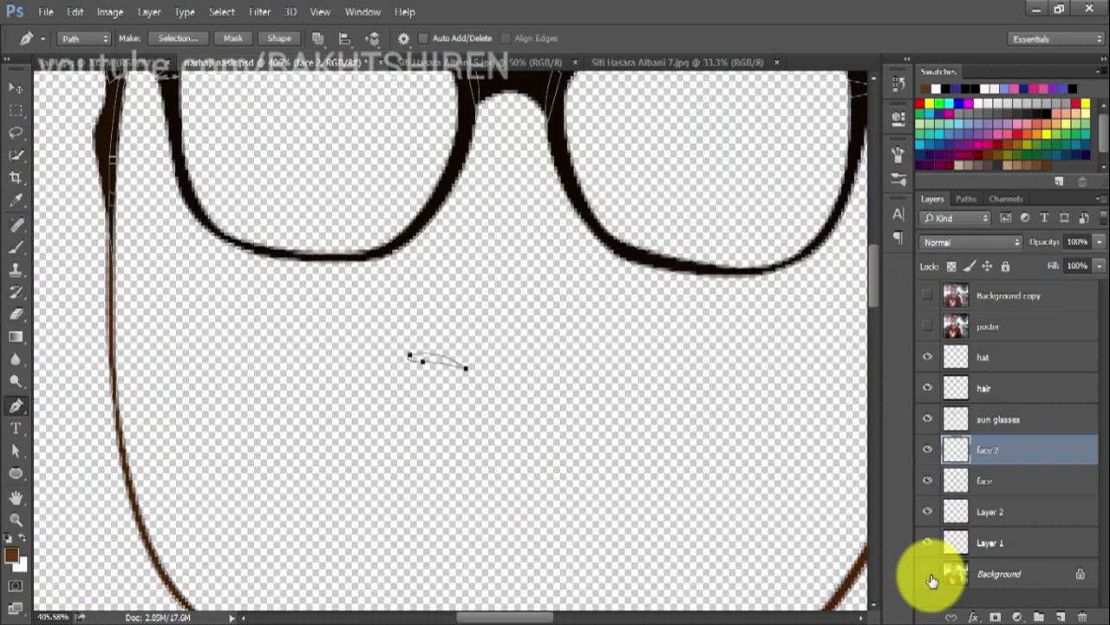
pyautogui.click(788, 406)
pyautogui.click(995, 297)
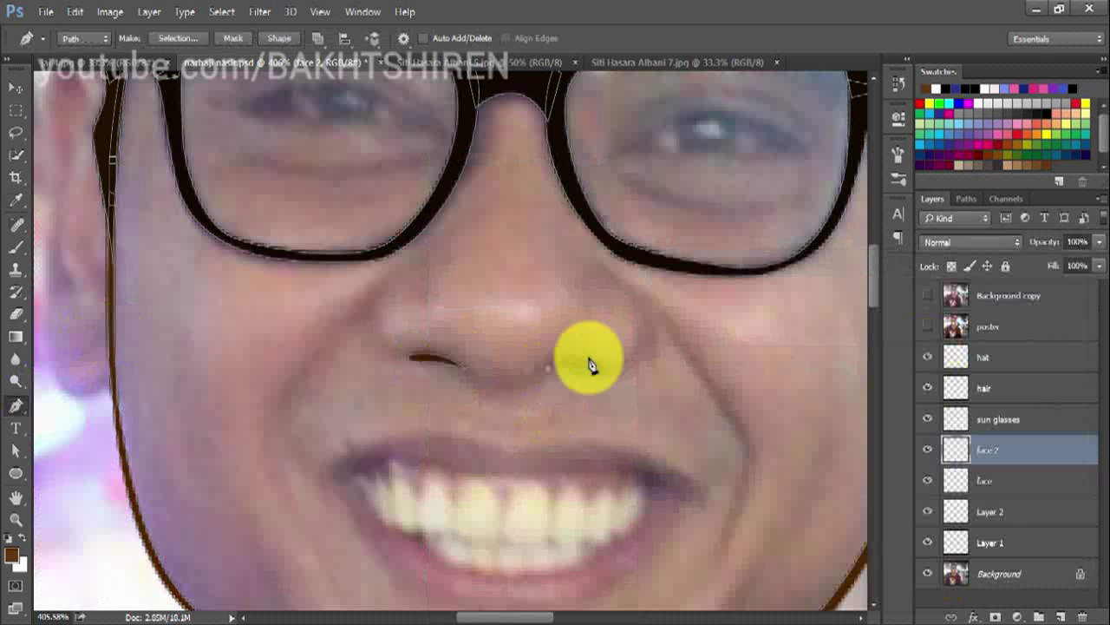
pyautogui.rightClick(529, 378)
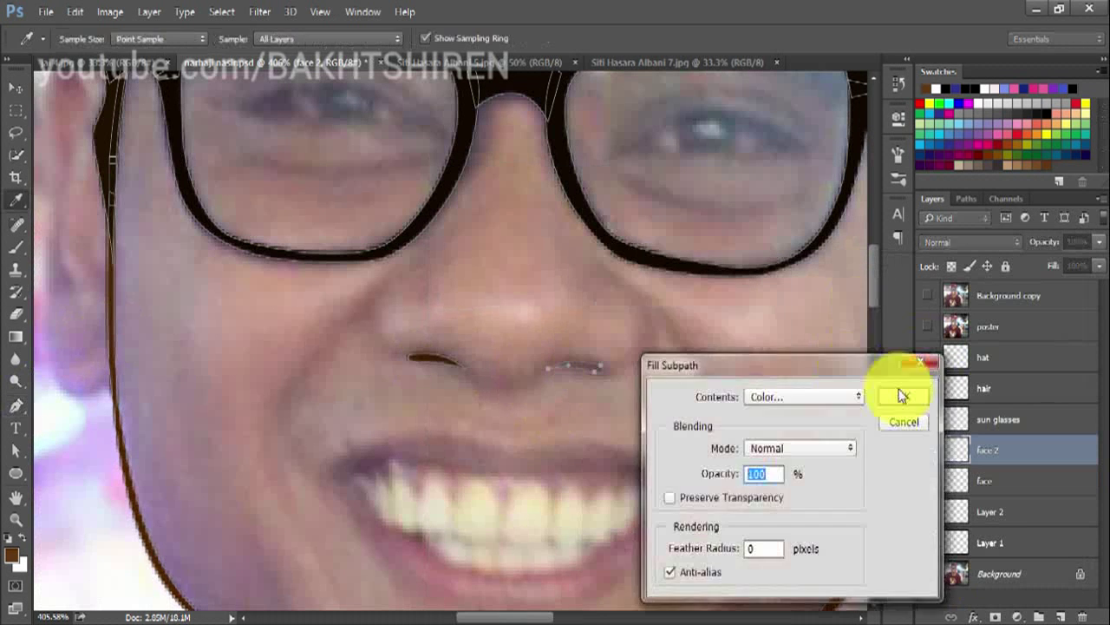
pyautogui.click(905, 389)
# Trace the left eye inside the lens and fill it brown.
pyautogui.scroll(5, 271, 317)
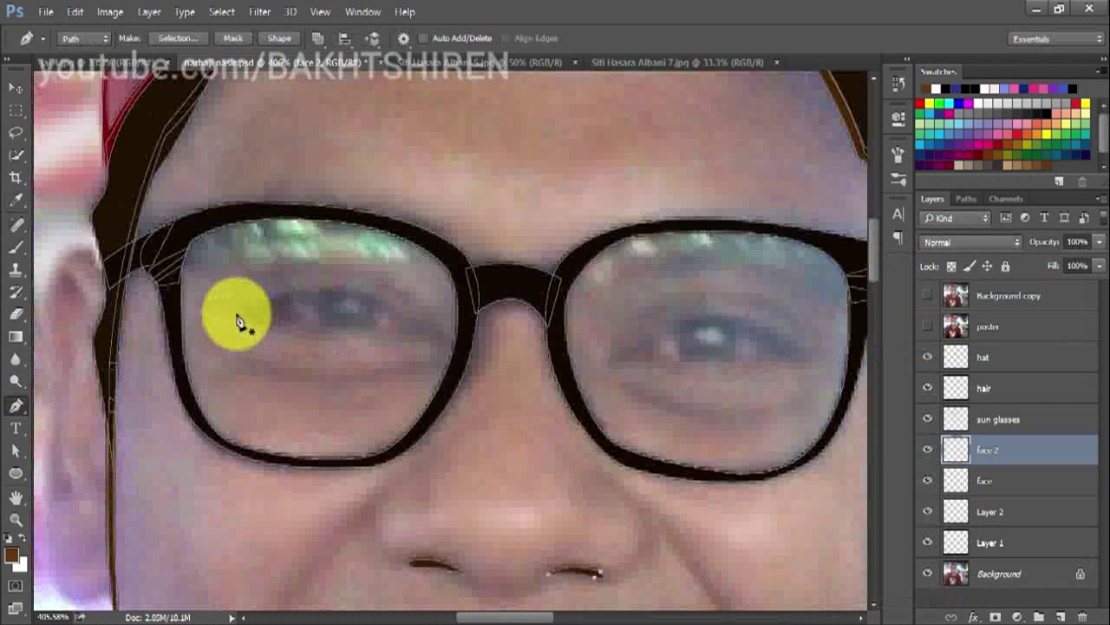
pyautogui.click(236, 312)
pyautogui.moveTo(413, 323)
pyautogui.mouseDown()
pyautogui.moveTo(500, 389)
pyautogui.moveTo(382, 333)
pyautogui.mouseUp()
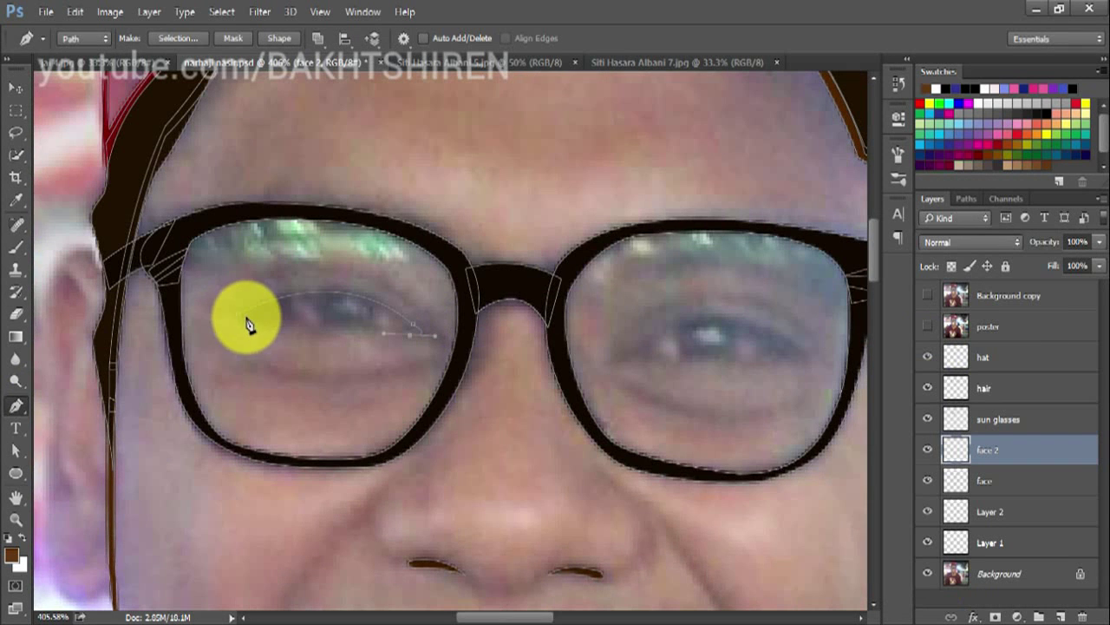
pyautogui.hotkey('ctrl', 'Return')
pyautogui.hotkey('alt', 'BackSpace')
pyautogui.hotkey('ctrl', 'd')
pyautogui.hscroll(3, 556, 362)
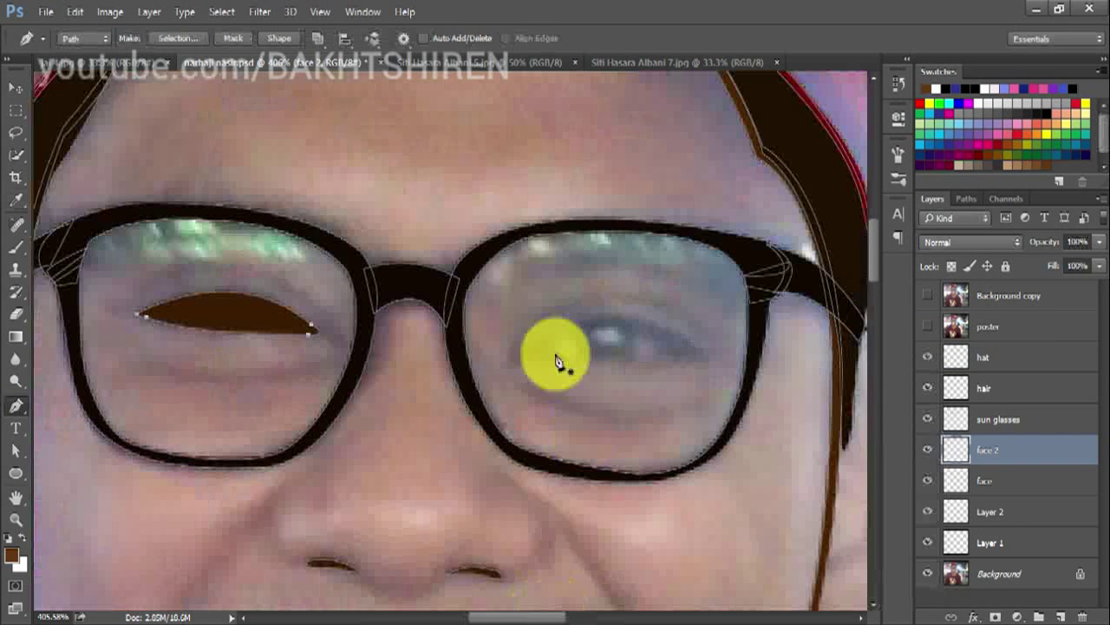
# Trace the right eye shape and fill it brown.
pyautogui.click(535, 350)
pyautogui.moveTo(675, 337); pyautogui.dragTo(759, 377)
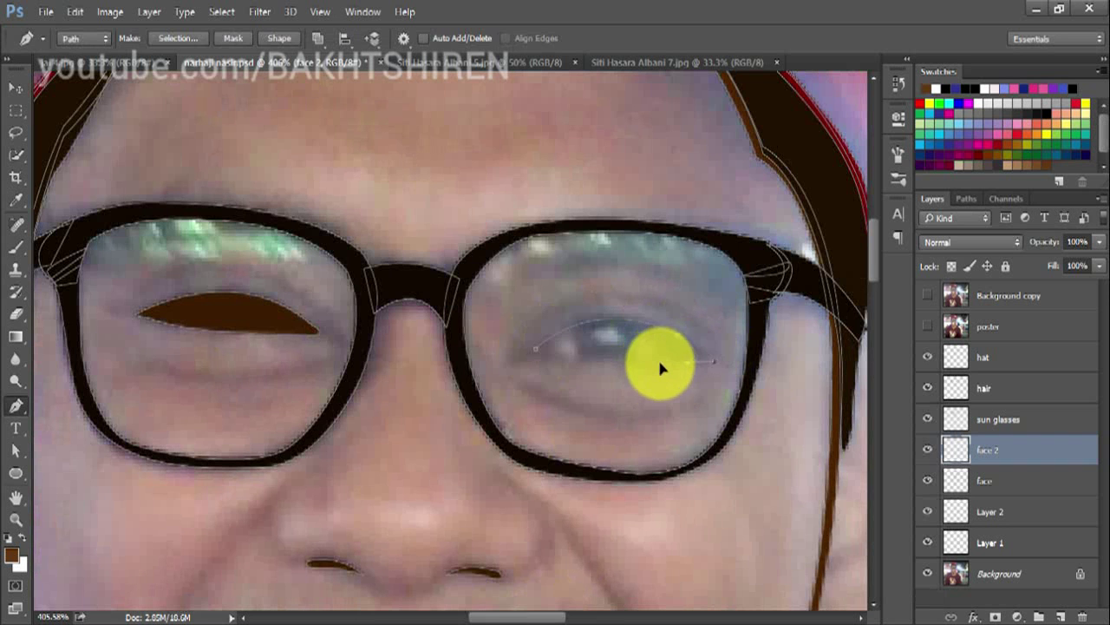
pyautogui.moveTo(659, 368); pyautogui.dragTo(581, 360)
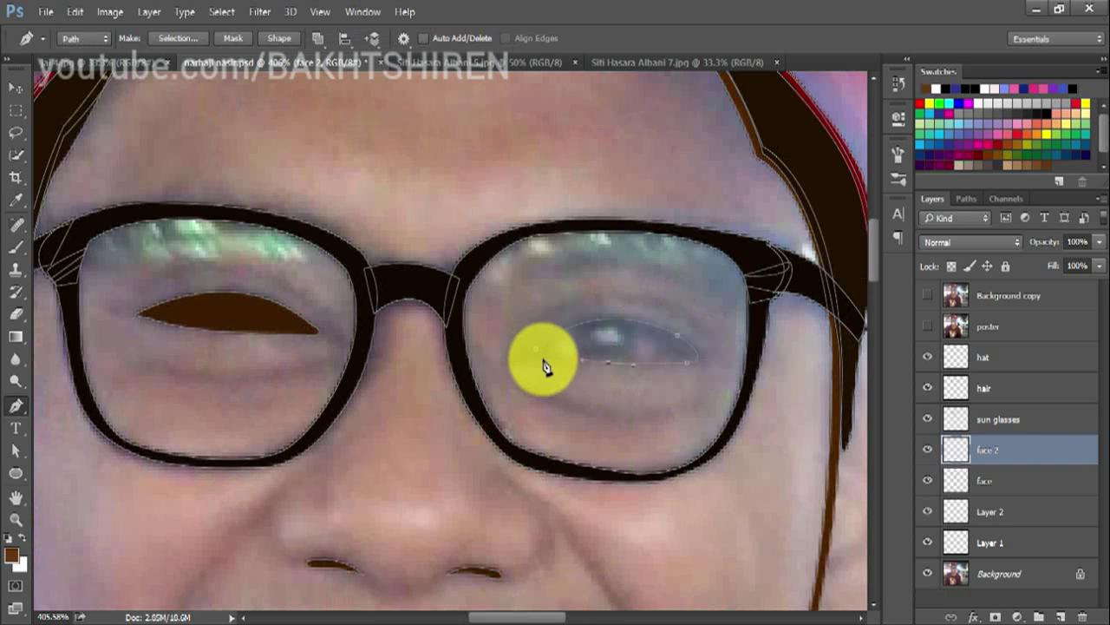
pyautogui.click(535, 349)
pyautogui.rightClick(550, 339)
pyautogui.click(607, 451)
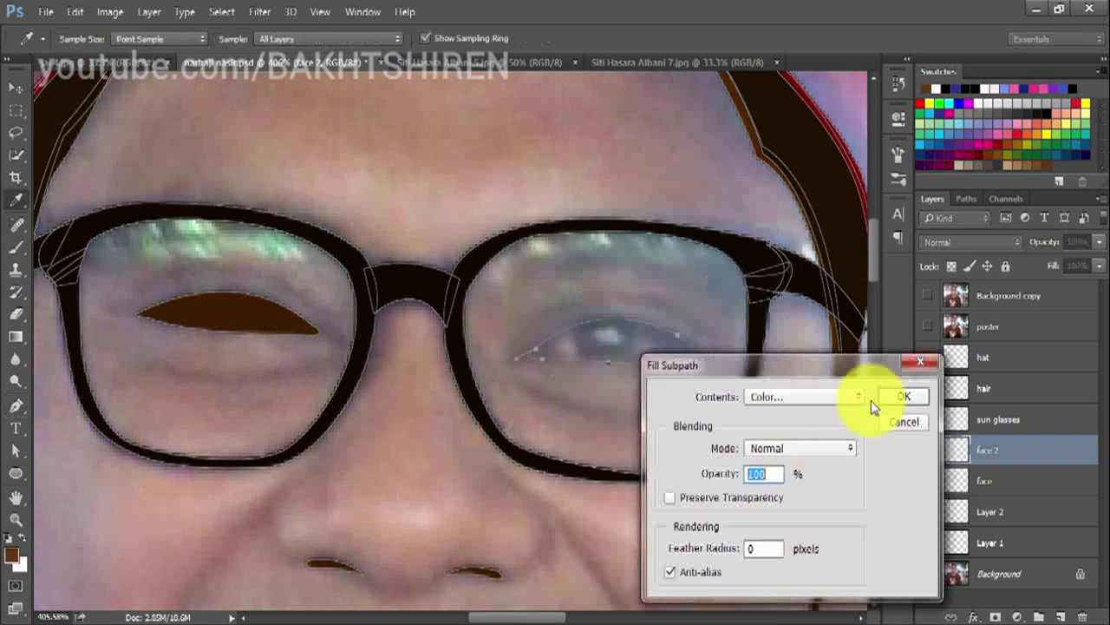
pyautogui.click(875, 398)
# Outline the right eyebrow along the lens top and fill it brown.
pyautogui.scroll(-1, 589, 442)
pyautogui.scroll(2, 589, 442)
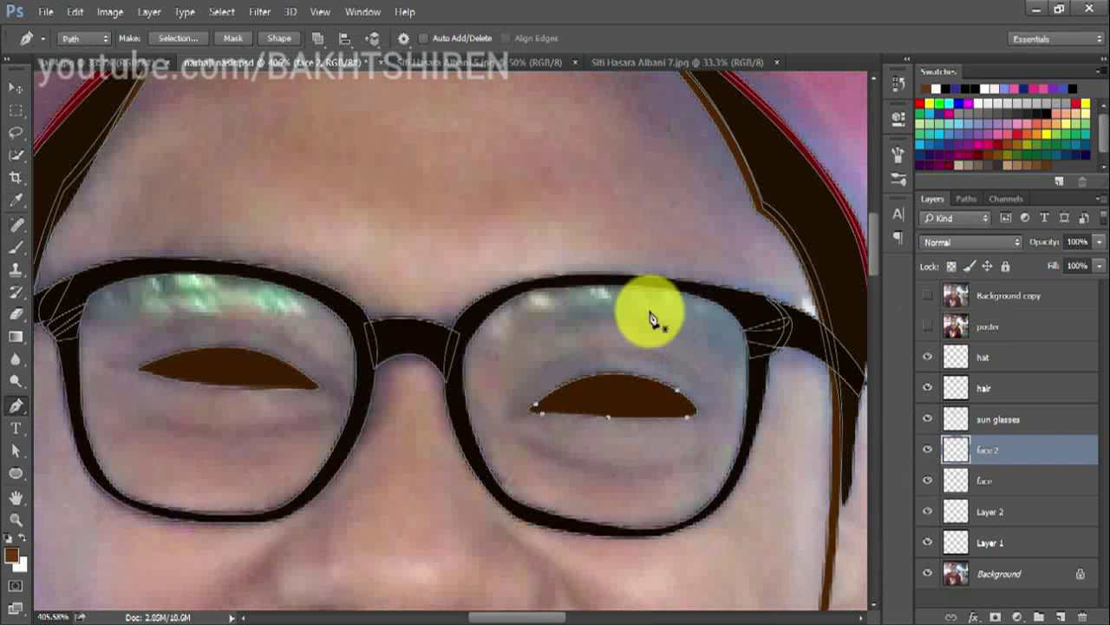
pyautogui.click(499, 298)
pyautogui.click(747, 303)
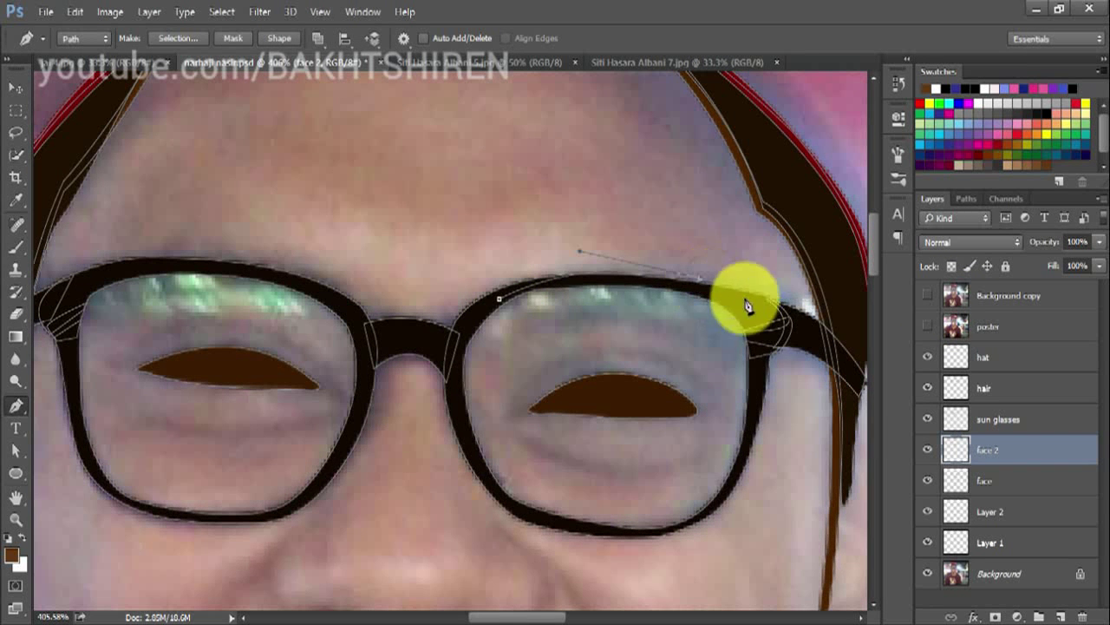
pyautogui.moveTo(750, 345); pyautogui.dragTo(773, 350)
pyautogui.rightClick(656, 321)
pyautogui.click(706, 285)
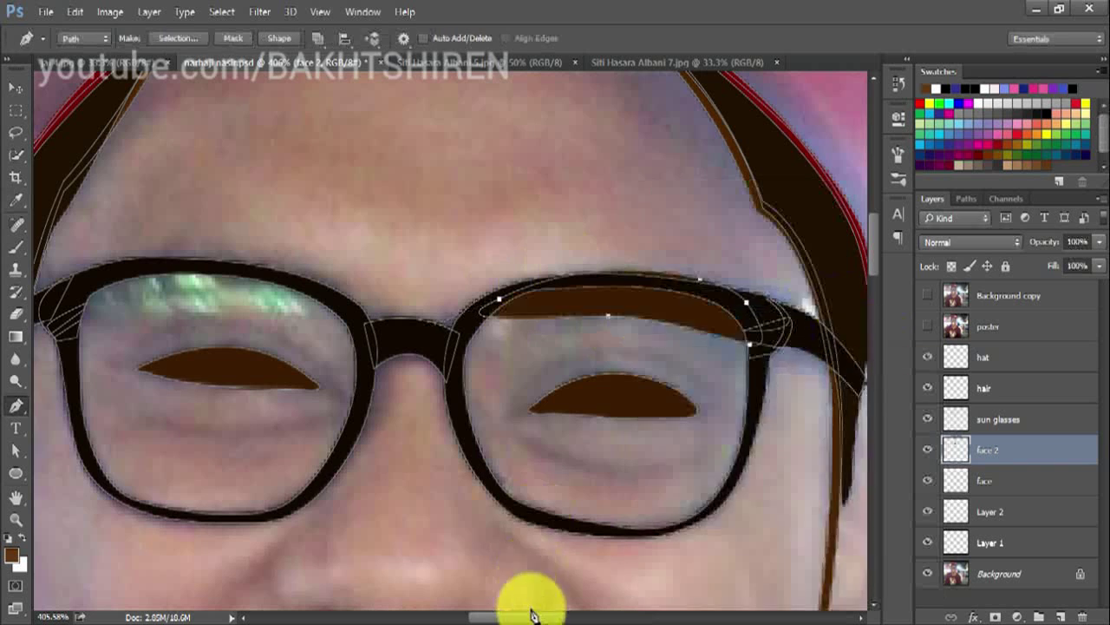
# Trace the upper left-lens rim and fill it dark brown.
pyautogui.moveTo(520, 617); pyautogui.dragTo(505, 616)
pyautogui.click(234, 272)
pyautogui.click(480, 295)
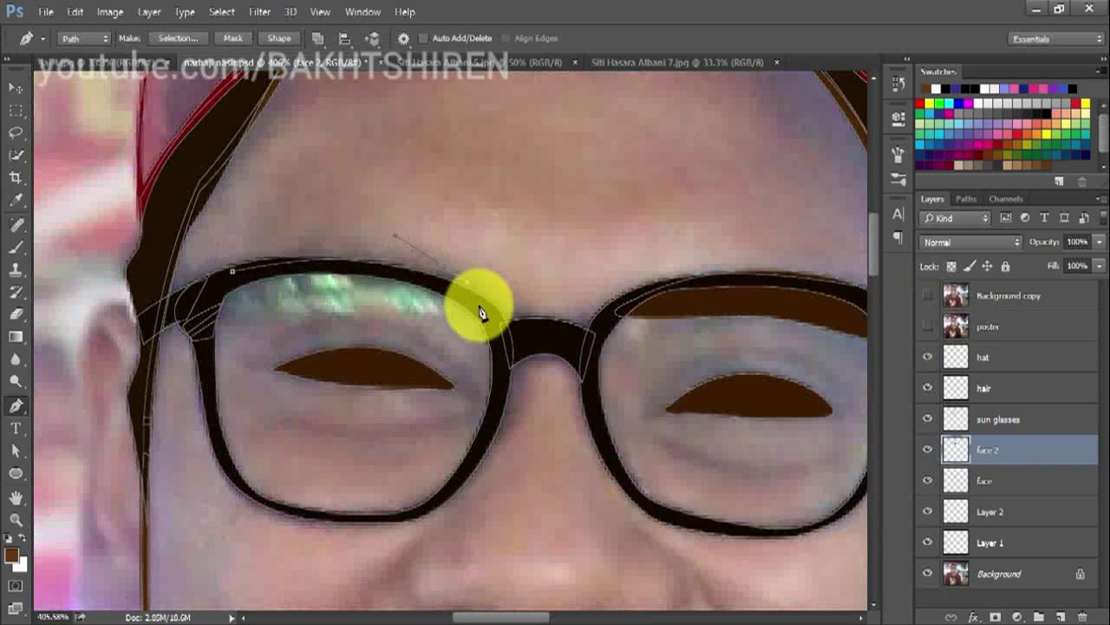
pyautogui.rightClick(272, 233)
pyautogui.click(321, 364)
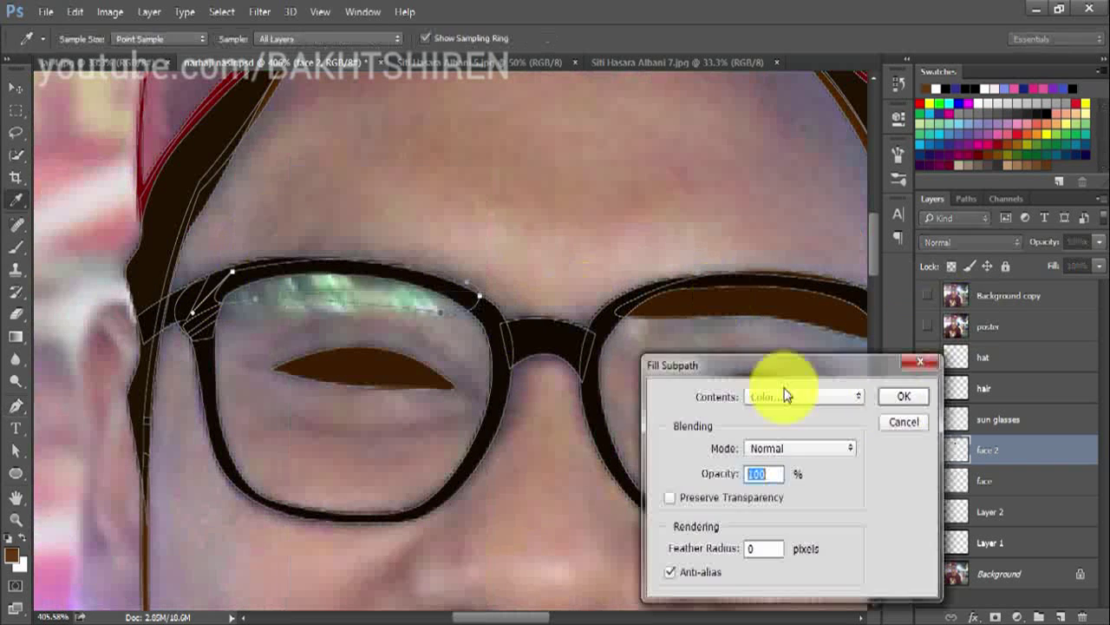
pyautogui.click(905, 394)
pyautogui.scroll(-5, 650, 441)
pyautogui.moveTo(649, 442); pyautogui.dragTo(373, 310)
# Trace a closed path around the open smiling mouth along both lips.
pyautogui.click(529, 295)
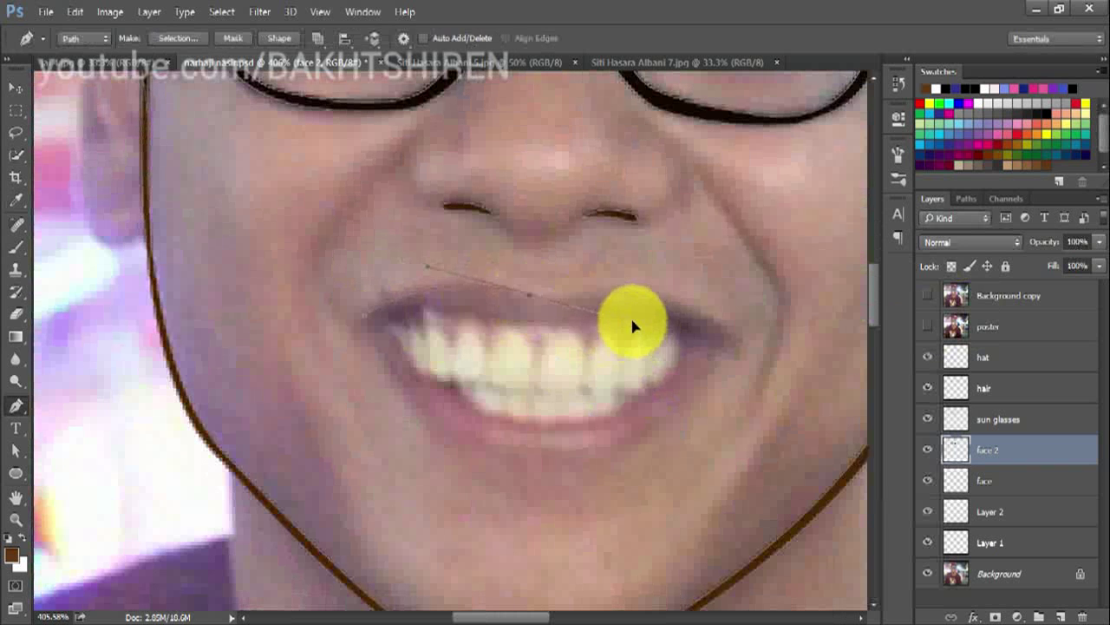
pyautogui.click(653, 296)
pyautogui.click(693, 305)
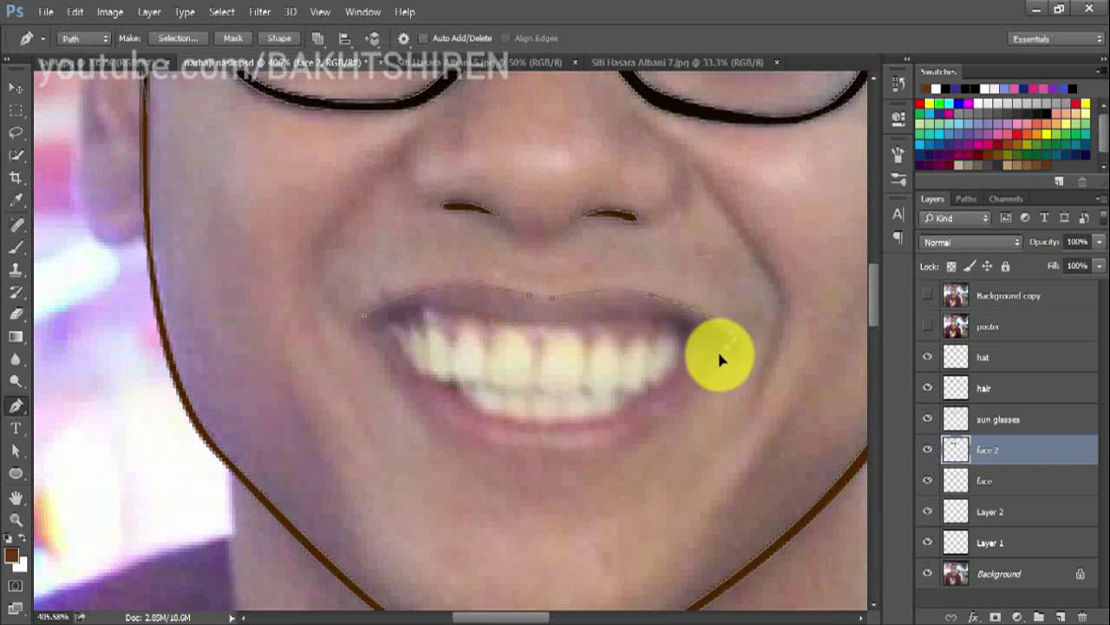
pyautogui.click(652, 426)
pyautogui.moveTo(437, 433); pyautogui.dragTo(399, 392)
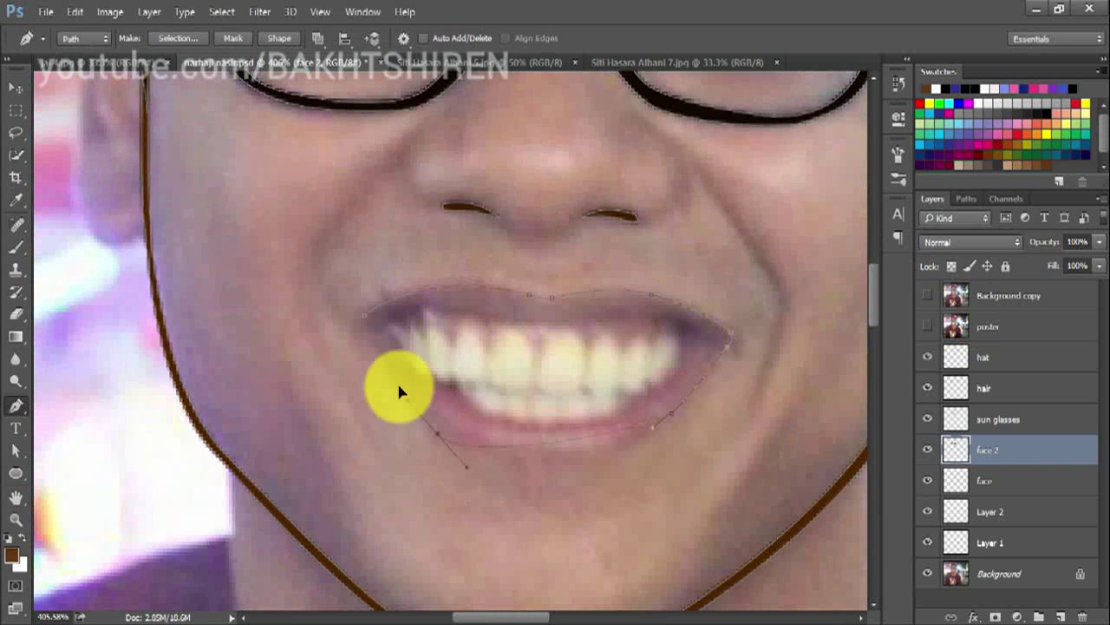
pyautogui.moveTo(302, 354); pyautogui.dragTo(301, 350)
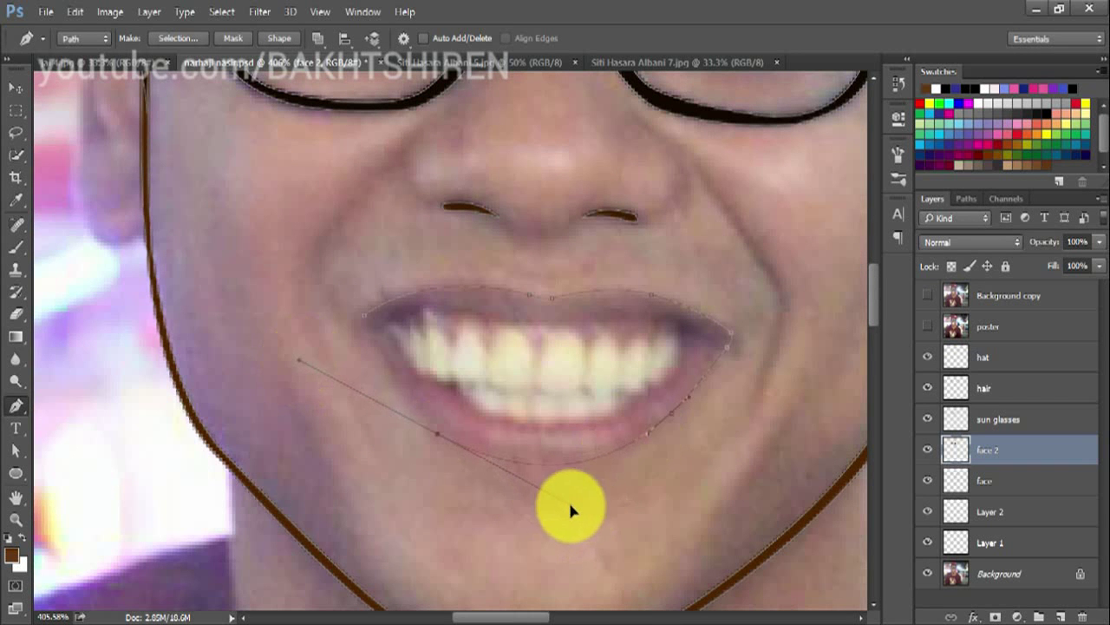
pyautogui.keyDown('alt'); pyautogui.click(436, 433); pyautogui.keyUp('alt')
pyautogui.click(361, 315)
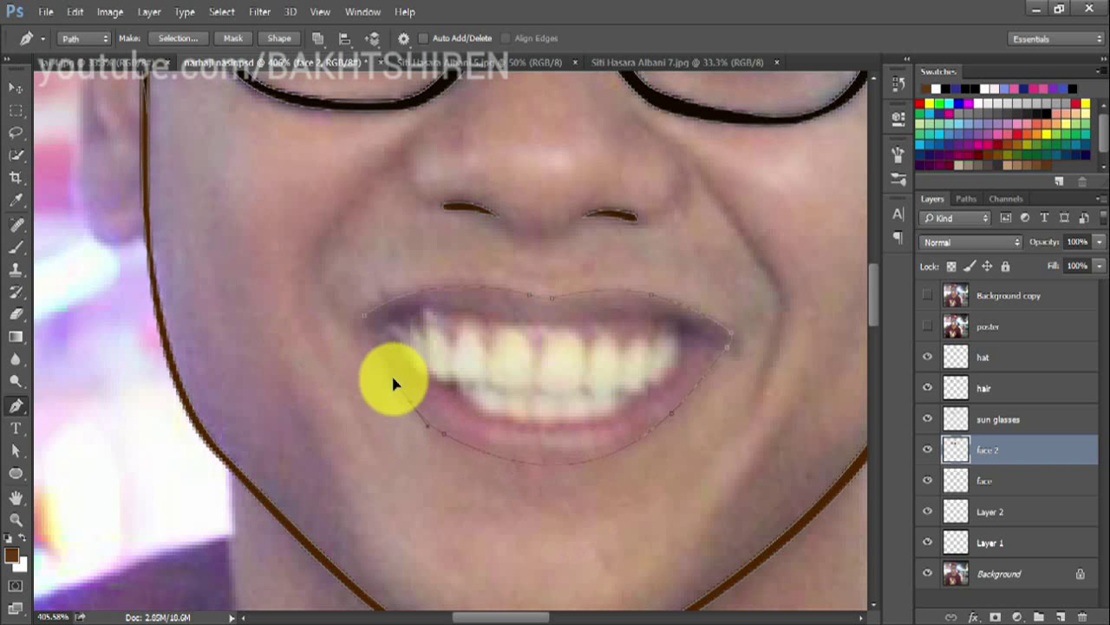
pyautogui.moveTo(392, 383); pyautogui.dragTo(350, 316)
# Fill the mouth path with dark red 7e4b49 sampled from the lips.
pyautogui.rightClick(369, 313)
pyautogui.click(558, 317)
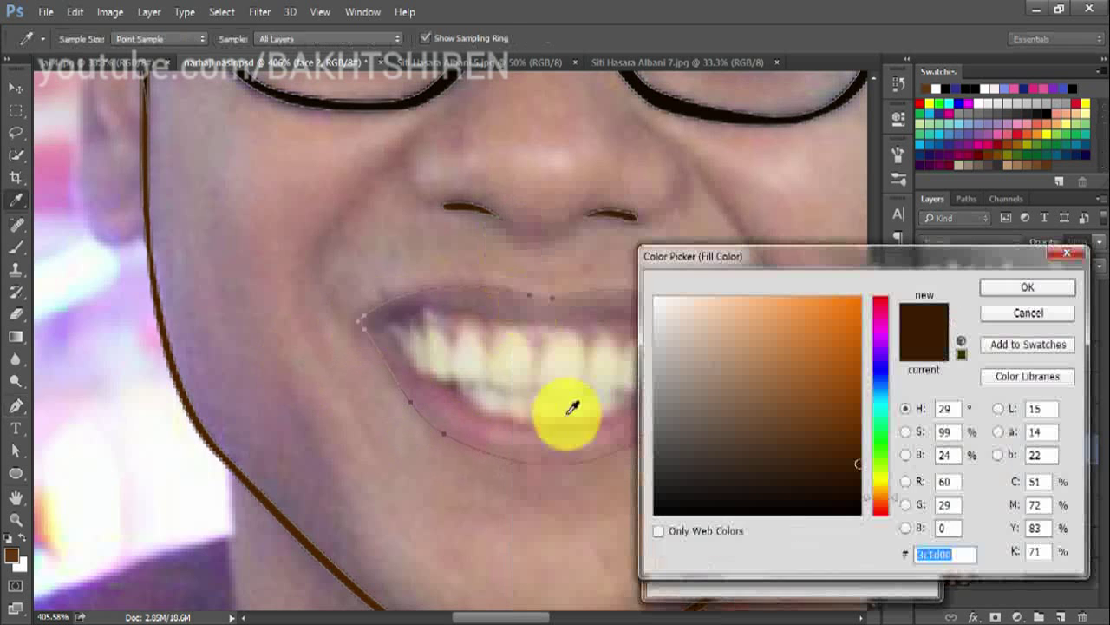
pyautogui.click(740, 407)
pyautogui.click(1027, 287)
pyautogui.click(904, 391)
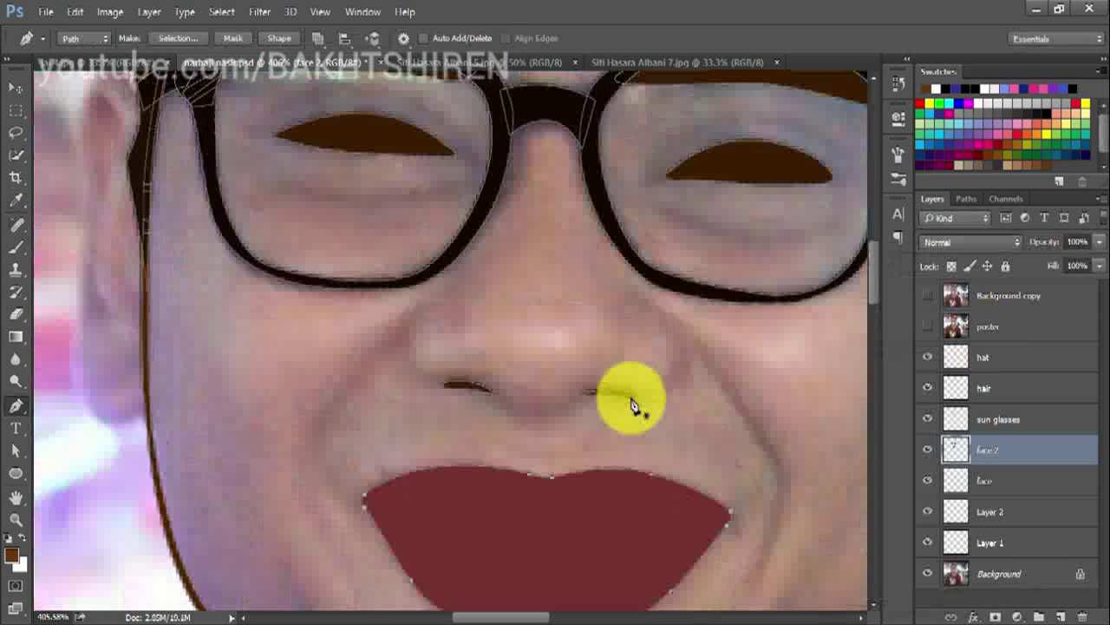
pyautogui.scroll(3, 628, 397)
pyautogui.click(1046, 486)
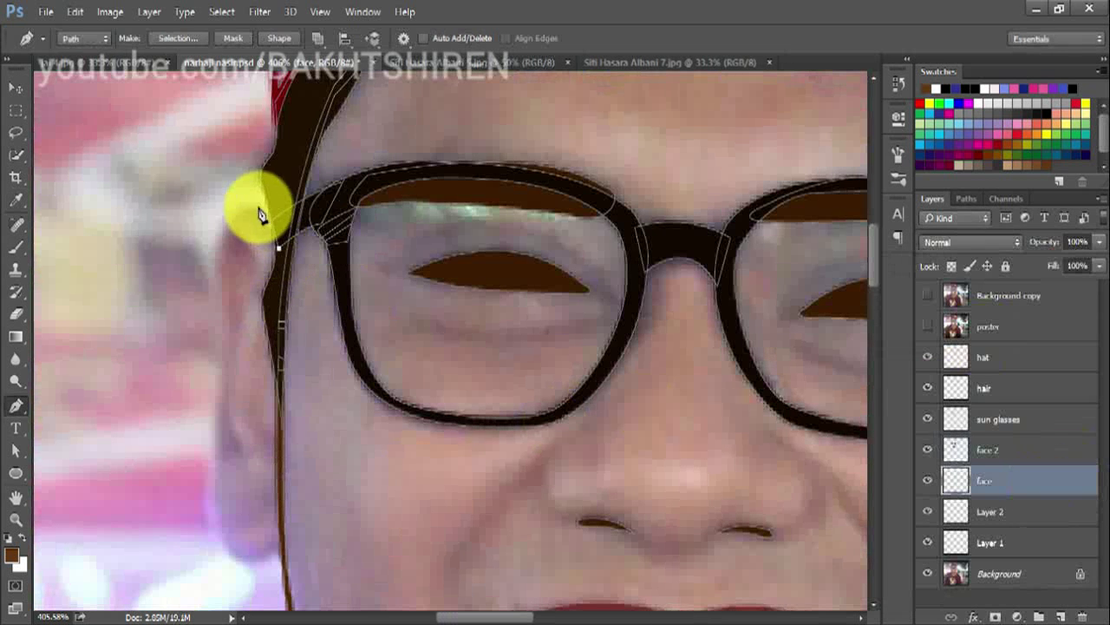
# Trace outline paths around the left and right ears.
pyautogui.click(211, 458)
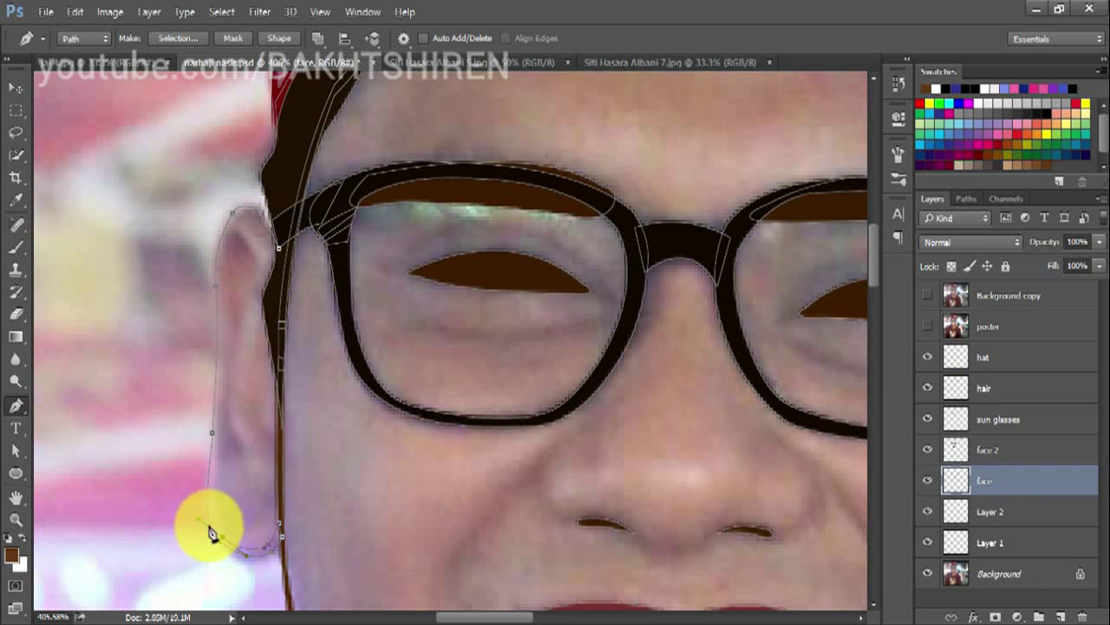
pyautogui.moveTo(210, 533); pyautogui.dragTo(210, 532)
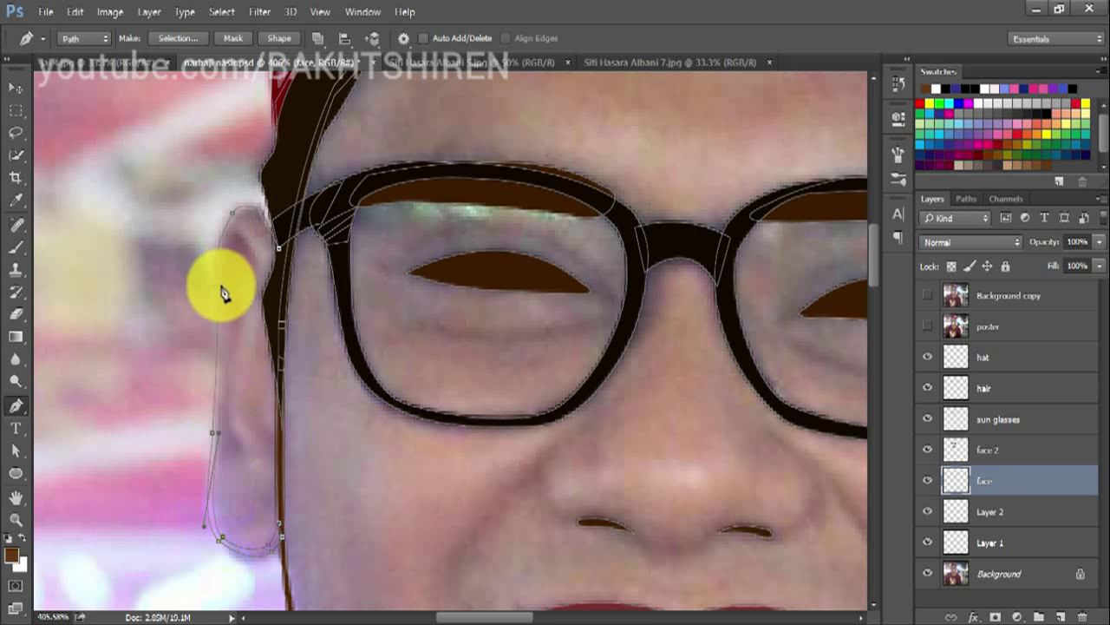
pyautogui.moveTo(242, 215); pyautogui.dragTo(276, 163)
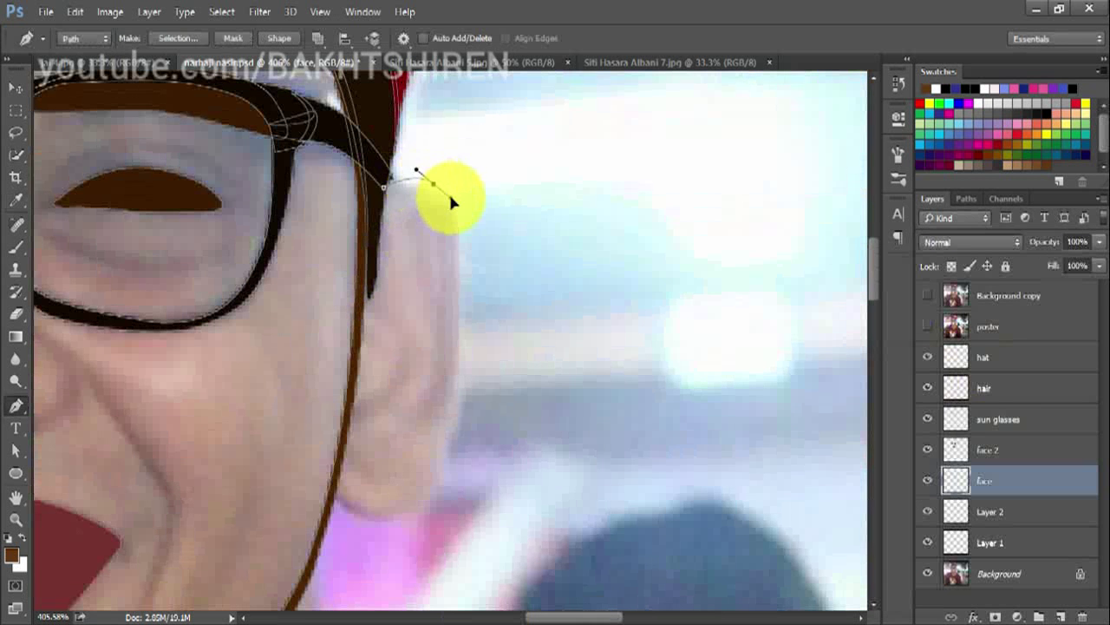
pyautogui.moveTo(451, 408); pyautogui.dragTo(437, 464)
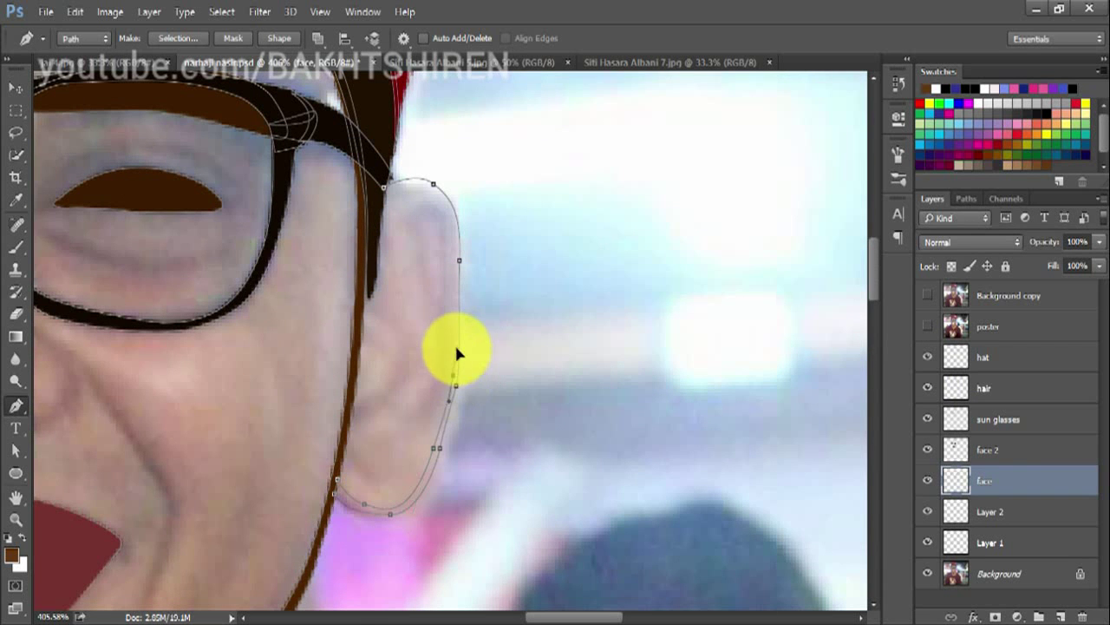
pyautogui.click(454, 383)
pyautogui.click(453, 260)
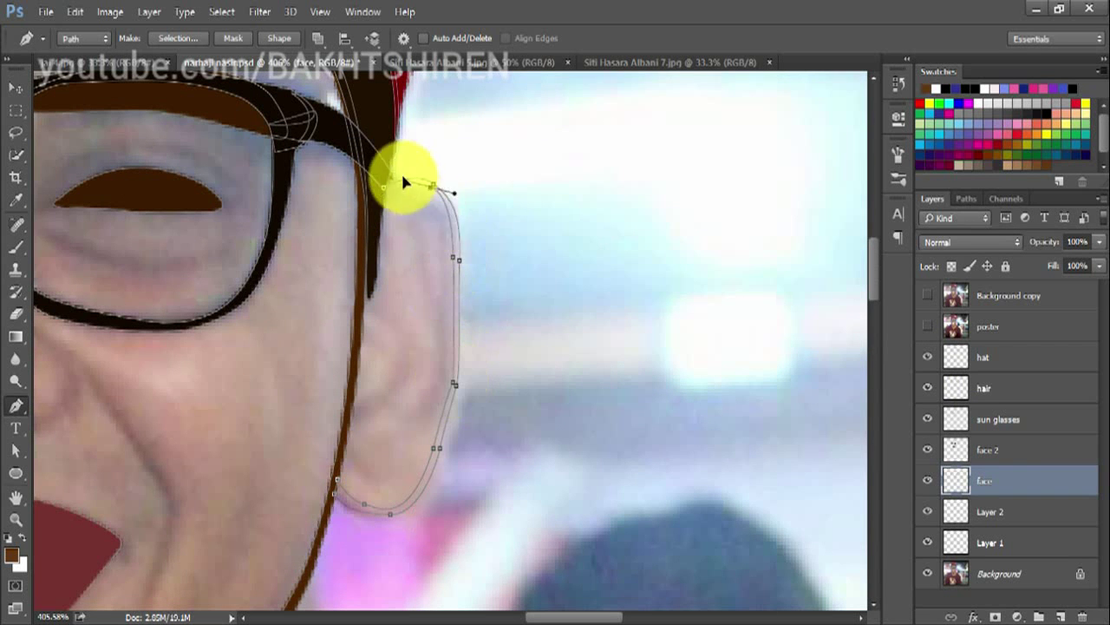
# Stroke the ear paths in brown and hide the photo to check the line art.
pyautogui.rightClick(374, 218)
pyautogui.click(531, 297)
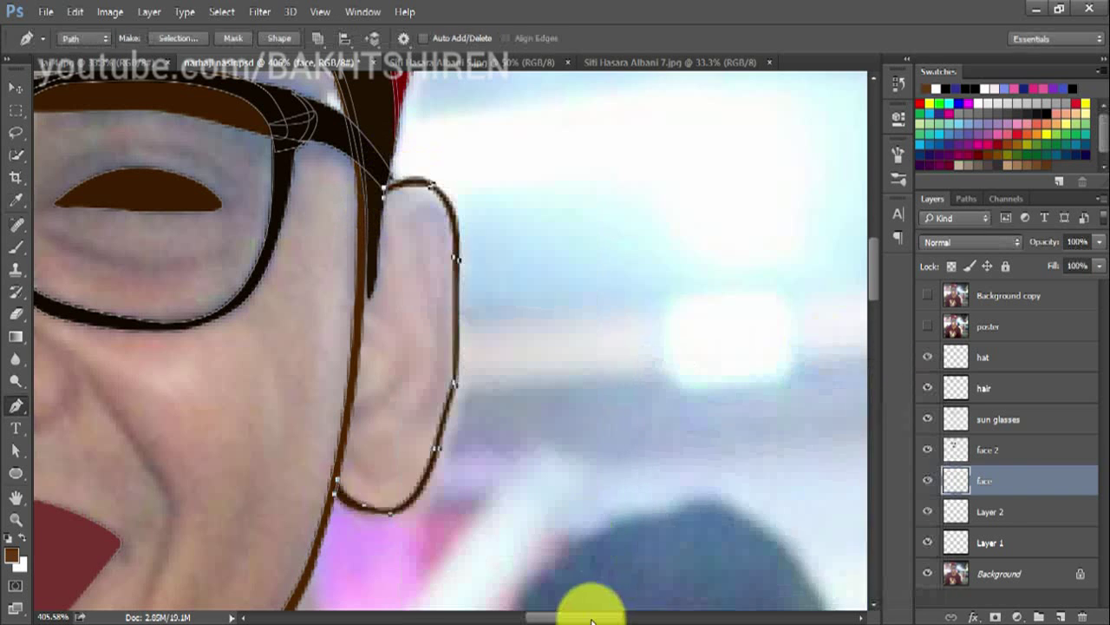
pyautogui.moveTo(595, 616); pyautogui.dragTo(530, 617)
pyautogui.click(619, 281)
pyautogui.click(704, 403)
pyautogui.click(927, 326)
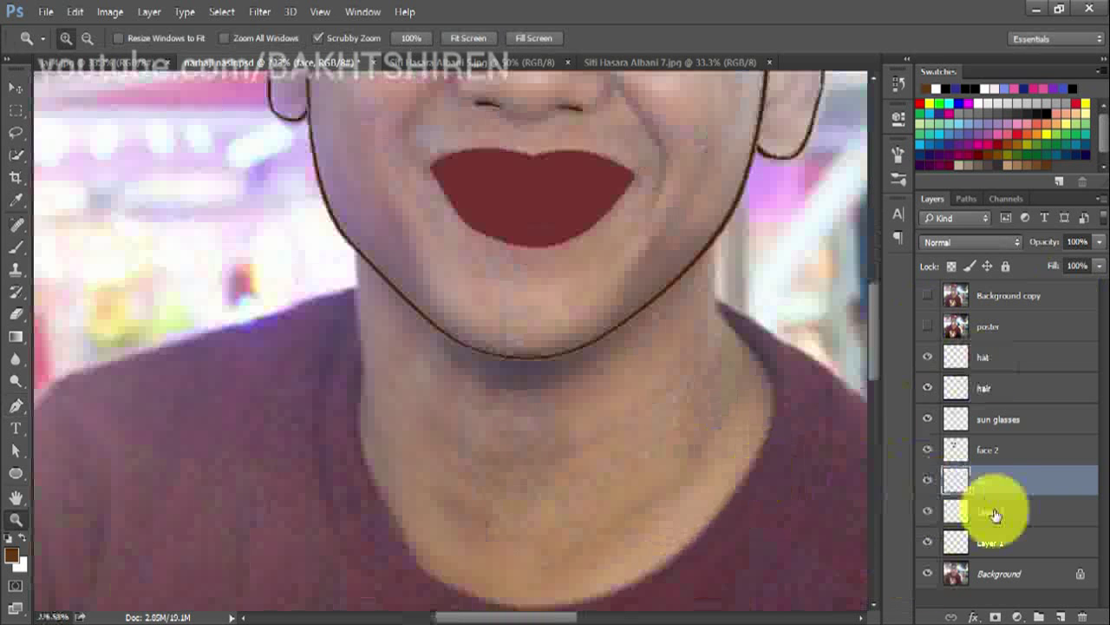
# Rename Layer 2 to 'neck' and Layer 1 to 'layer'.
pyautogui.doubleClick(990, 511)
pyautogui.write('neck')
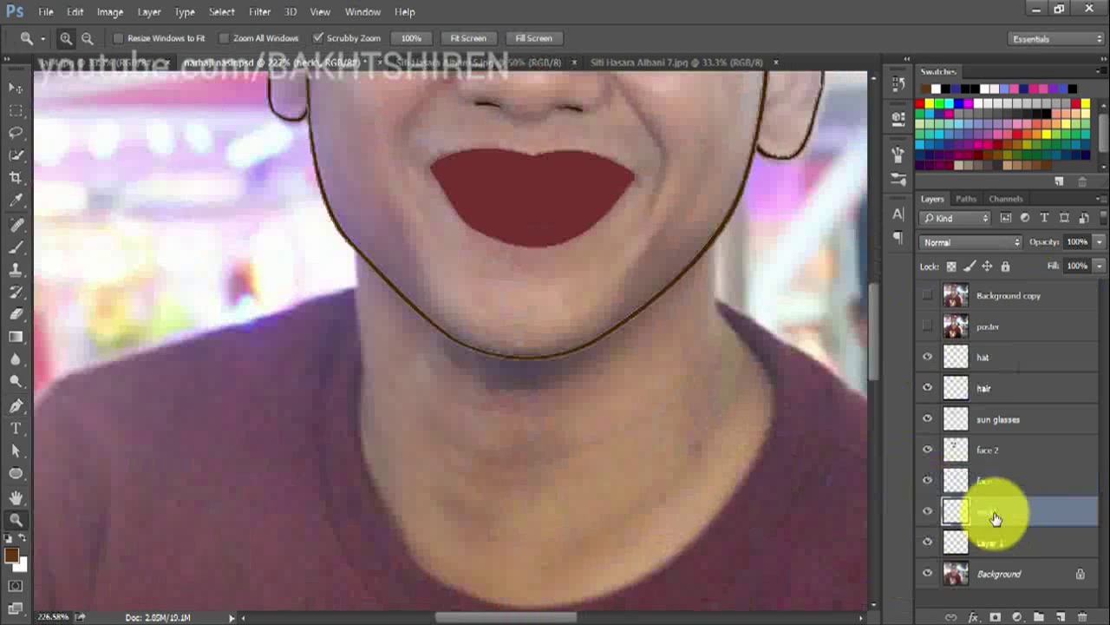
pyautogui.press('Return')
pyautogui.doubleClick(990, 543)
pyautogui.write('neck')
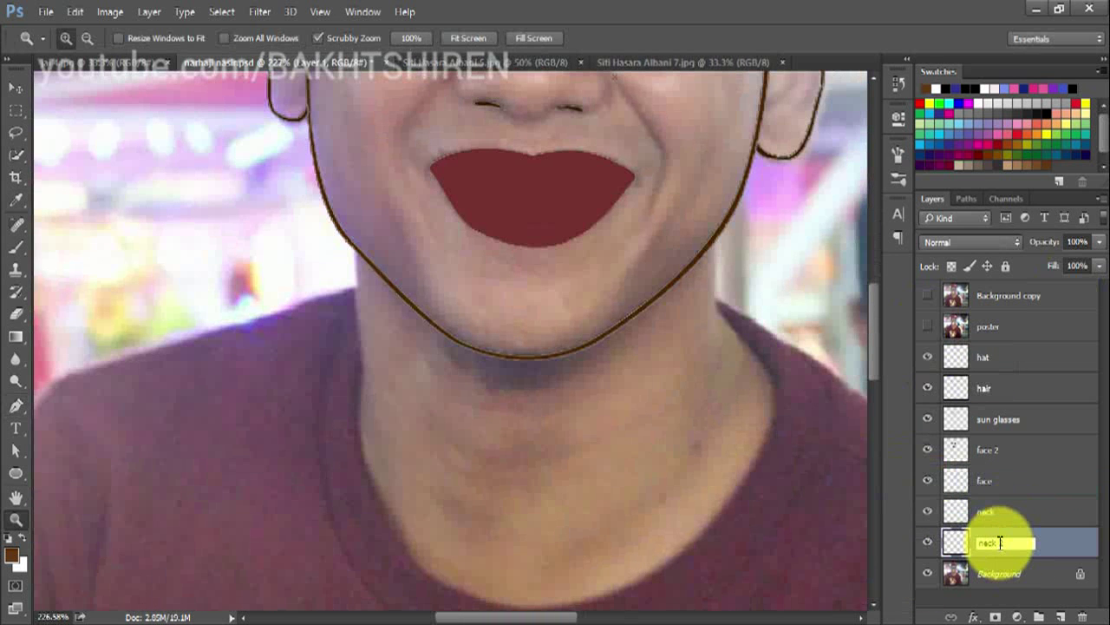
pyautogui.write('yer')
pyautogui.click(986, 511)
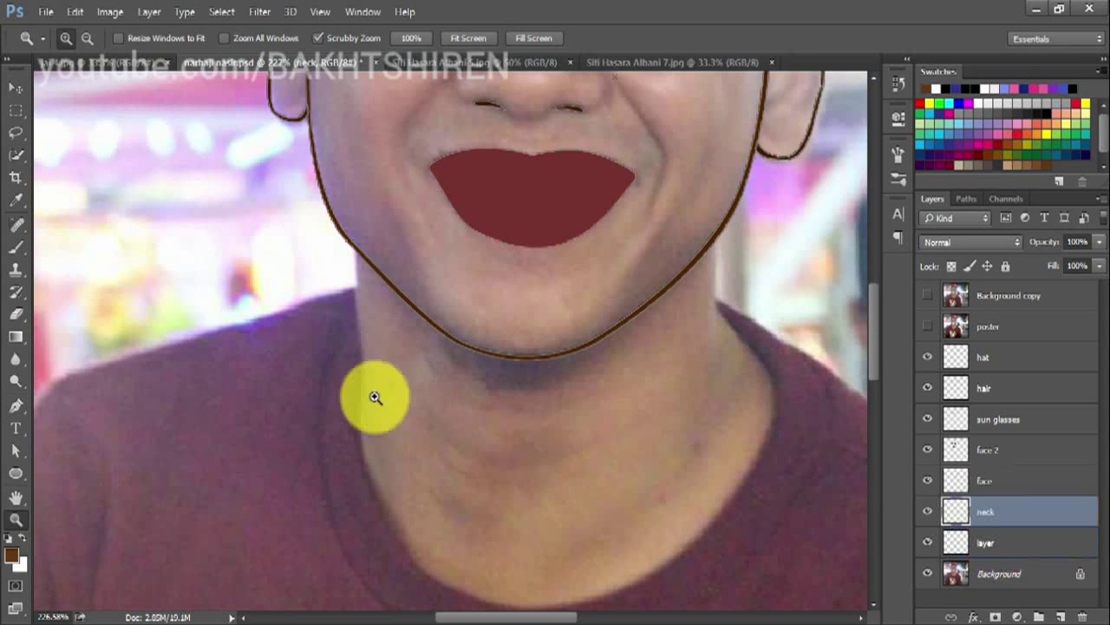
# On the neck layer, Pen-trace the neck's left edge, collar and right shoulder corner.
pyautogui.click(372, 391)
pyautogui.press('p')
pyautogui.click(355, 233)
pyautogui.click(355, 446)
pyautogui.click(363, 508)
pyautogui.scroll(-5, 391, 452)
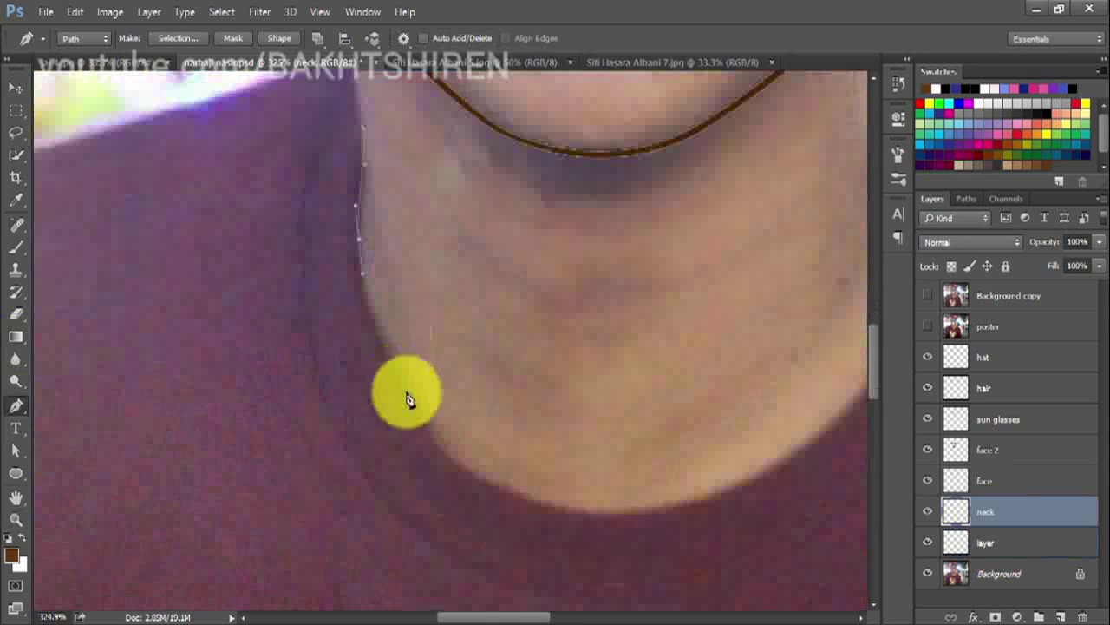
pyautogui.click(742, 477)
pyautogui.hscroll(8, 555, 440)
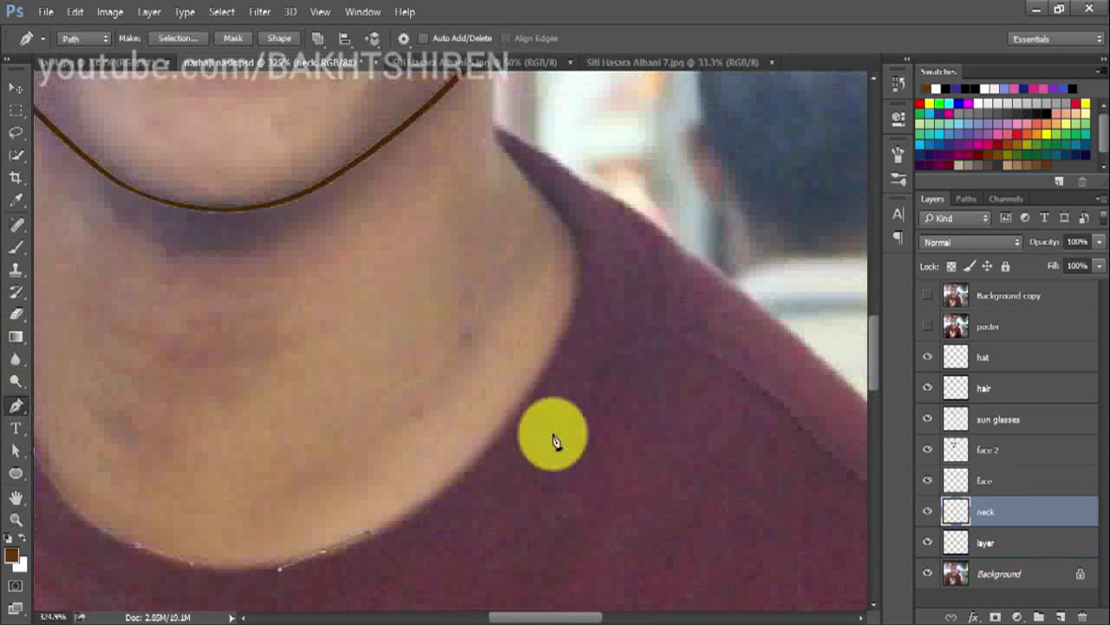
pyautogui.scroll(2, 573, 342)
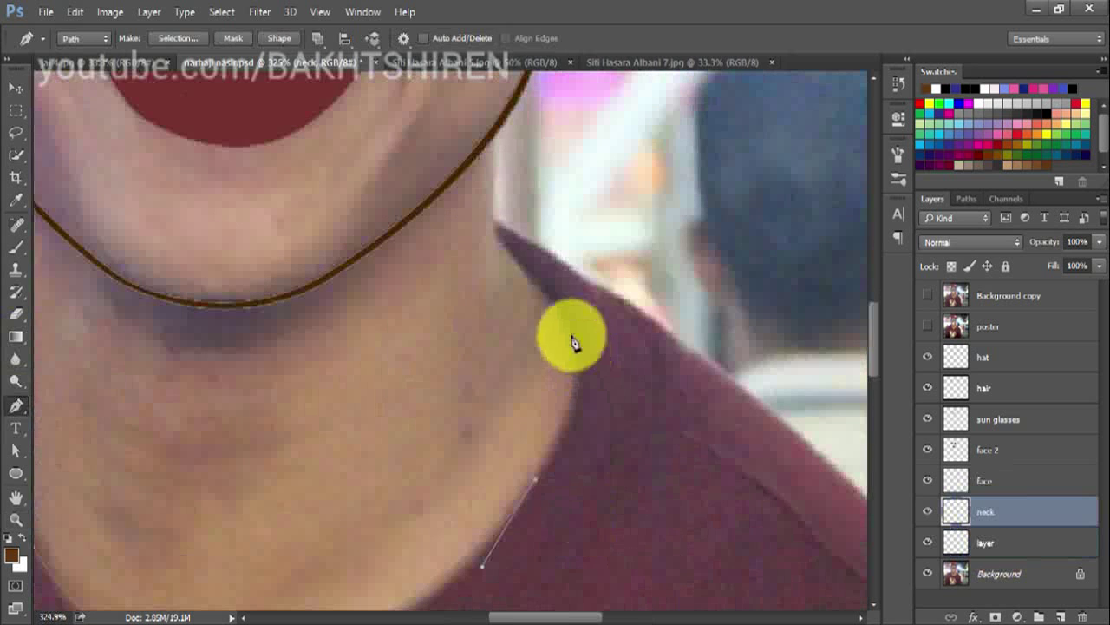
pyautogui.click(495, 232)
pyautogui.scroll(1, 496, 196)
pyautogui.click(496, 186)
# Curve the neck path along its right edge and adjust the collar anchor.
pyautogui.scroll(-1, 501, 217)
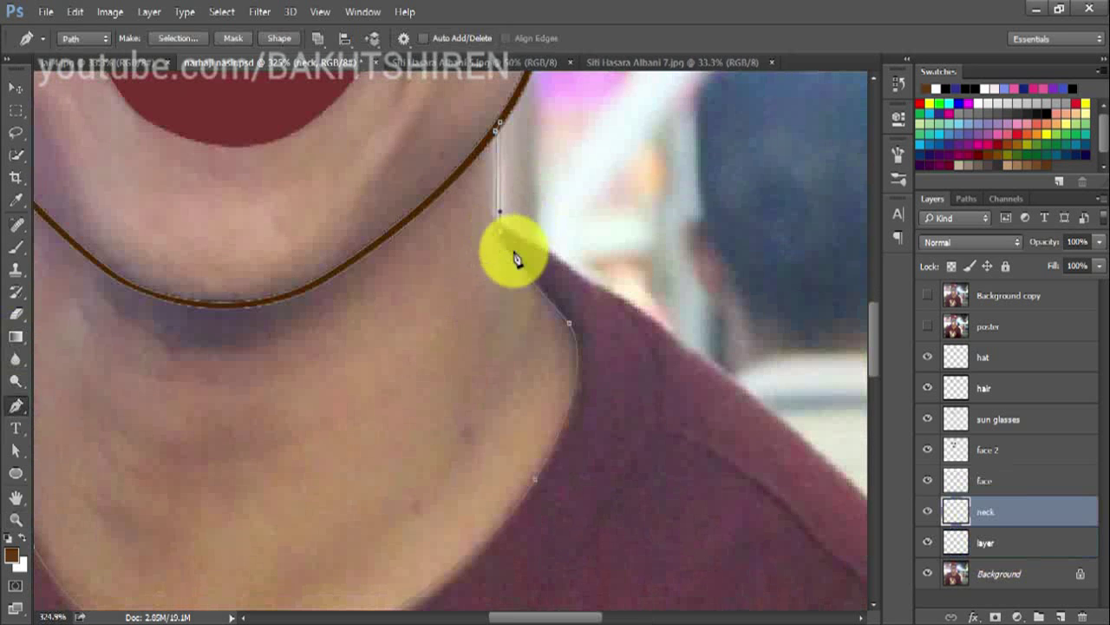
pyautogui.scroll(-1, 517, 258)
pyautogui.scroll(-1, 555, 347)
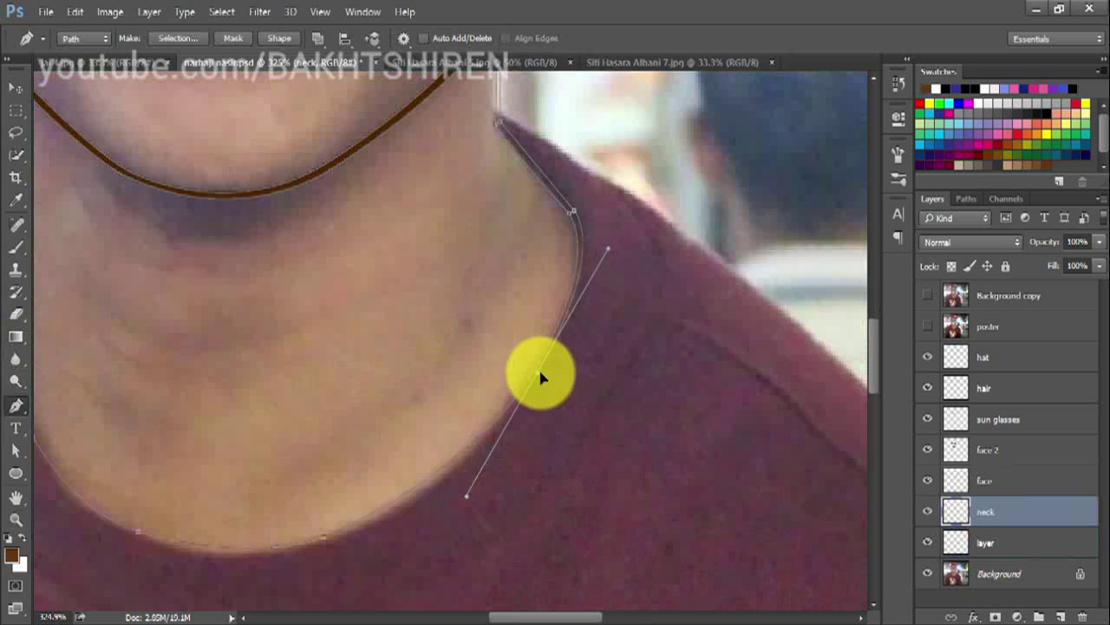
pyautogui.moveTo(540, 375); pyautogui.dragTo(539, 373)
pyautogui.scroll(-1, 339, 492)
pyautogui.moveTo(547, 616); pyautogui.dragTo(482, 617)
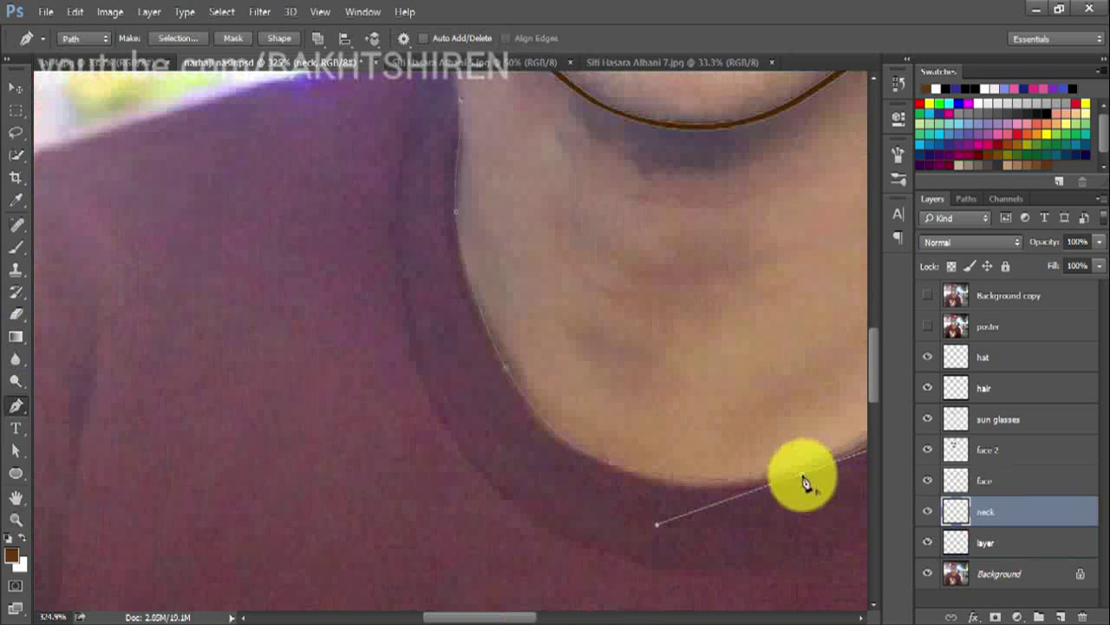
pyautogui.moveTo(609, 471); pyautogui.dragTo(519, 451)
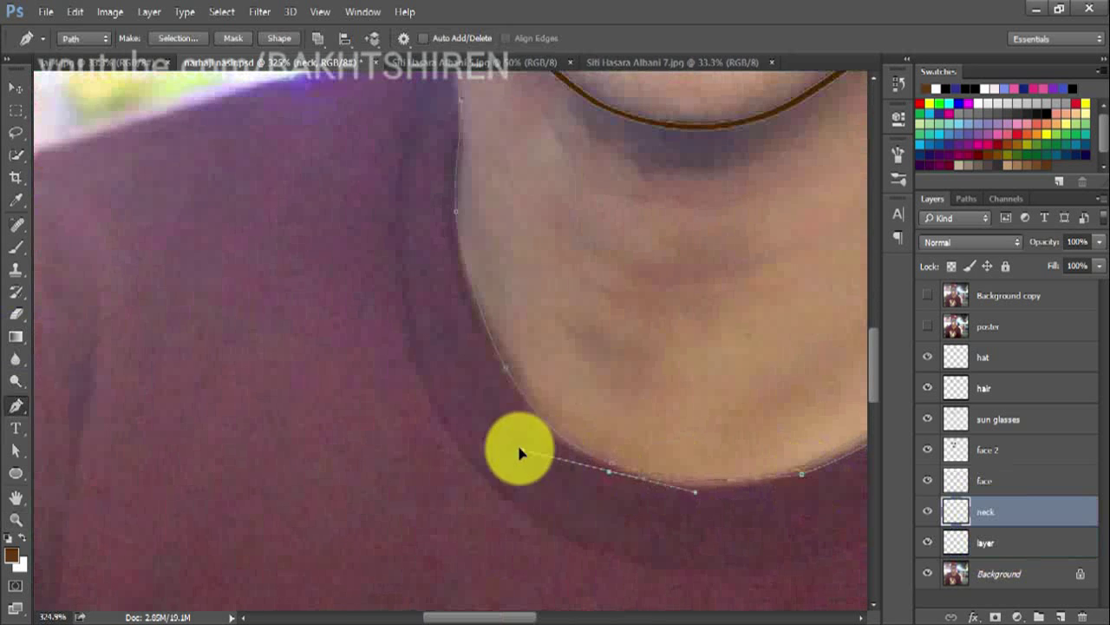
pyautogui.keyDown('ctrl'); pyautogui.click(506, 366); pyautogui.keyUp('ctrl')
pyautogui.scroll(1, 449, 256)
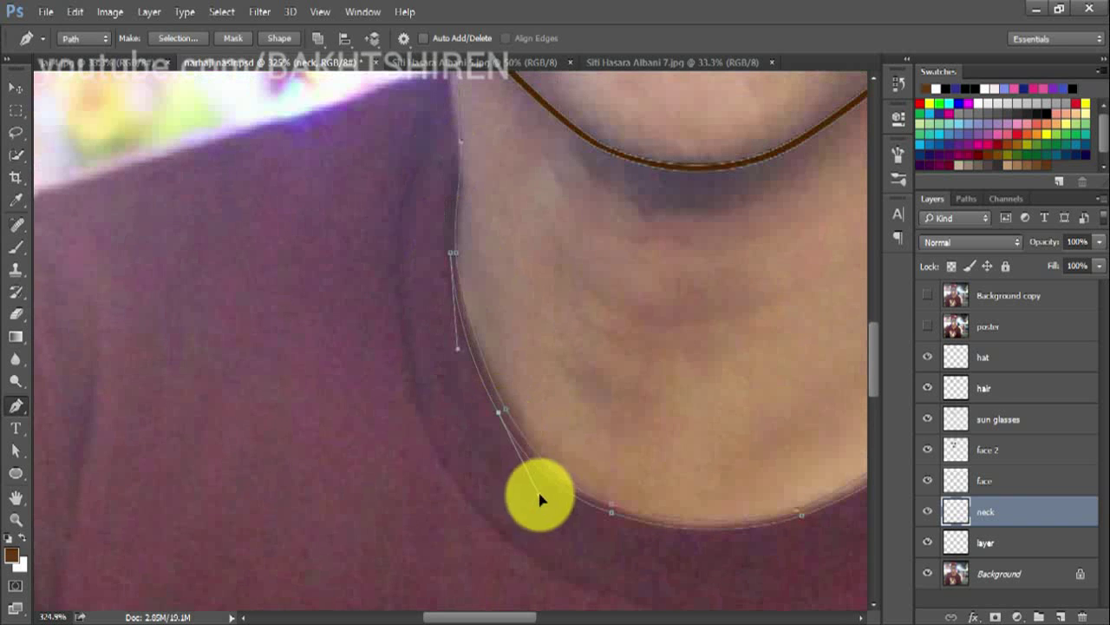
pyautogui.scroll(1, 454, 234)
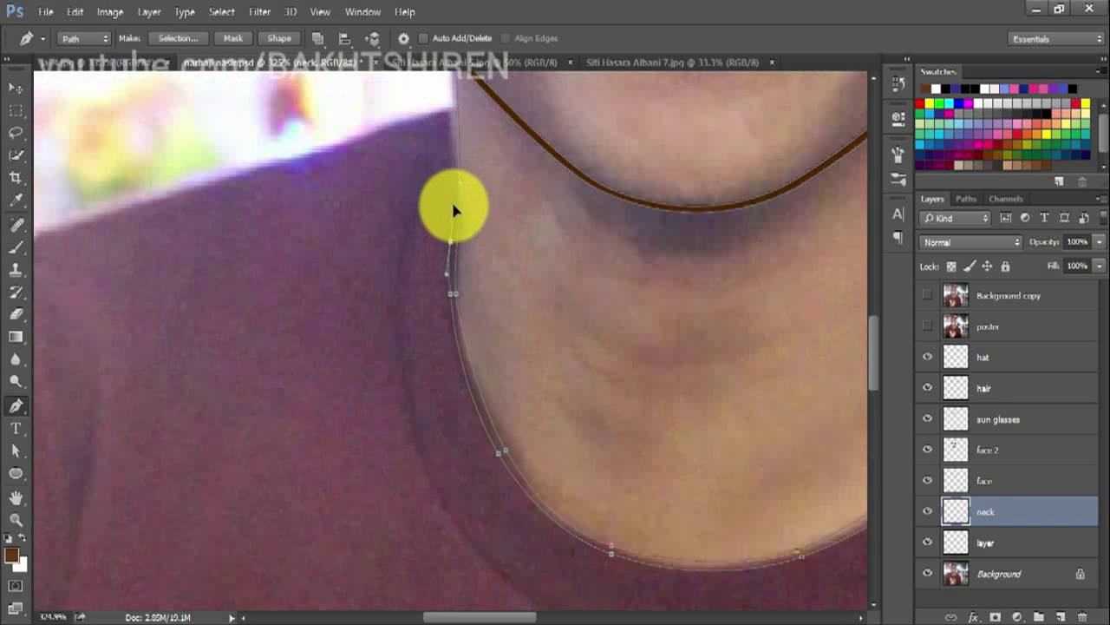
pyautogui.scroll(3, 450, 149)
pyautogui.moveTo(451, 165); pyautogui.dragTo(453, 132)
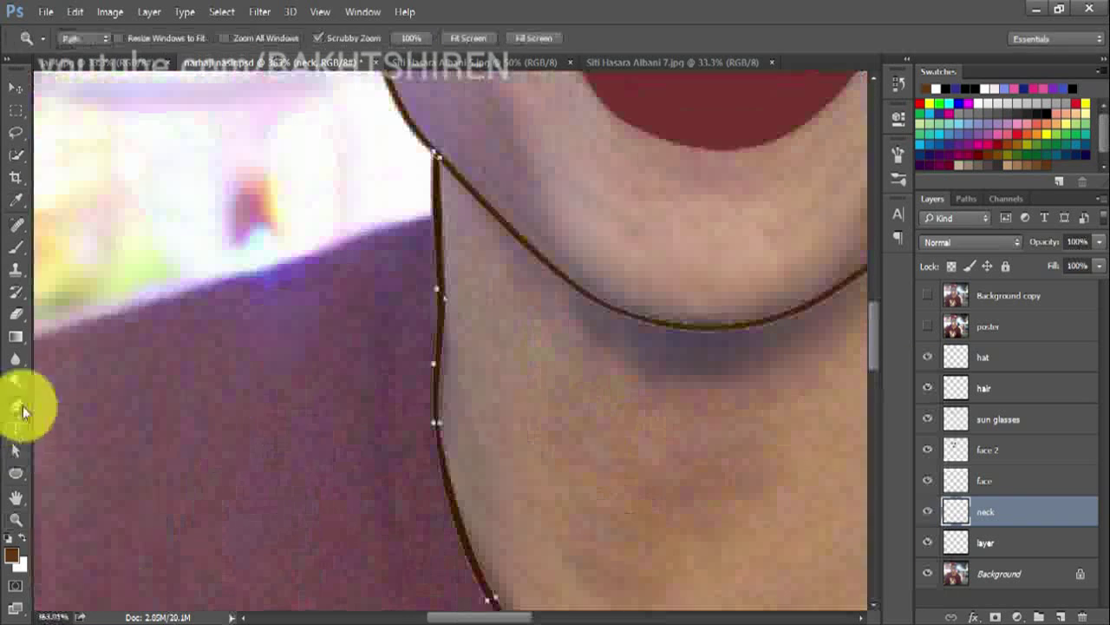
# Name the layer below neck 'tshirt' and zoom out to see the whole image.
pyautogui.click(23, 411)
pyautogui.doubleClick(992, 543)
pyautogui.write('tshirt')
pyautogui.press('Return')
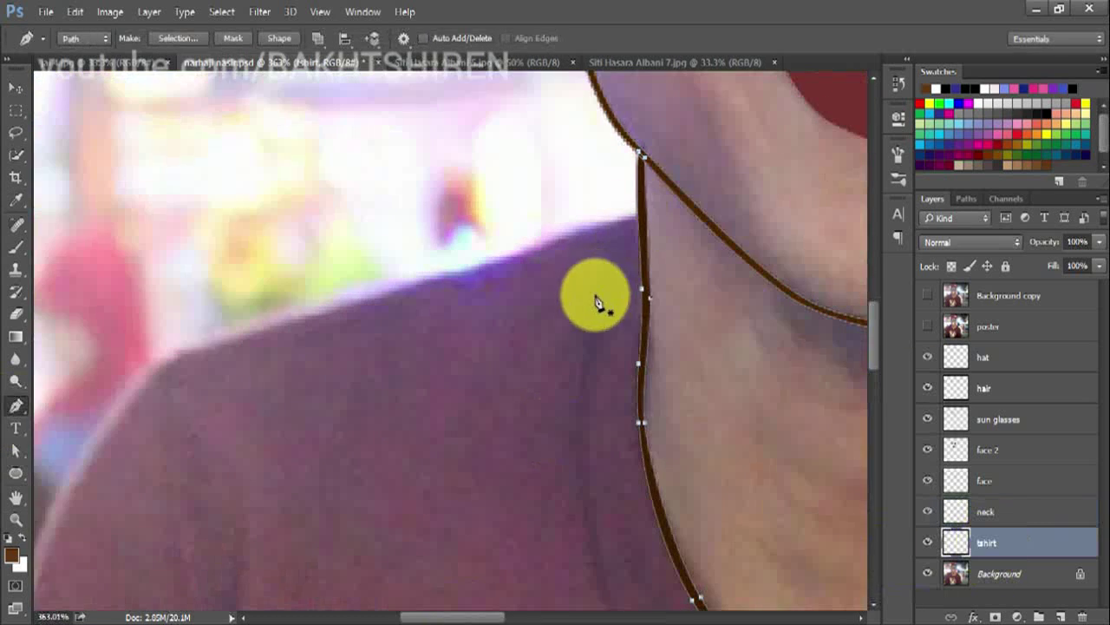
pyautogui.press('z')
pyautogui.moveTo(595, 302)
pyautogui.mouseDown()
pyautogui.moveTo(354, 354)
pyautogui.moveTo(657, 217)
pyautogui.mouseUp()
pyautogui.press('p')
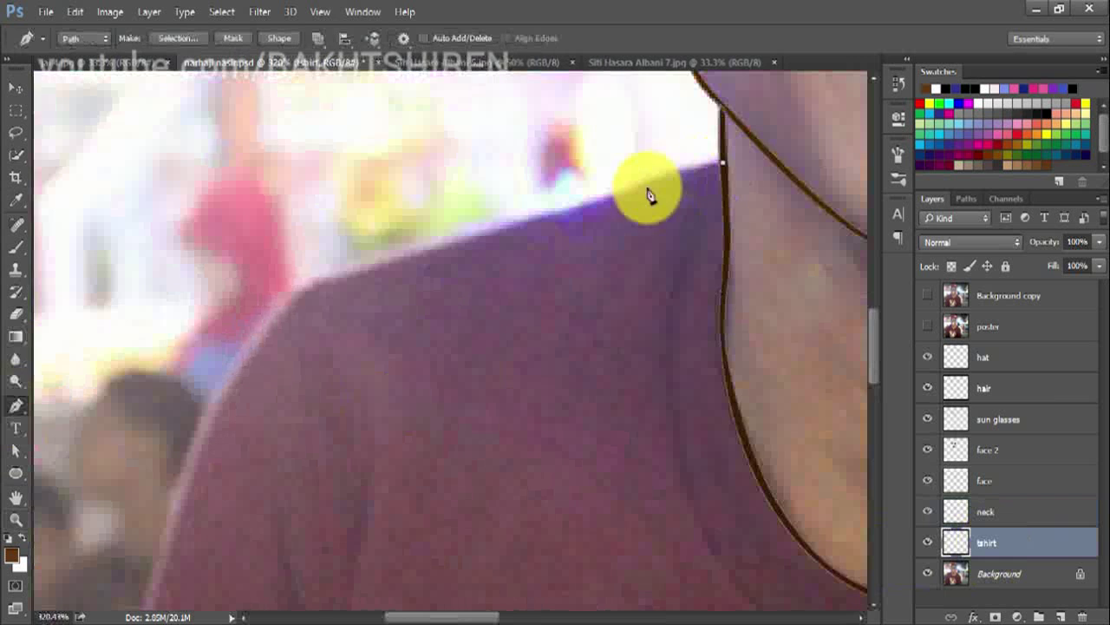
# Trace the shirt's left shoulder and side down to a curved bottom corner.
pyautogui.scroll(-3, 264, 332)
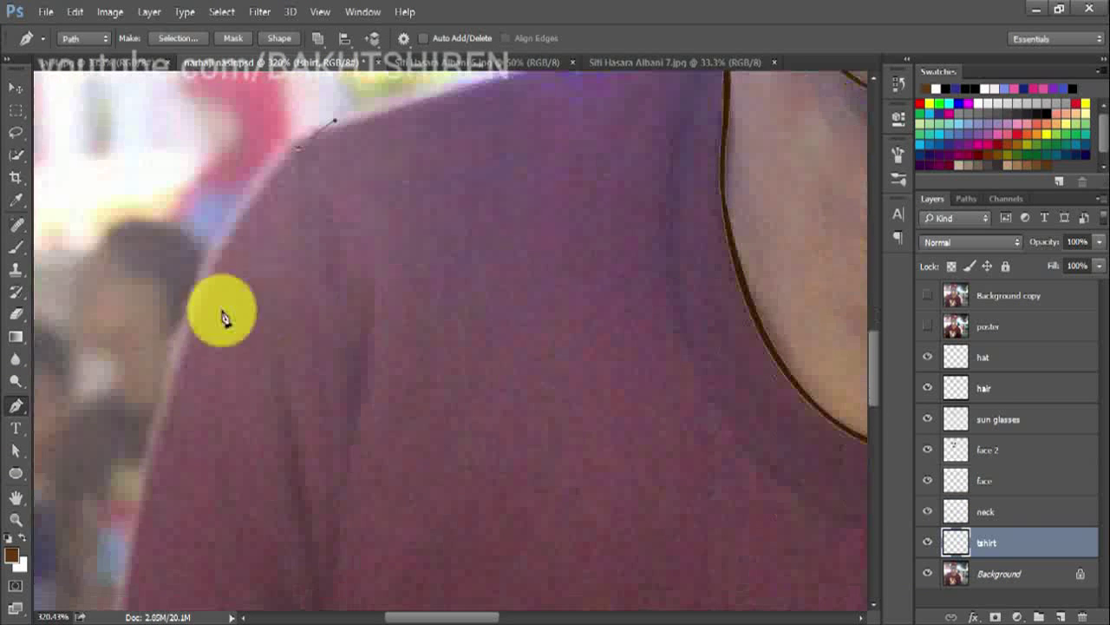
pyautogui.scroll(-3, 156, 391)
pyautogui.scroll(-3, 96, 447)
pyautogui.click(74, 459)
pyautogui.scroll(-4, 69, 399)
pyautogui.click(61, 339)
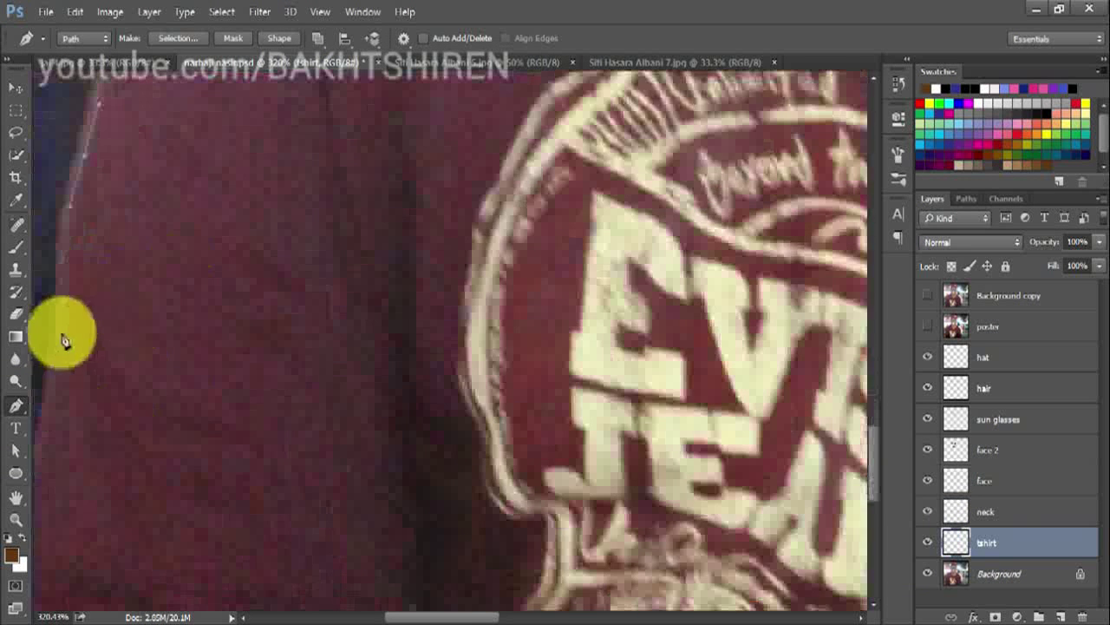
pyautogui.hscroll(-3, 173, 321)
pyautogui.scroll(-5, 116, 451)
pyautogui.scroll(-2, 141, 260)
pyautogui.click(139, 241)
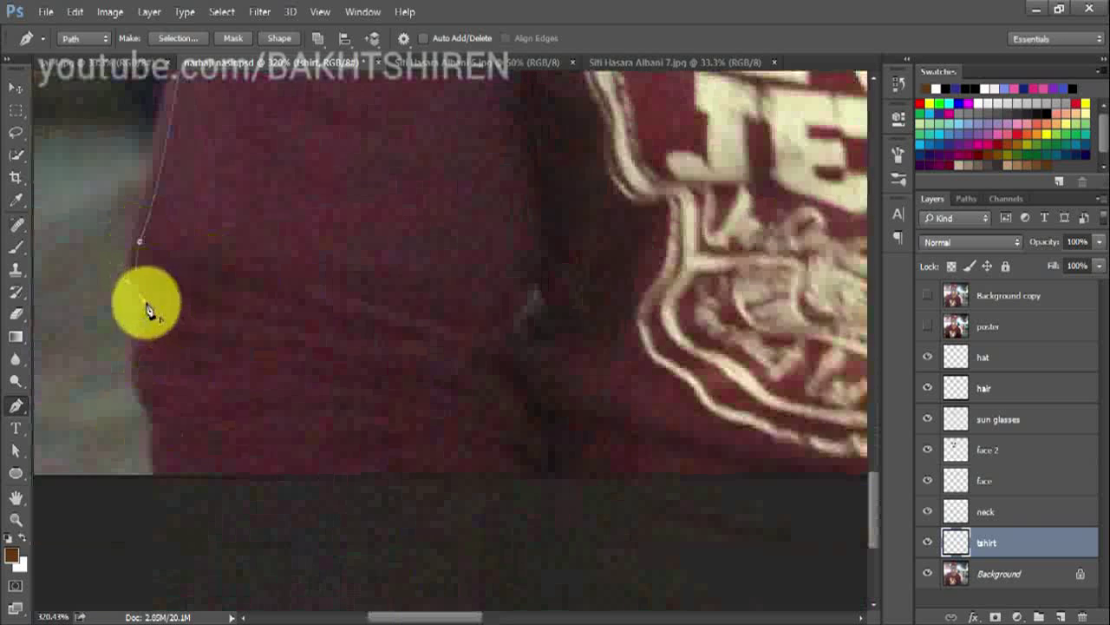
pyautogui.click(144, 301)
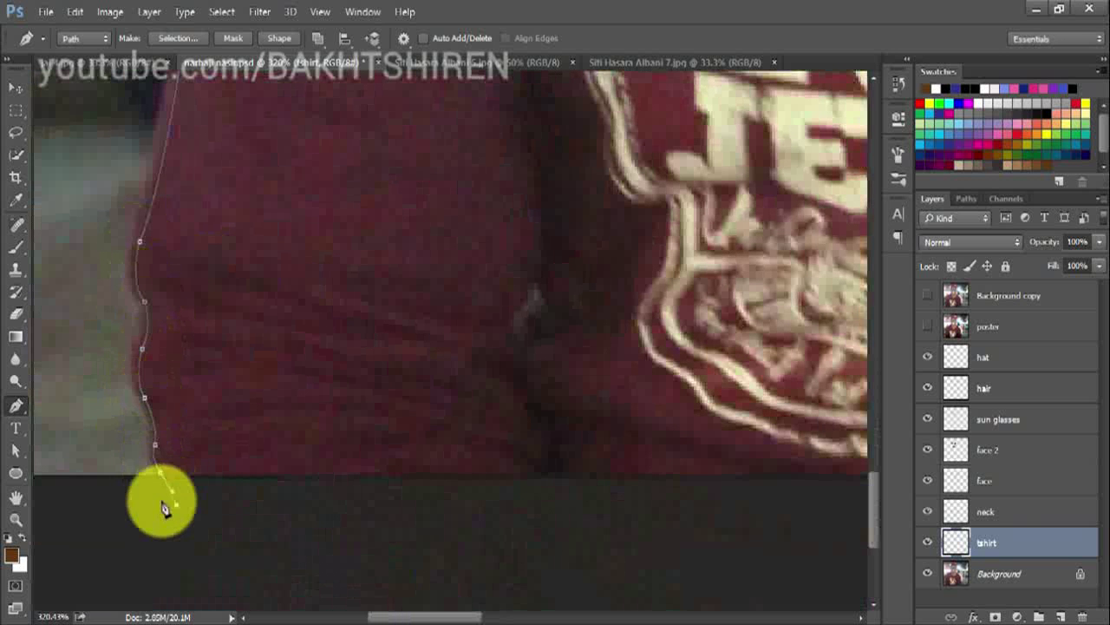
pyautogui.moveTo(165, 507); pyautogui.dragTo(173, 504)
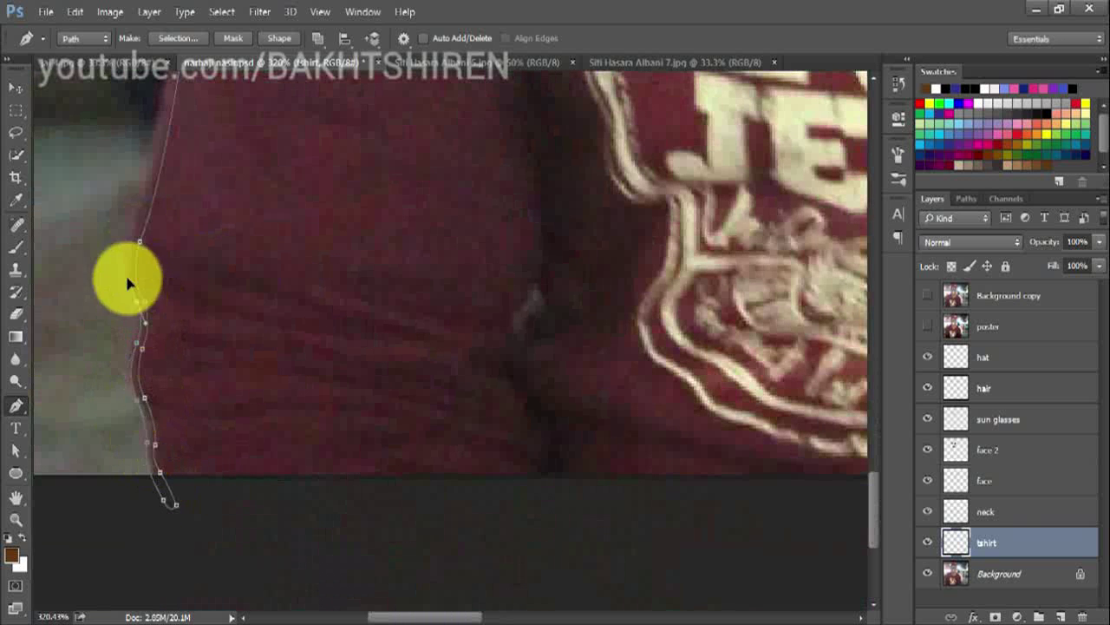
# Undo the misplaced segment and fill the shoulder outline subpath dark brown.
pyautogui.scroll(2, 130, 303)
pyautogui.scroll(3, 139, 347)
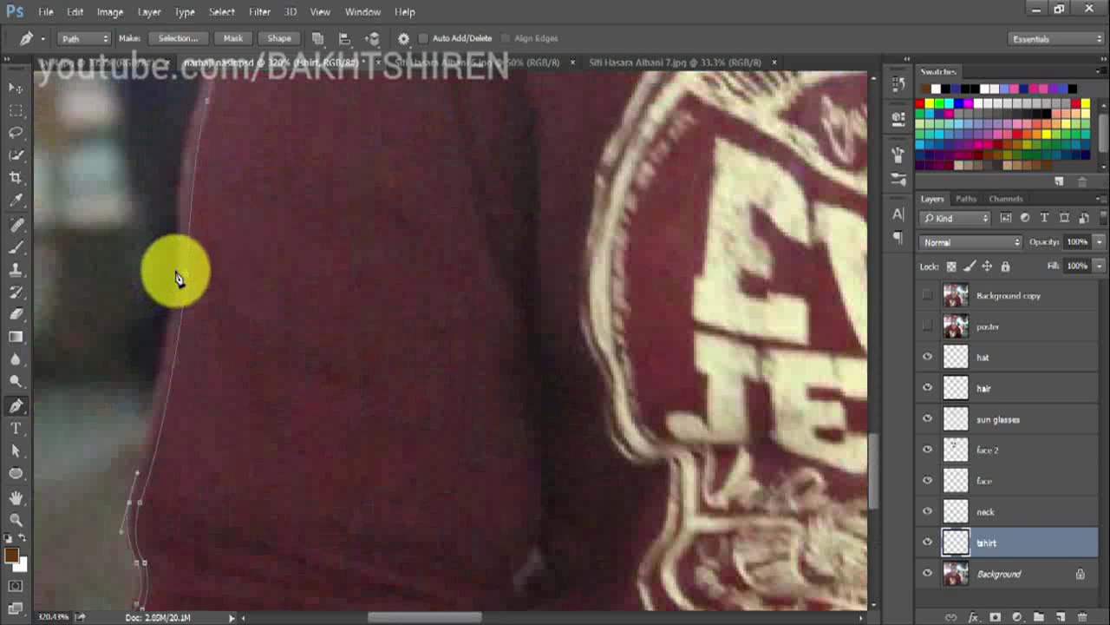
pyautogui.scroll(2, 196, 306)
pyautogui.scroll(4, 249, 319)
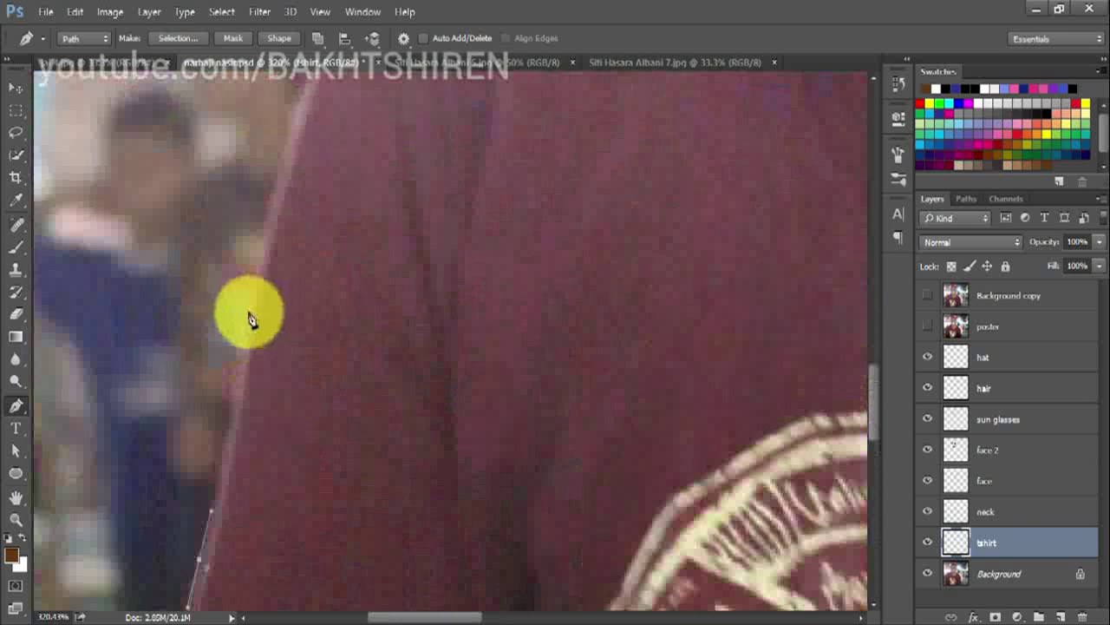
pyautogui.scroll(4, 260, 259)
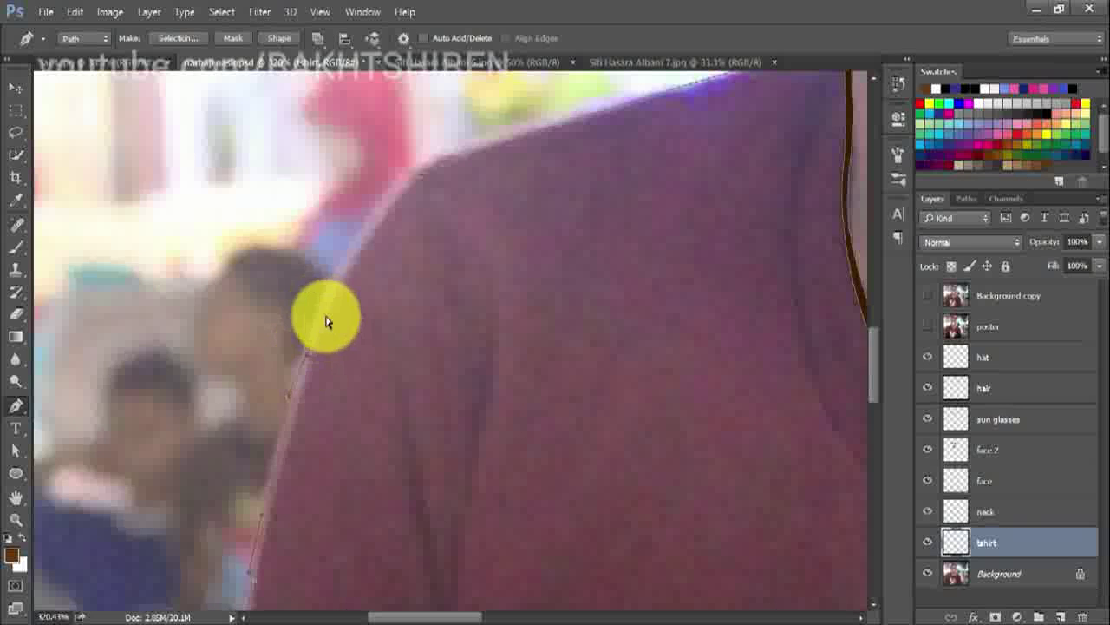
pyautogui.scroll(3, 399, 235)
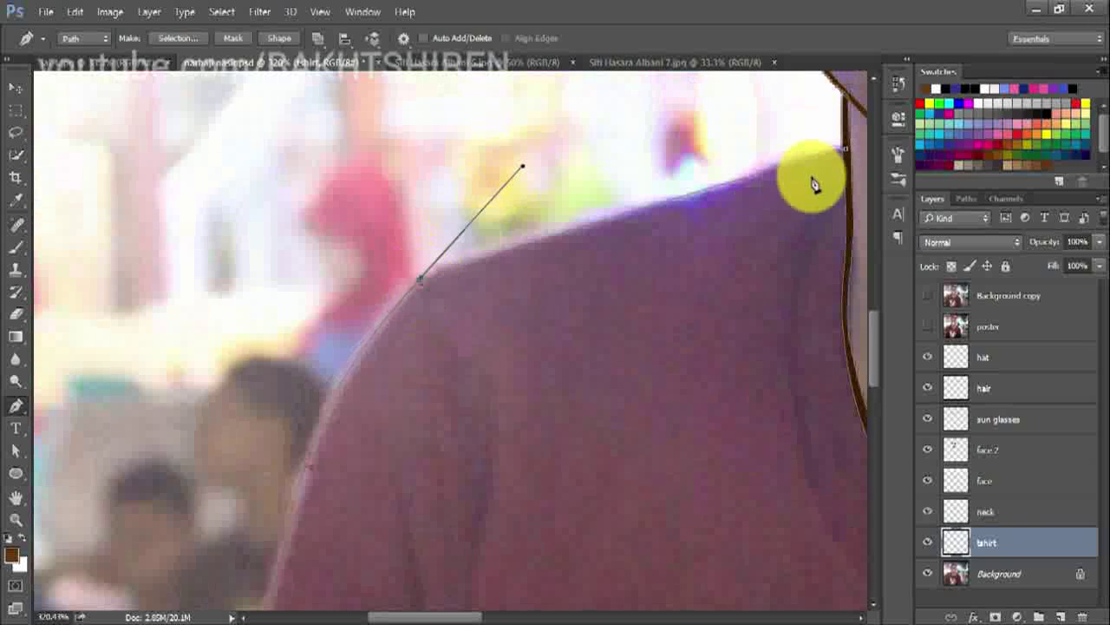
pyautogui.hotkey('ctrl', 'z')
pyautogui.hscroll(3, 853, 113)
pyautogui.hscroll(3, 855, 87)
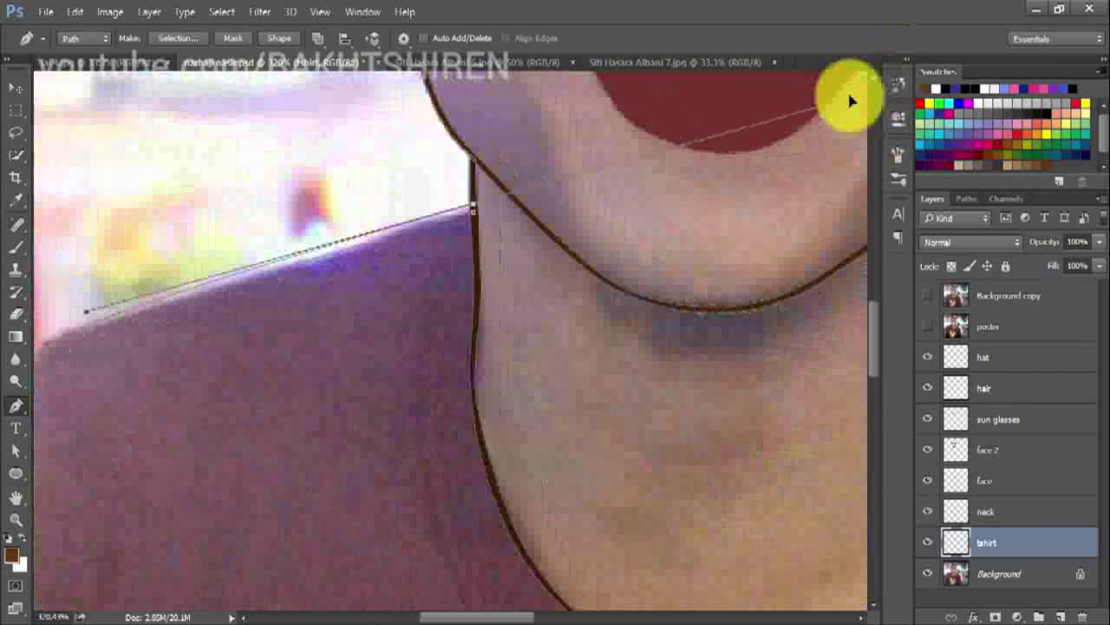
pyautogui.rightClick(469, 206)
pyautogui.click(521, 299)
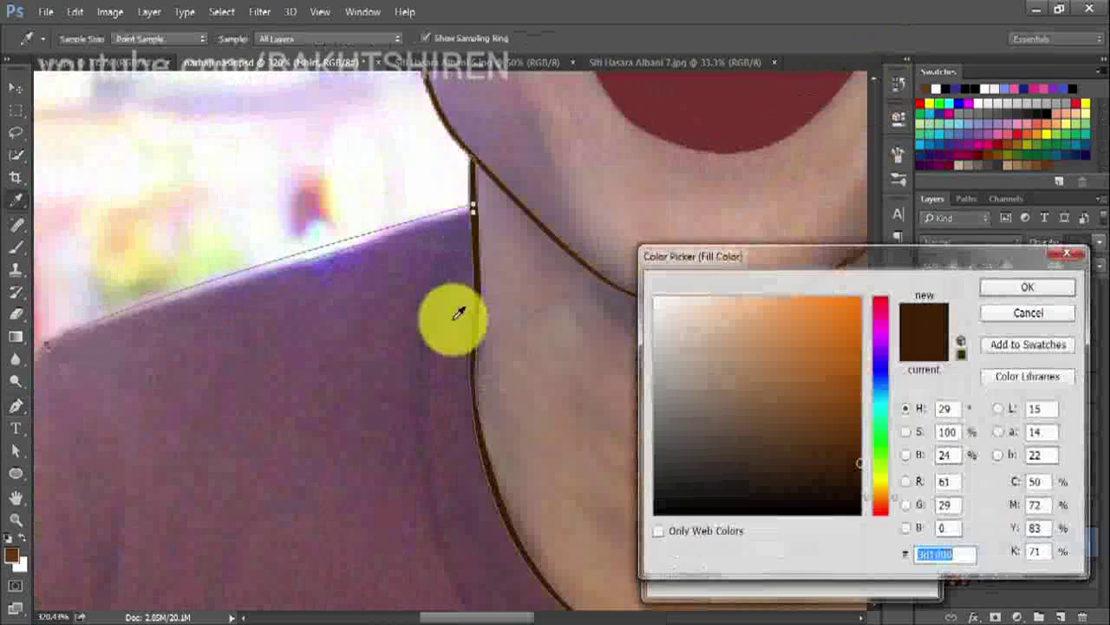
pyautogui.click(907, 391)
pyautogui.moveTo(485, 616); pyautogui.dragTo(626, 617)
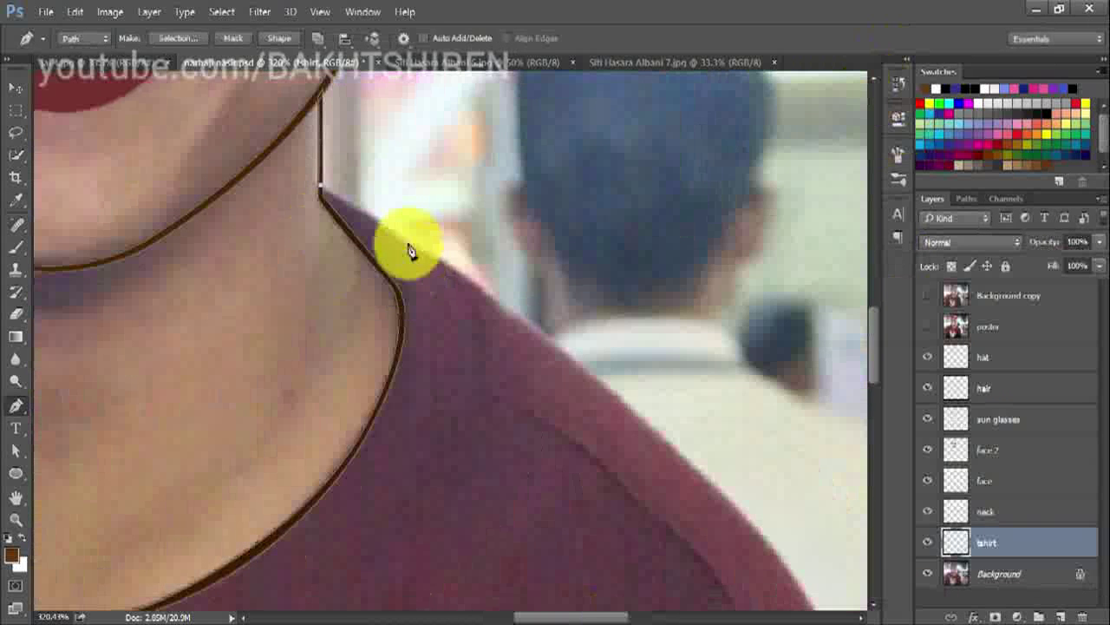
# Pen-trace the shirt's right side and sleeve edge up toward the shoulder.
pyautogui.scroll(-2, 769, 476)
pyautogui.moveTo(758, 447); pyautogui.dragTo(819, 520)
pyautogui.scroll(-2, 849, 588)
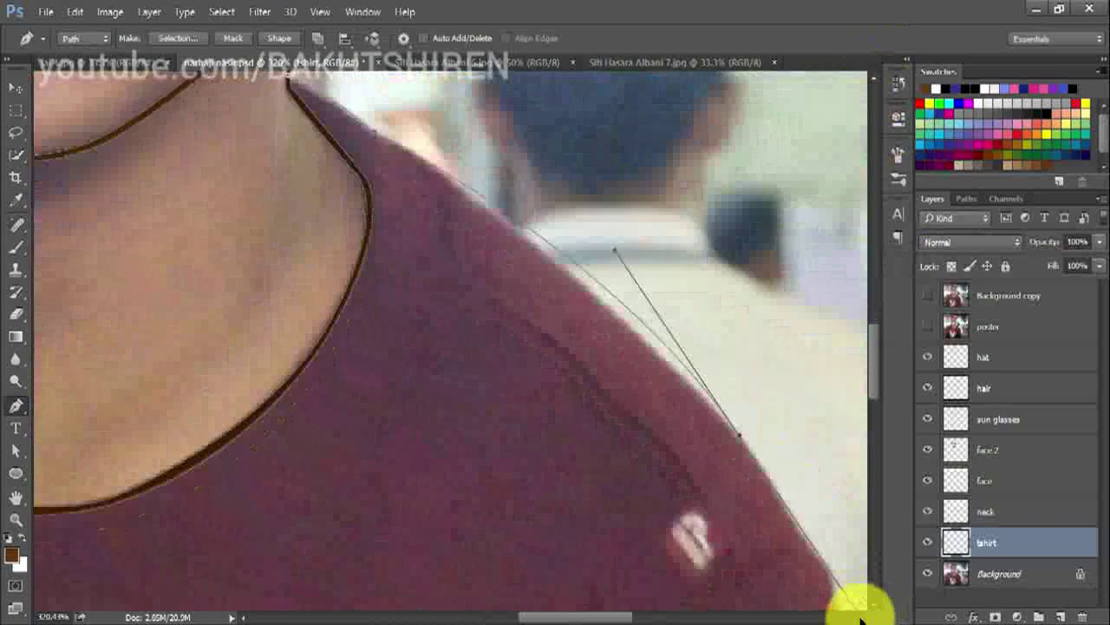
pyautogui.hscroll(5, 471, 384)
pyautogui.scroll(-3, 421, 355)
pyautogui.scroll(-3, 454, 404)
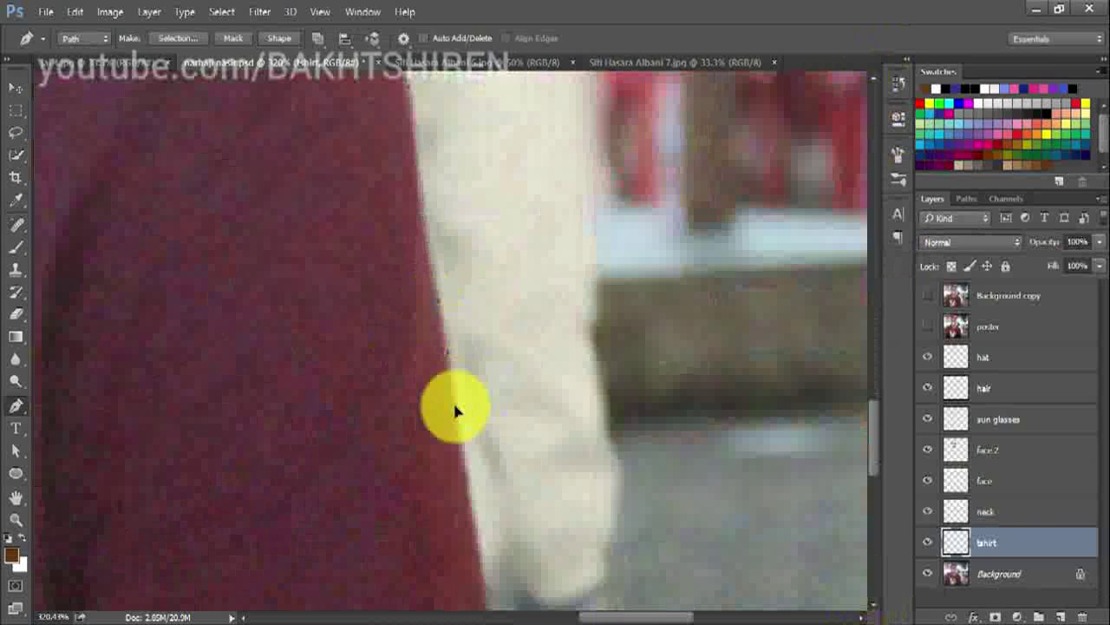
pyautogui.scroll(-3, 491, 356)
pyautogui.scroll(1, 492, 364)
pyautogui.scroll(-3, 503, 434)
pyautogui.moveTo(508, 454); pyautogui.dragTo(495, 286)
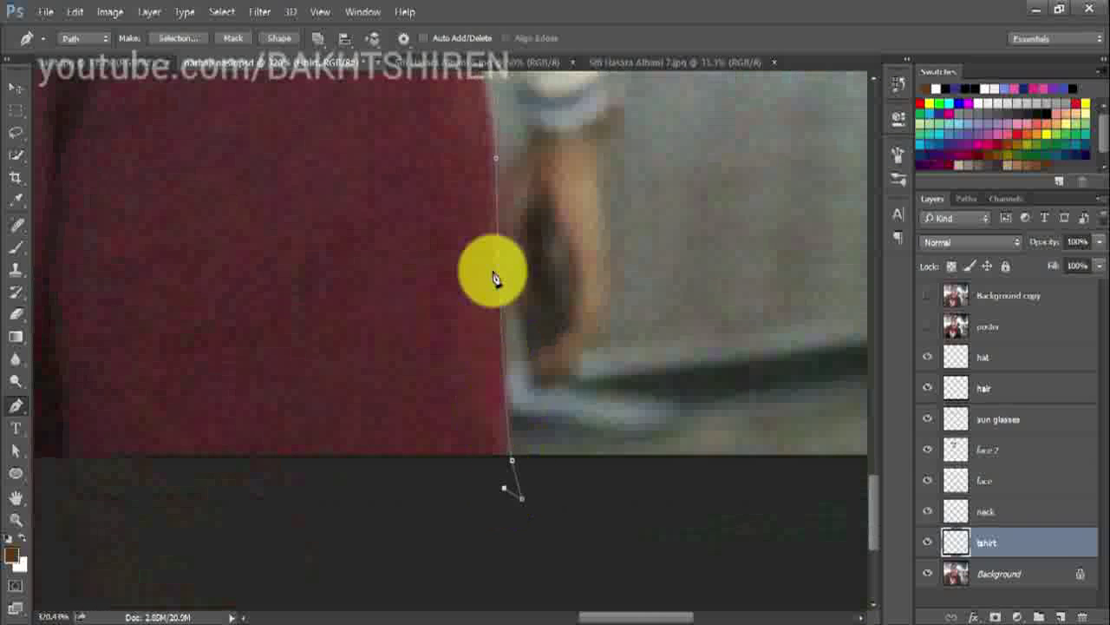
pyautogui.scroll(3, 495, 273)
pyautogui.scroll(2, 515, 412)
# Add a curved anchor on the shirt's right edge and reshape the neck-to-shoulder curve.
pyautogui.moveTo(453, 256); pyautogui.dragTo(422, 99)
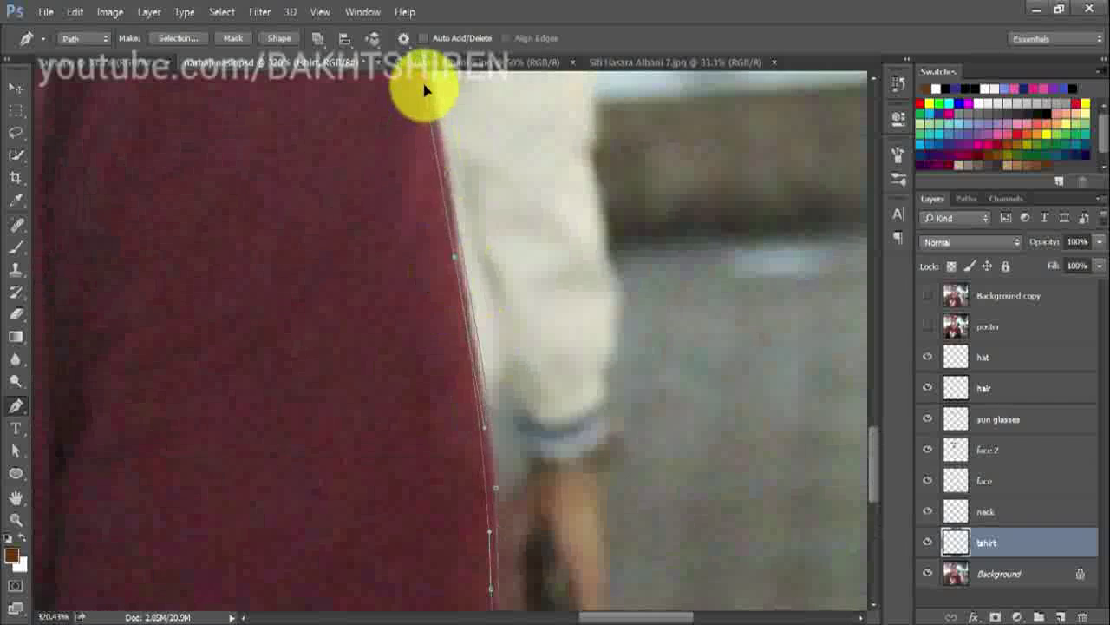
pyautogui.scroll(5, 387, 251)
pyautogui.scroll(3, 388, 243)
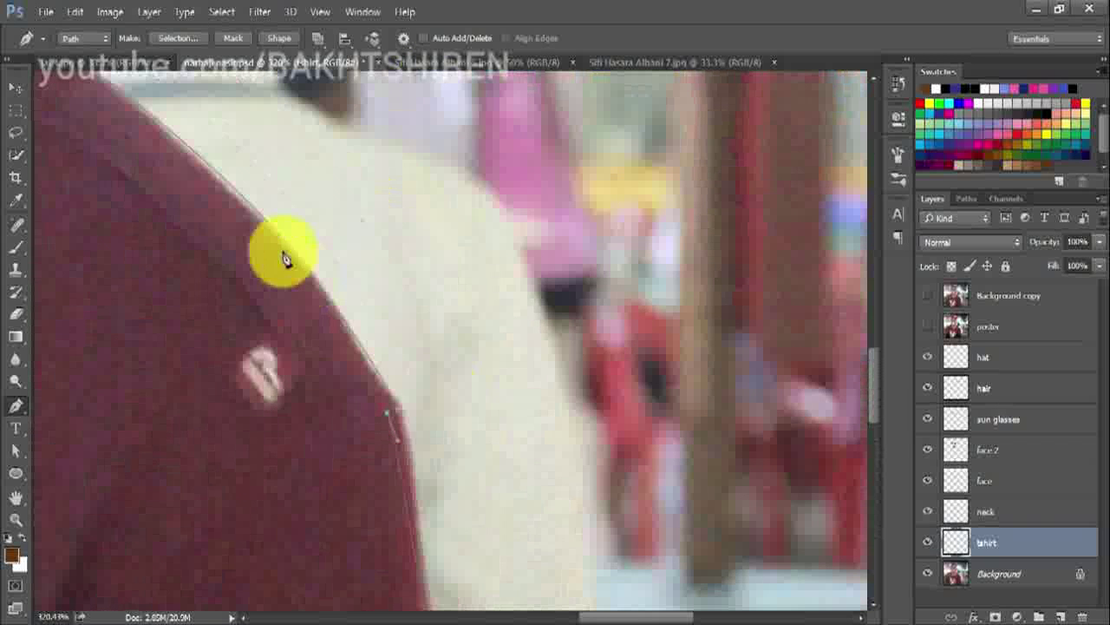
pyautogui.moveTo(603, 618); pyautogui.dragTo(563, 618)
pyautogui.scroll(3, 248, 218)
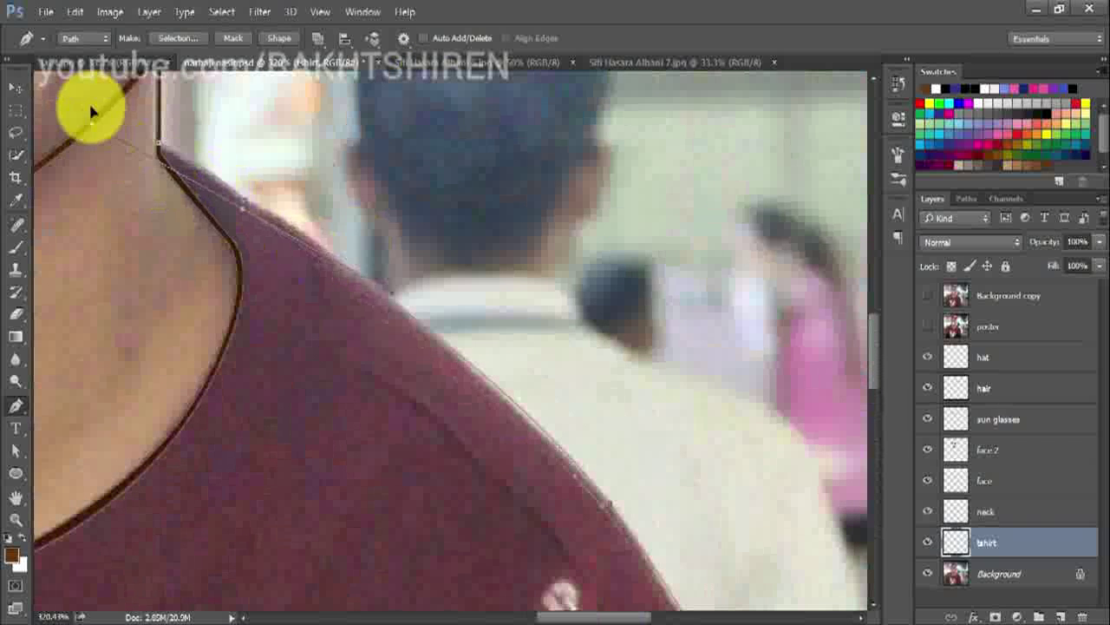
pyautogui.moveTo(244, 219); pyautogui.dragTo(161, 156)
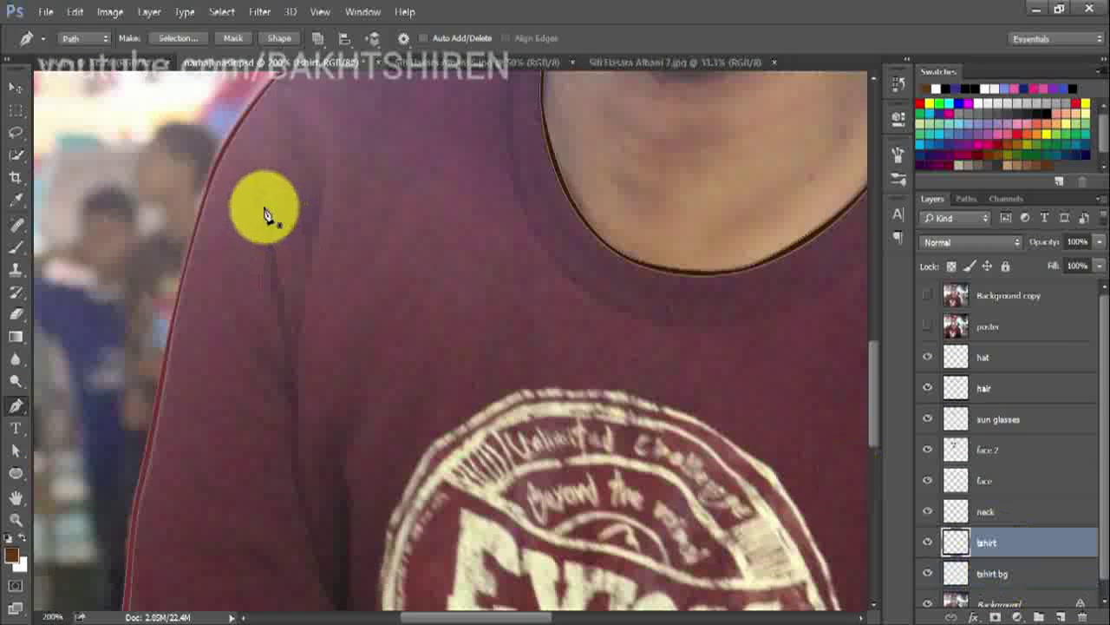
# Draw a thin fold line down the shirt's left side.
pyautogui.click(287, 324)
pyautogui.scroll(-3, 297, 396)
pyautogui.click(324, 453)
pyautogui.scroll(-3, 355, 387)
pyautogui.click(364, 536)
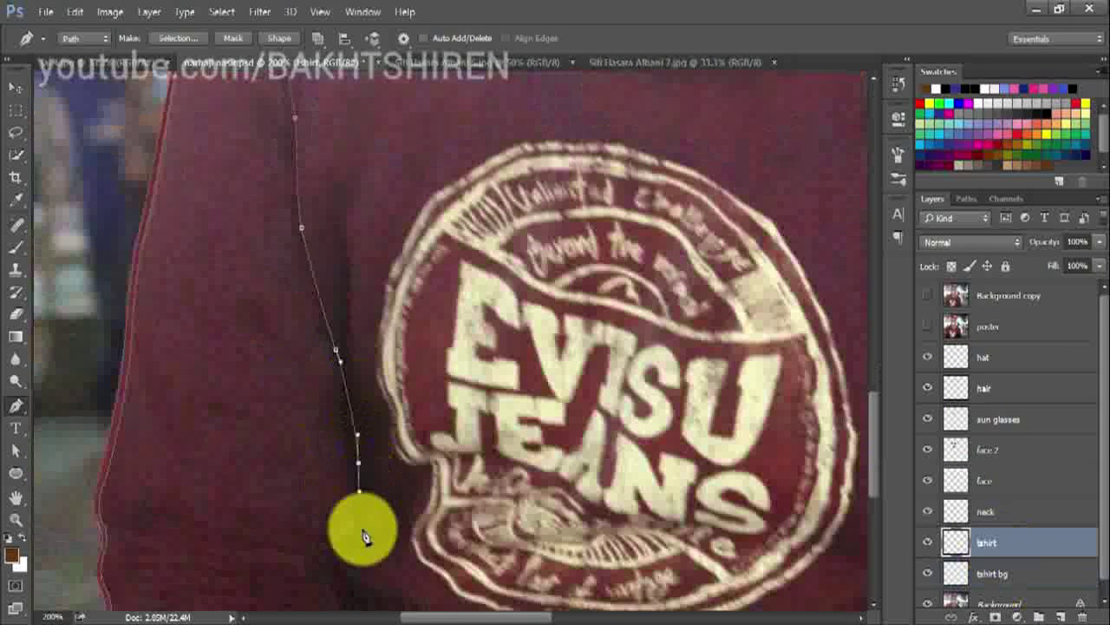
pyautogui.scroll(-3, 357, 563)
pyautogui.moveTo(367, 531); pyautogui.dragTo(346, 460)
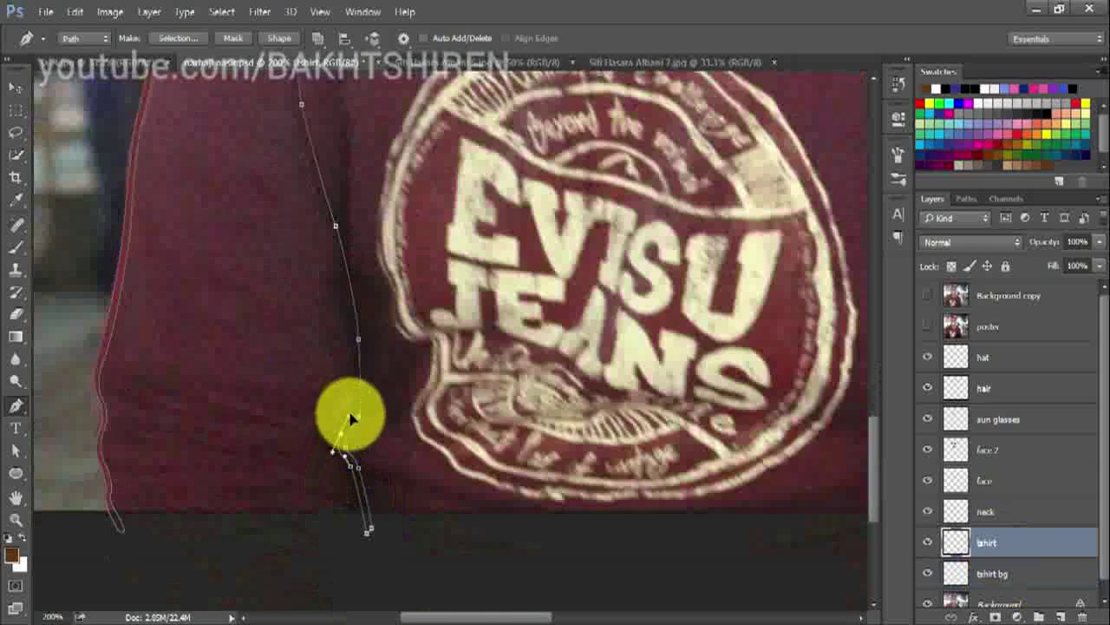
pyautogui.click(339, 251)
pyautogui.scroll(1, 385, 433)
pyautogui.scroll(3, 329, 434)
pyautogui.scroll(4, 308, 444)
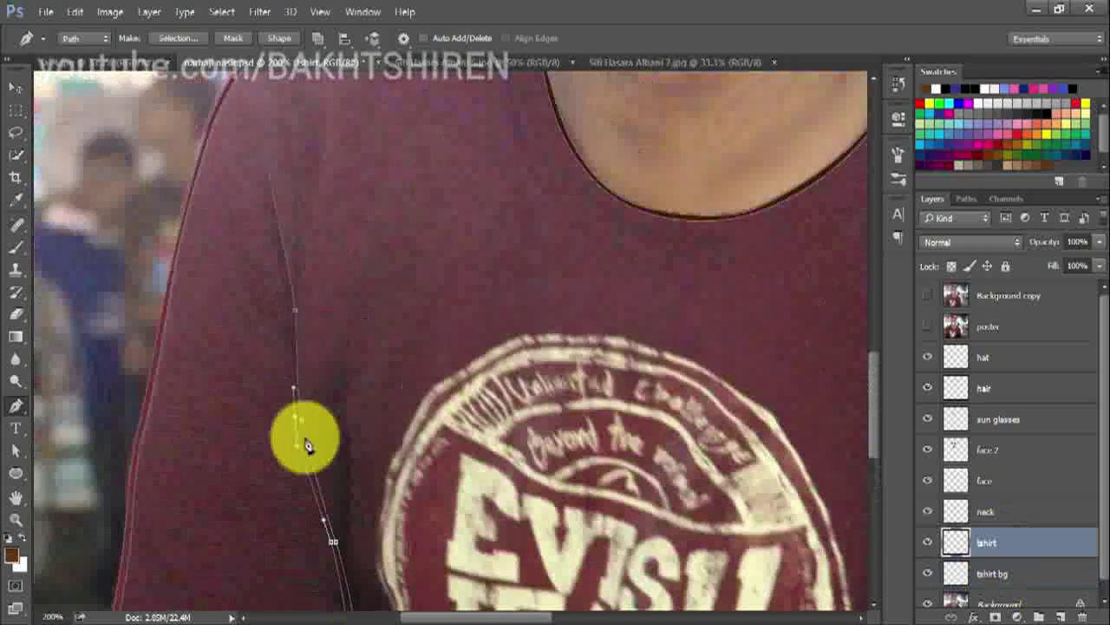
pyautogui.rightClick(260, 229)
pyautogui.press('Escape')
pyautogui.scroll(-3, 608, 460)
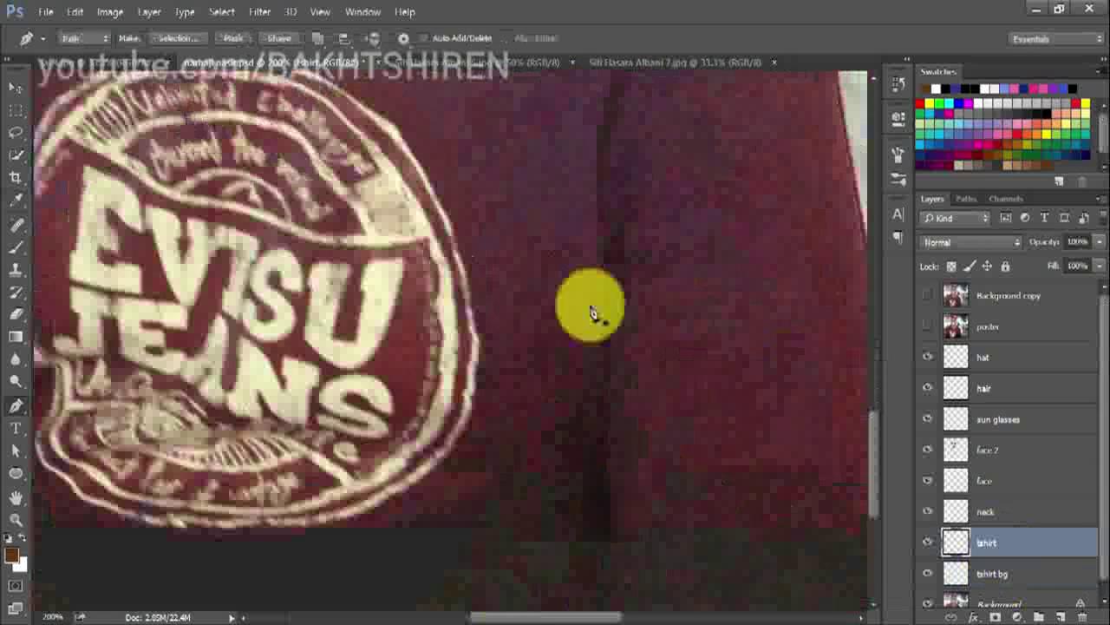
# Draw a narrow seam fold line down the shirt's right side and fill it.
pyautogui.click(600, 112)
pyautogui.click(599, 231)
pyautogui.click(605, 401)
pyautogui.click(602, 538)
pyautogui.click(609, 402)
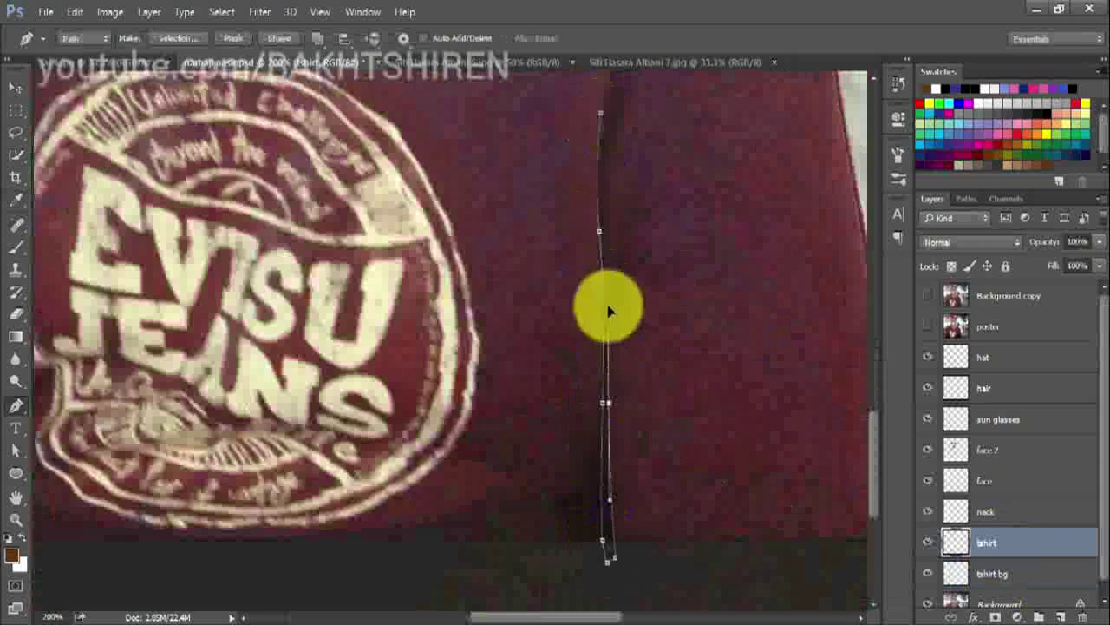
pyautogui.scroll(3, 650, 389)
pyautogui.rightClick(607, 307)
pyautogui.click(795, 344)
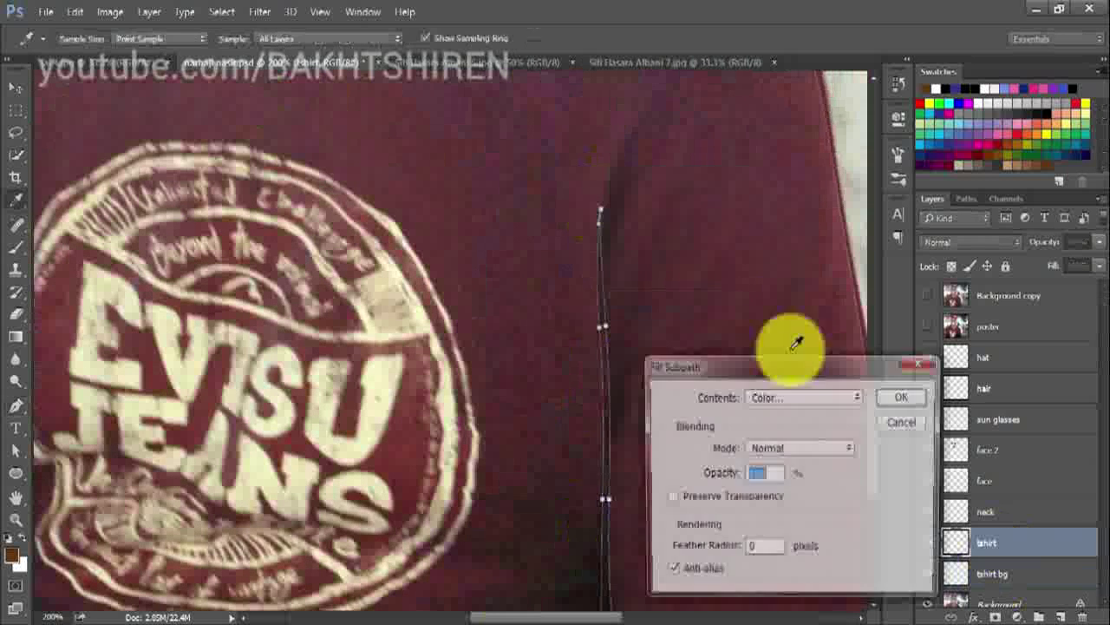
pyautogui.scroll(5, 555, 391)
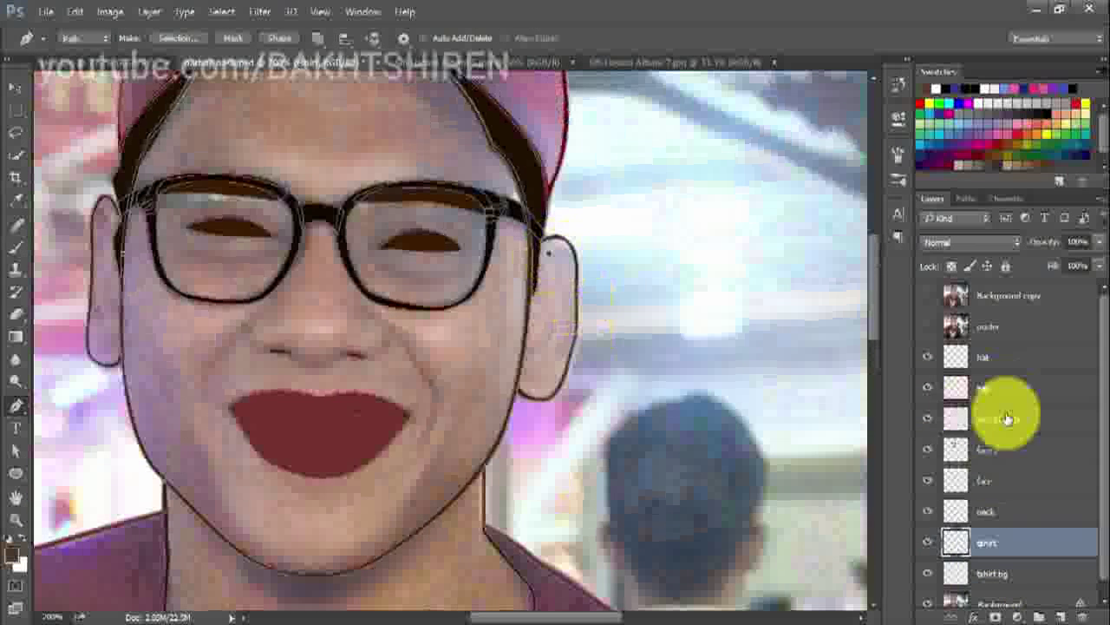
# On the face 2 layer, close the outline path and fill it dark brown.
pyautogui.click(988, 450)
pyautogui.scroll(3, 562, 359)
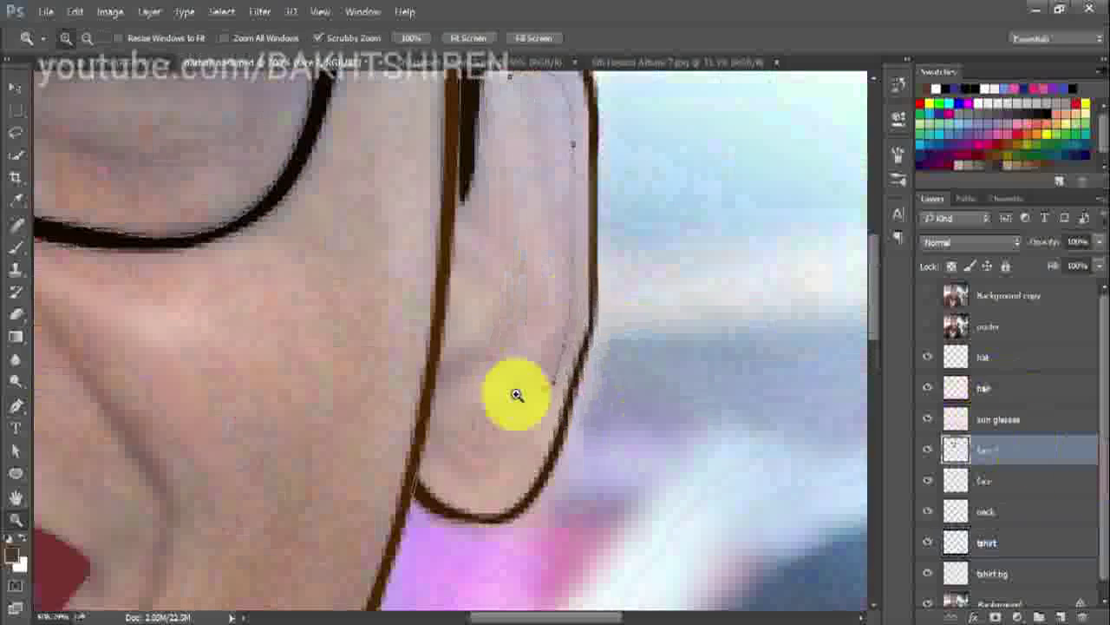
pyautogui.scroll(2, 521, 386)
pyautogui.click(562, 351)
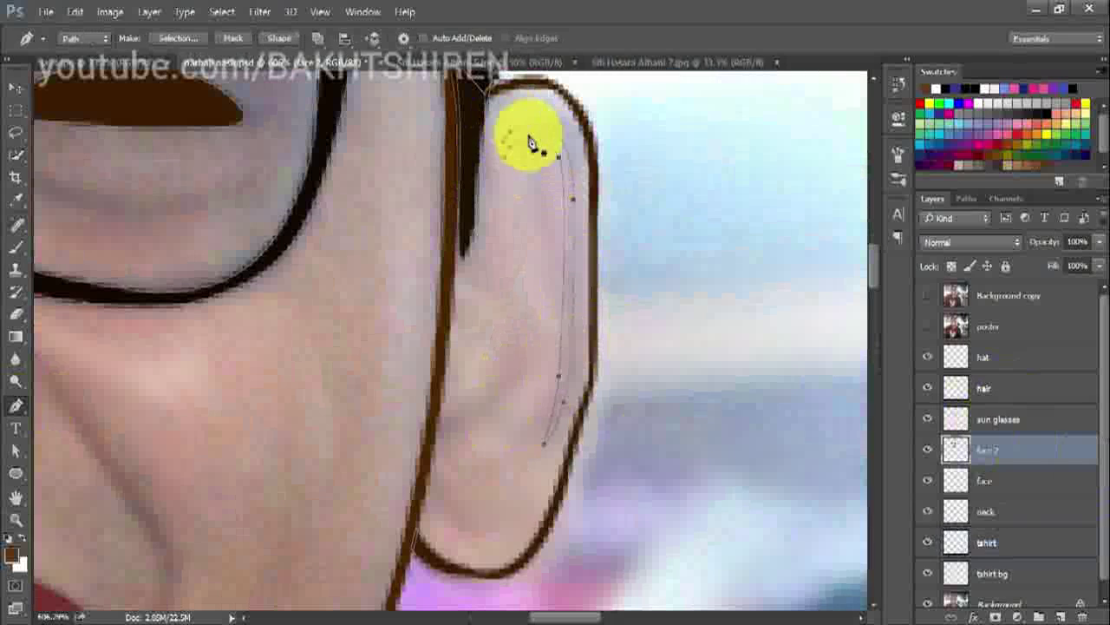
pyautogui.click(813, 390)
pyautogui.press('Return')
pyautogui.press('Return')
# Fit the image on screen, return to the Pen, and show the reference photo.
pyautogui.press('z')
pyautogui.hotkey('ctrl', '0')
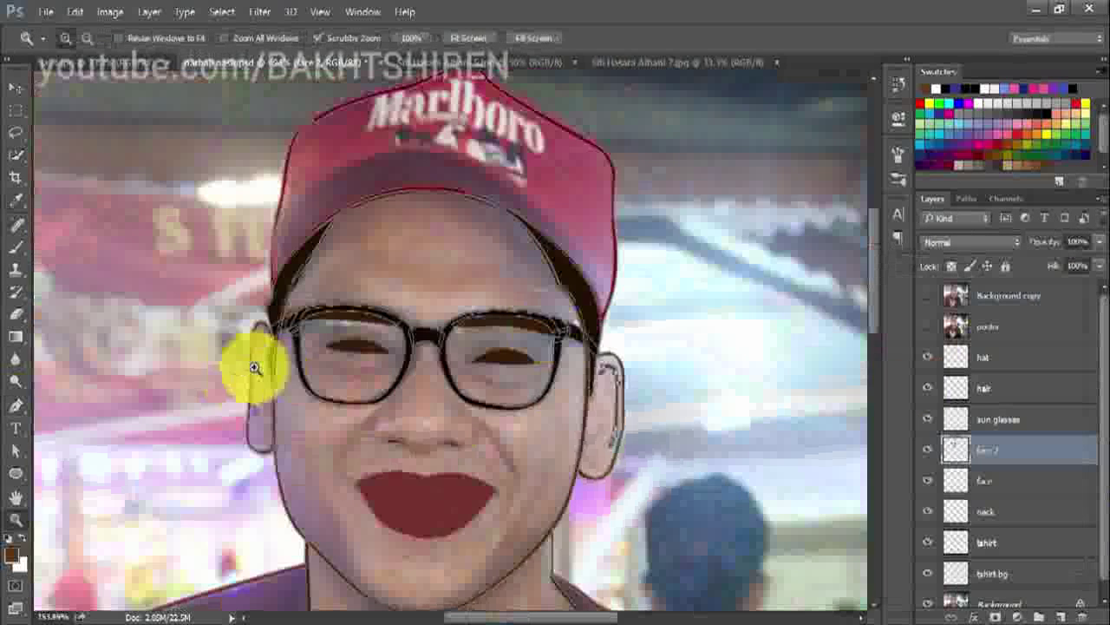
pyautogui.scroll(3, 254, 368)
pyautogui.press('p')
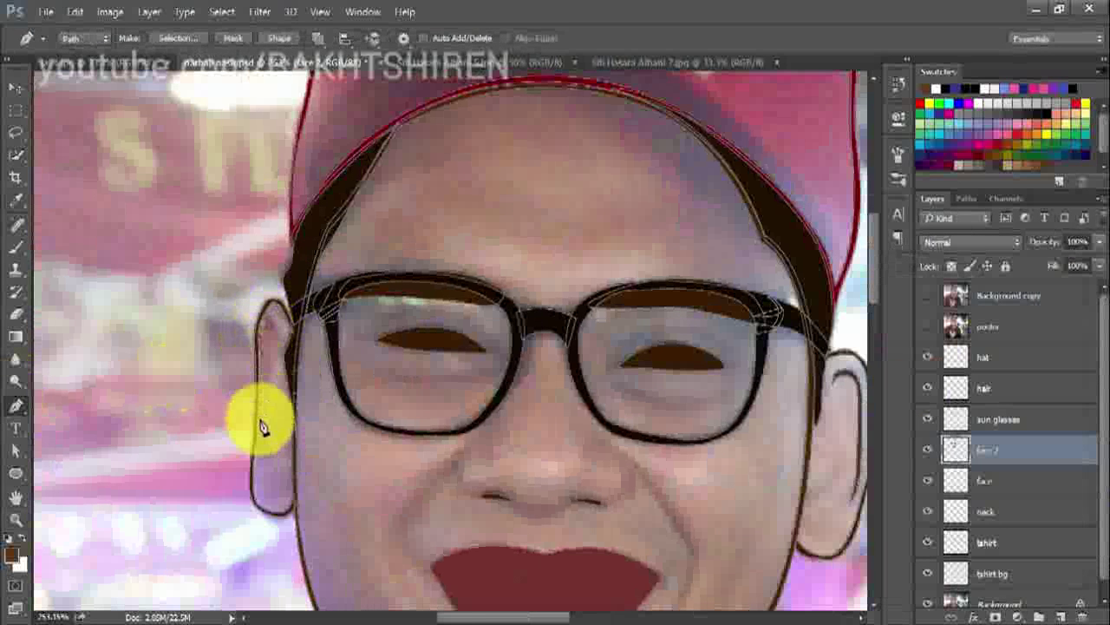
pyautogui.scroll(2, 266, 469)
pyautogui.scroll(2, 255, 347)
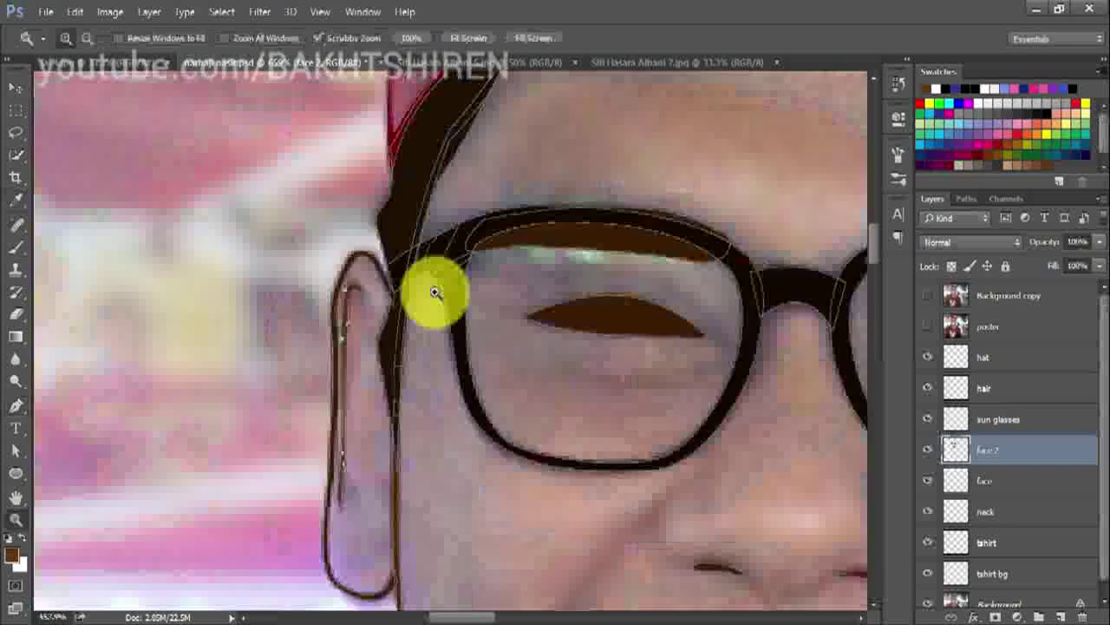
pyautogui.scroll(-2, 434, 293)
pyautogui.scroll(3, 834, 442)
pyautogui.click(927, 327)
# Trace the first inner eye shape and fill it with a tan colour.
pyautogui.click(927, 295)
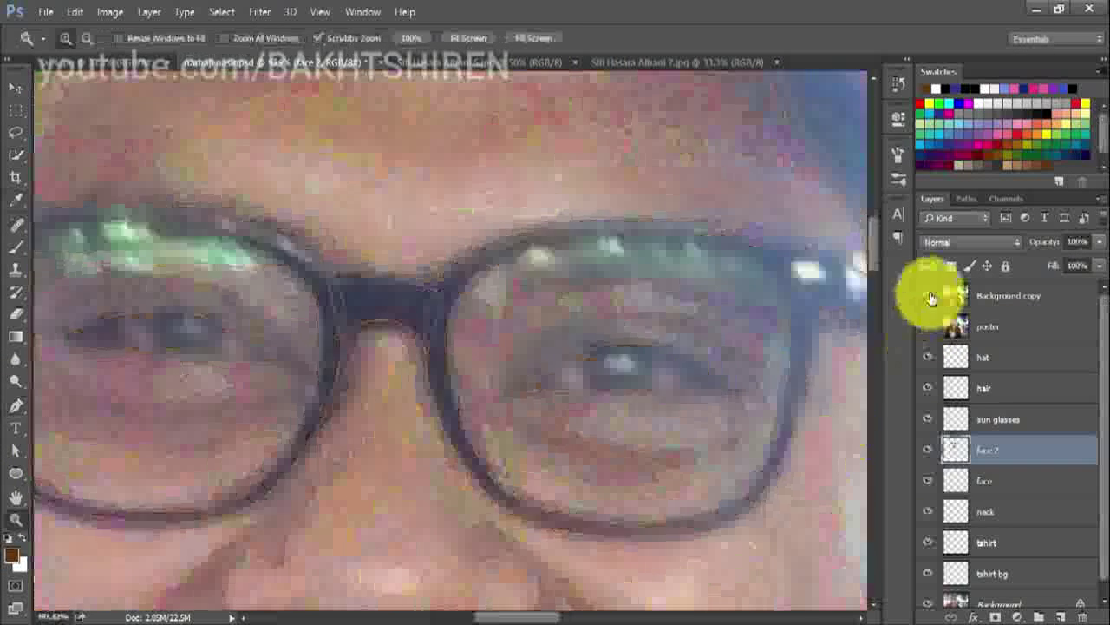
pyautogui.scroll(2, 67, 477)
pyautogui.press('p')
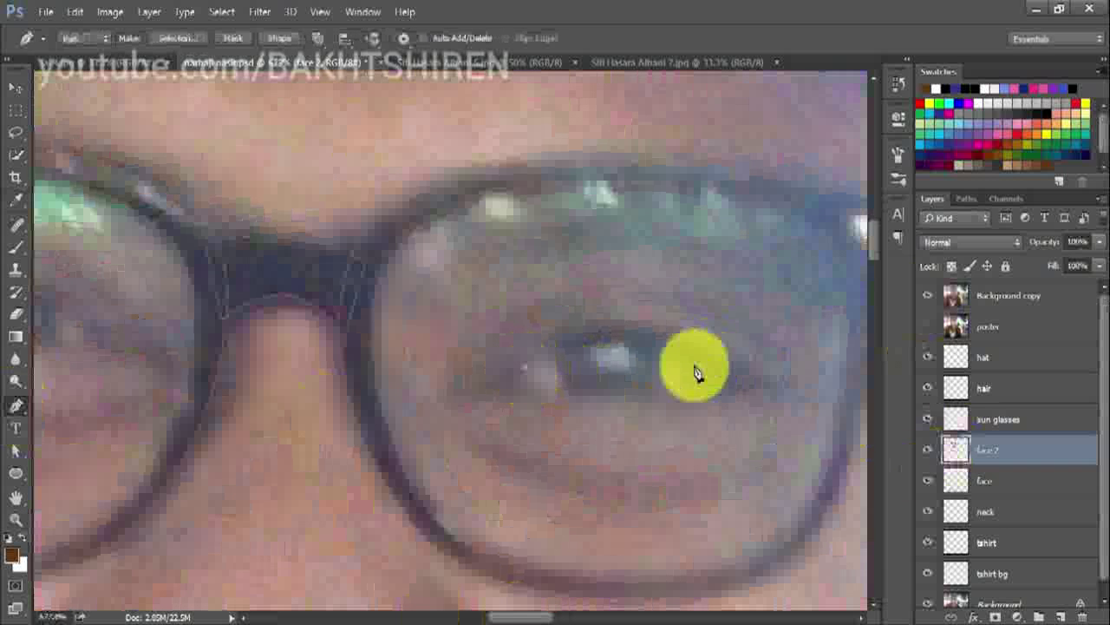
pyautogui.moveTo(668, 396); pyautogui.dragTo(628, 396)
pyautogui.rightClick(639, 388)
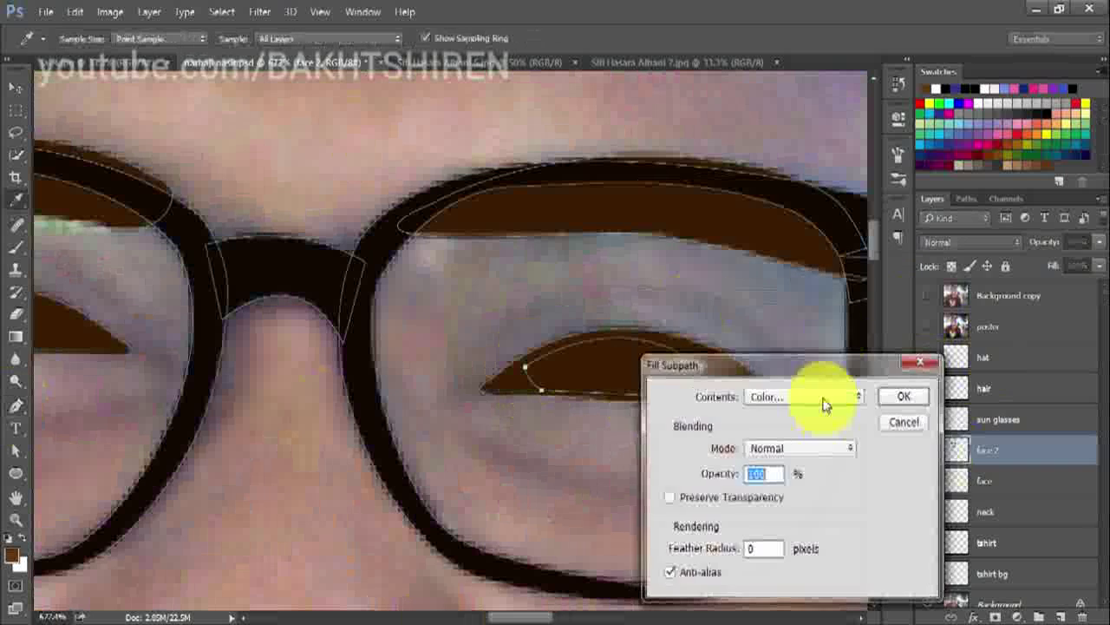
pyautogui.click(823, 403)
pyautogui.click(712, 371)
pyautogui.click(736, 389)
pyautogui.click(1027, 286)
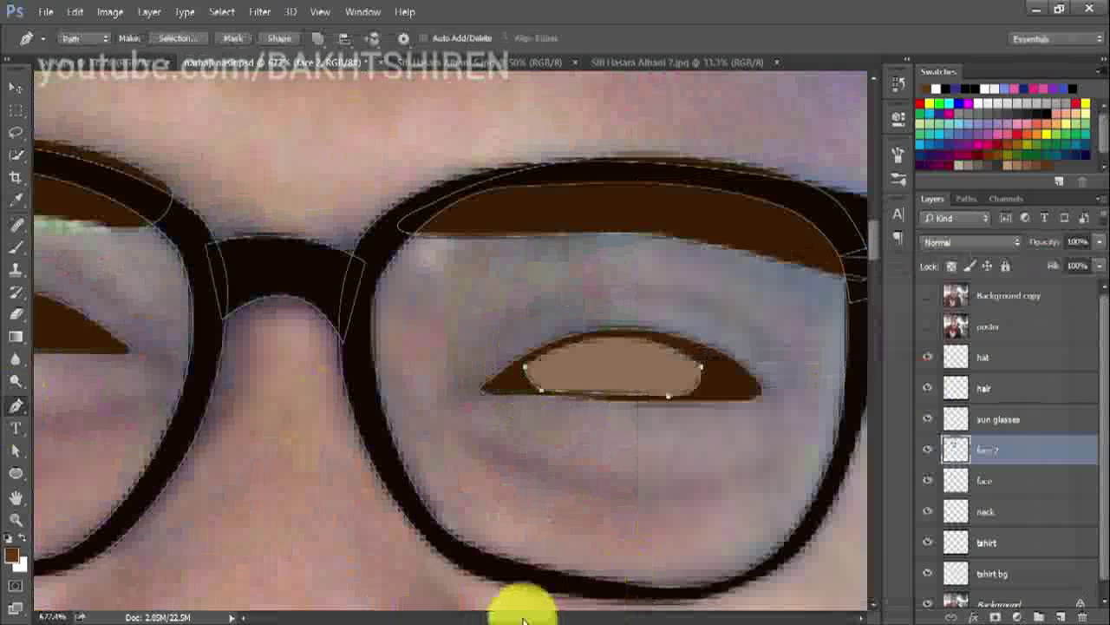
# Trace and fill the second eye's inner shape tan, then fit the portrait on screen.
pyautogui.click(928, 327)
pyautogui.moveTo(427, 304); pyautogui.dragTo(55, 292)
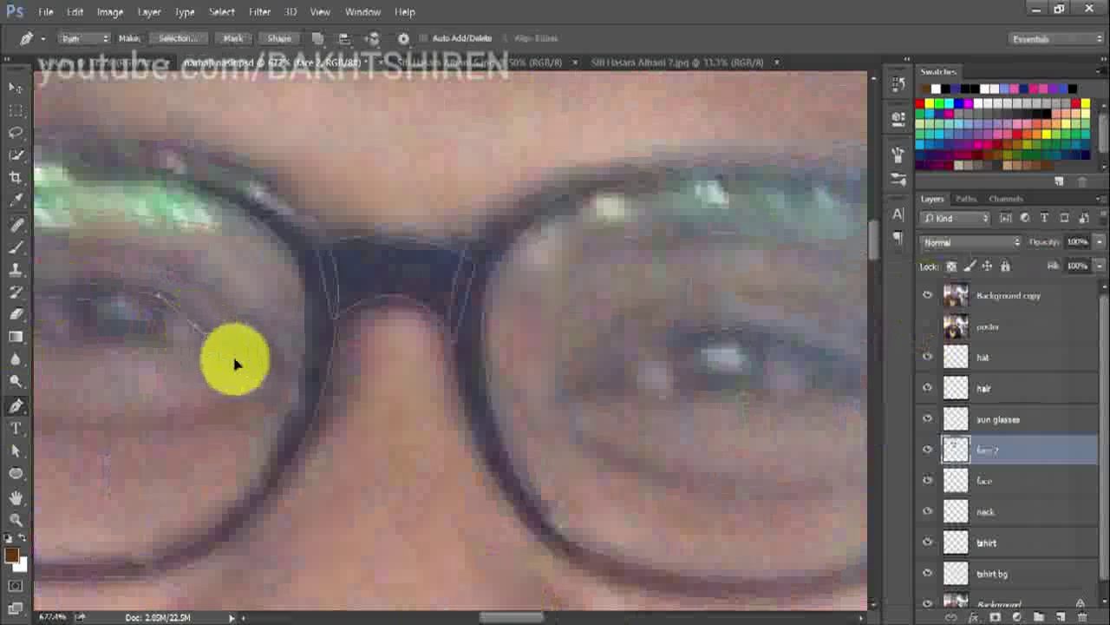
pyautogui.hscroll(-3, 484, 610)
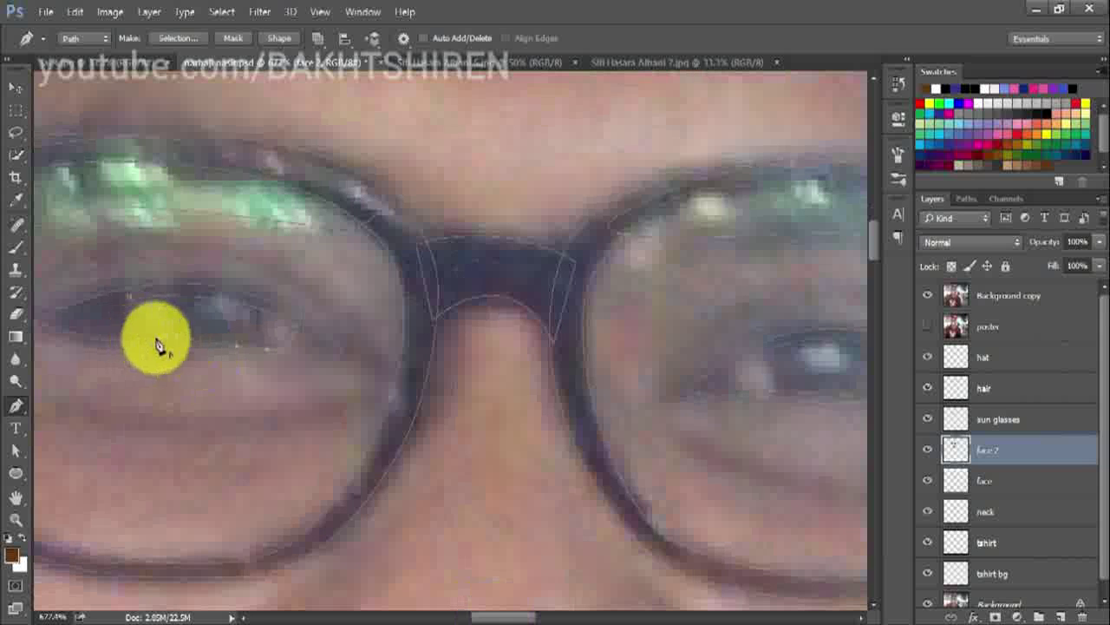
pyautogui.rightClick(190, 340)
pyautogui.click(235, 300)
pyautogui.click(927, 295)
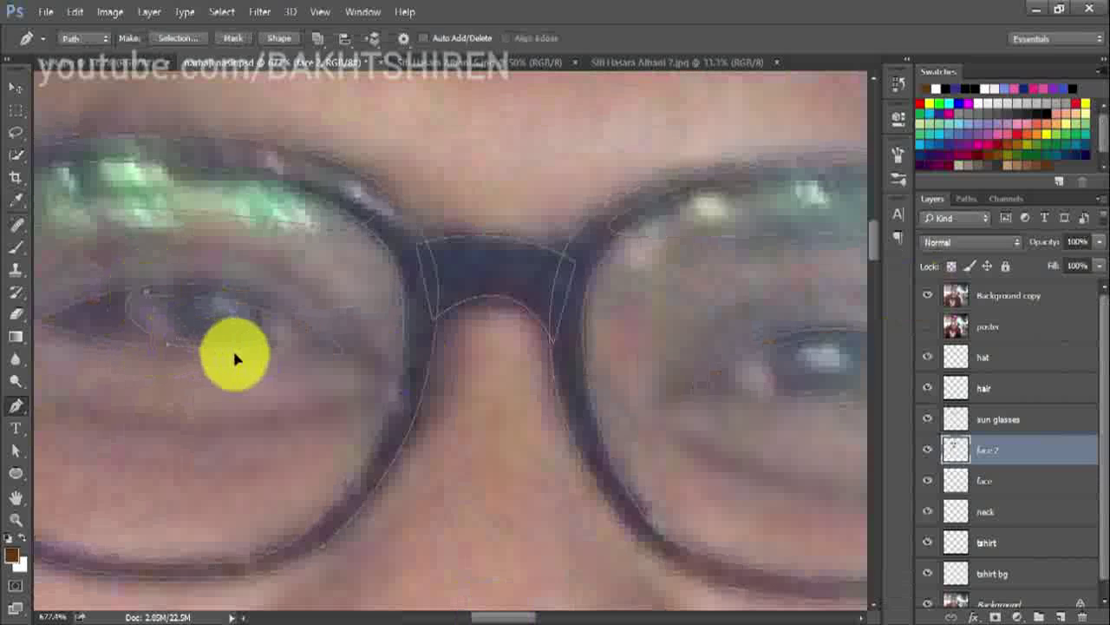
pyautogui.click(235, 352)
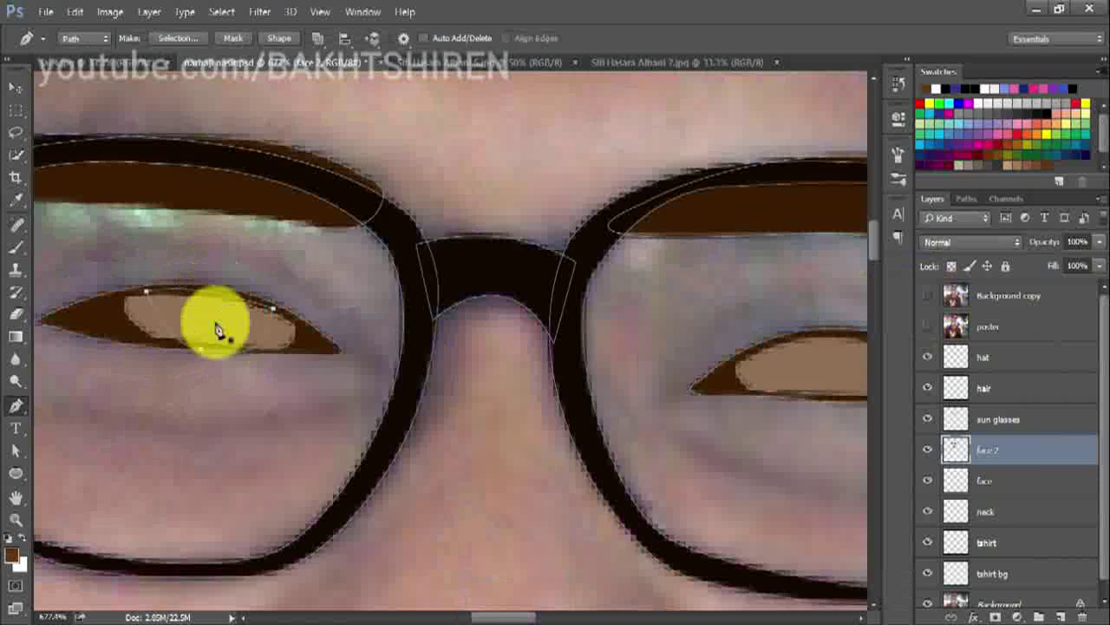
pyautogui.click(898, 399)
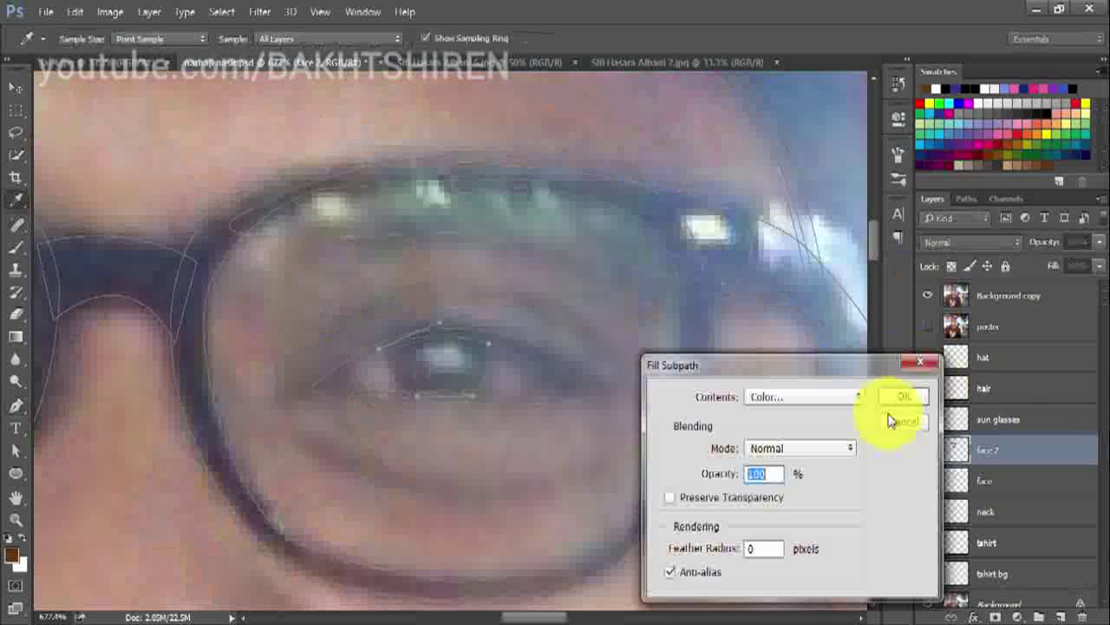
pyautogui.hotkey('ctrl', '0')
# Zoom in on the mouth with the reference photo visible, ready to draw with the Pen tool.
pyautogui.click(419, 347)
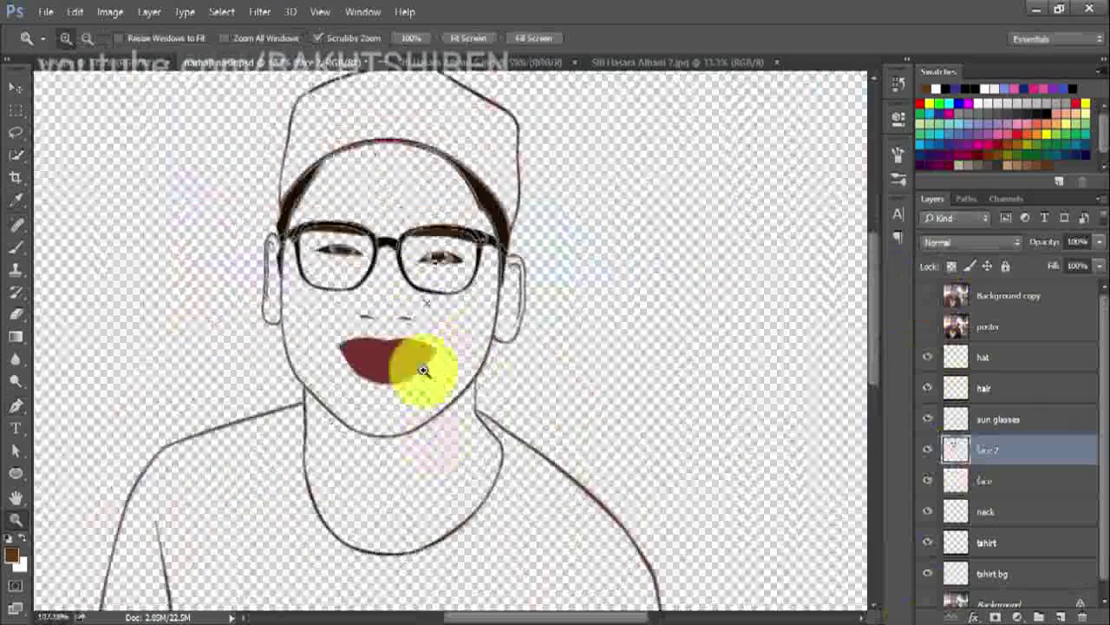
pyautogui.press('p')
pyautogui.click(927, 295)
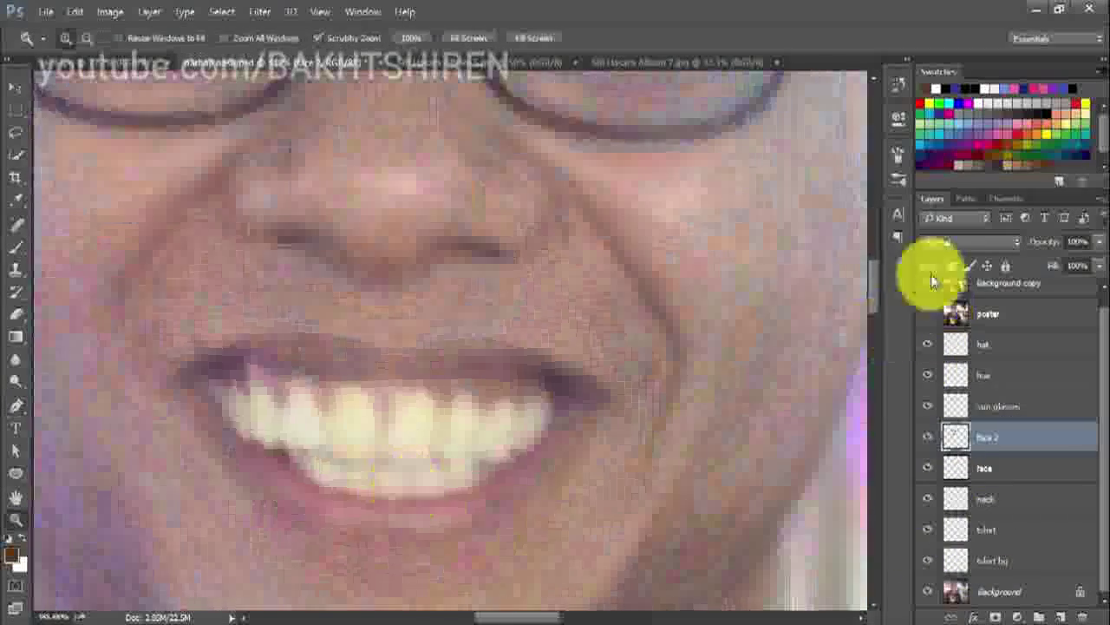
pyautogui.click(930, 282)
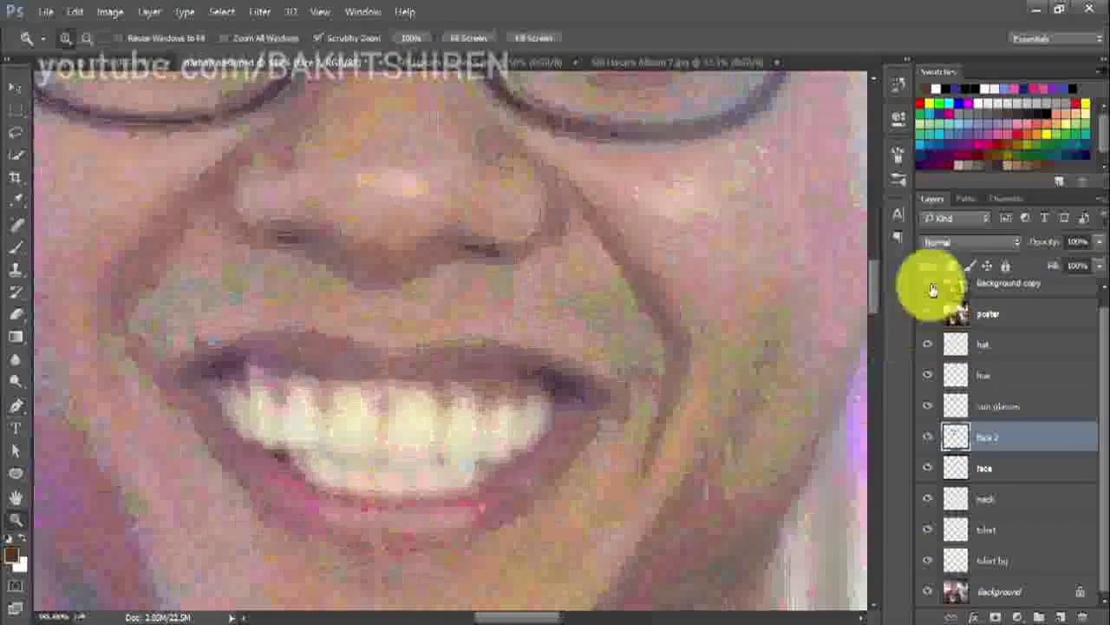
pyautogui.press('p')
# Trace a pen path along the upper gum line to the mouth's right corner.
pyautogui.click(359, 372)
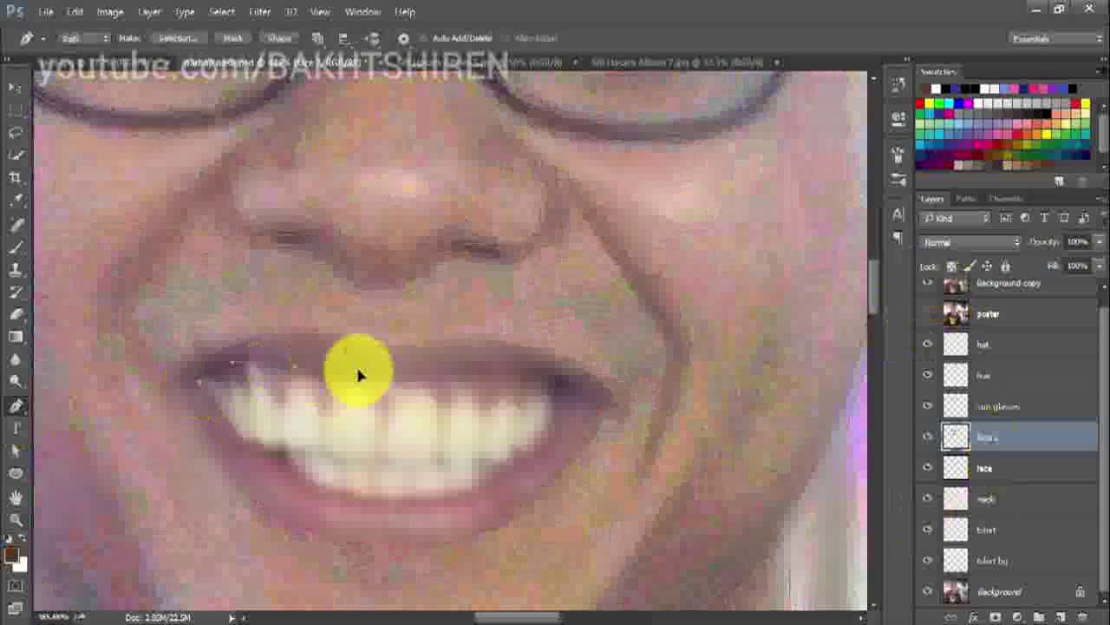
pyautogui.click(441, 376)
pyautogui.click(538, 381)
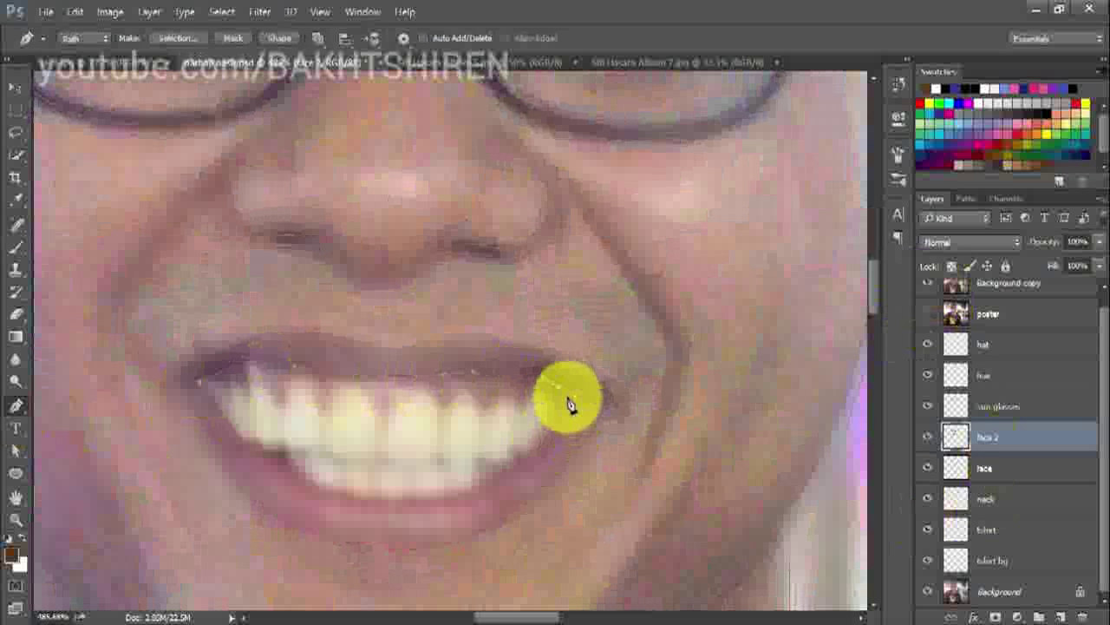
pyautogui.click(571, 403)
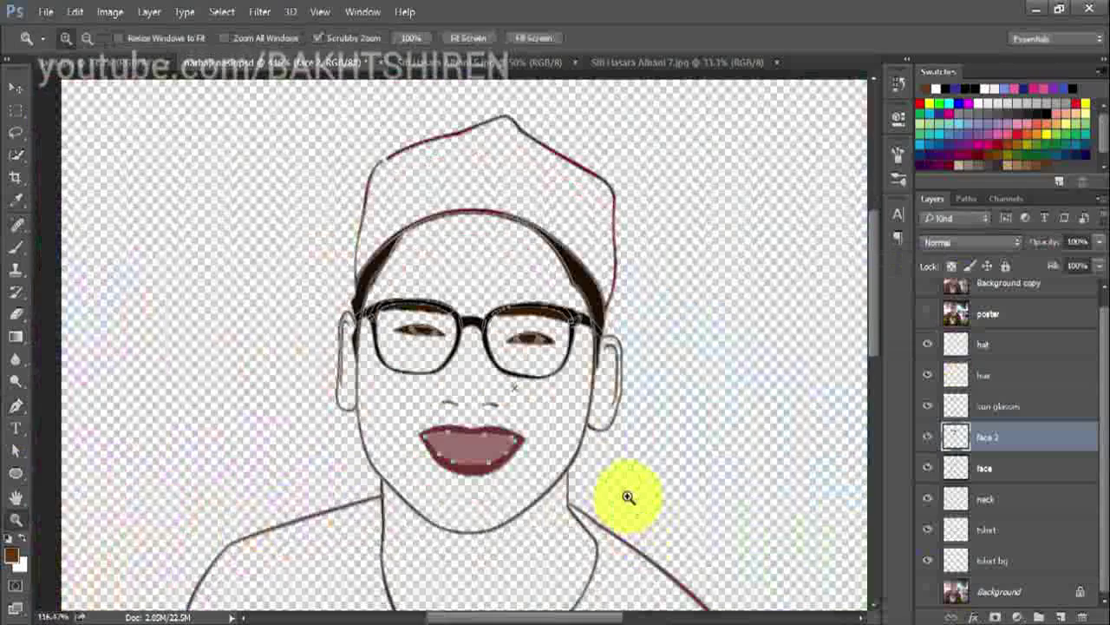
pyautogui.click(628, 496)
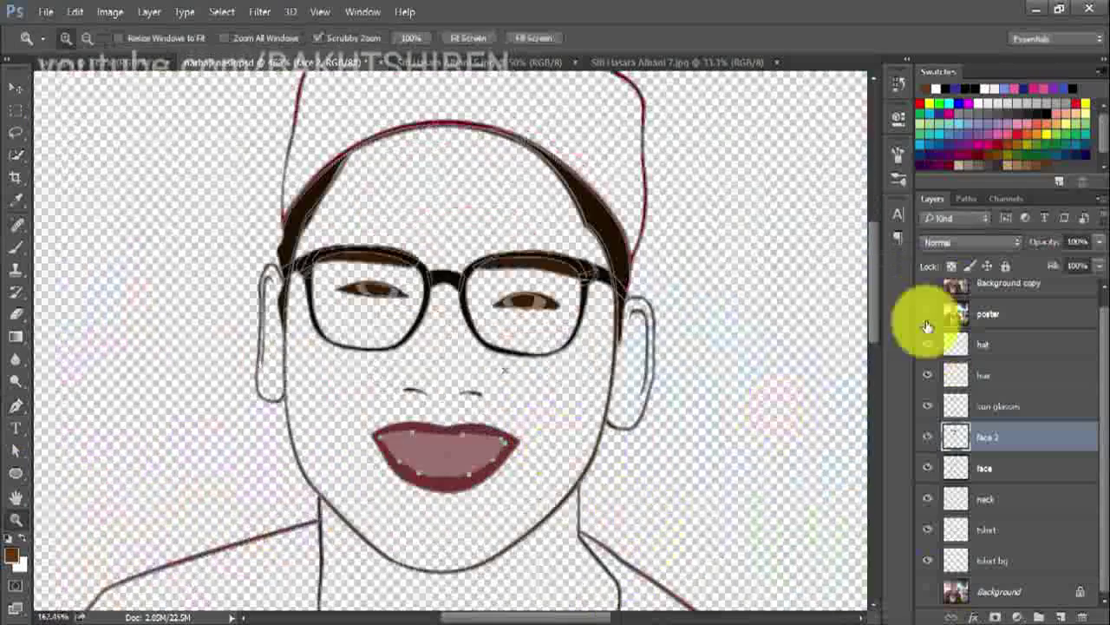
pyautogui.click(927, 313)
pyautogui.click(14, 406)
# Start the face outline with anchors along the jaw line down to the chin.
pyautogui.hotkey('alt', '[')
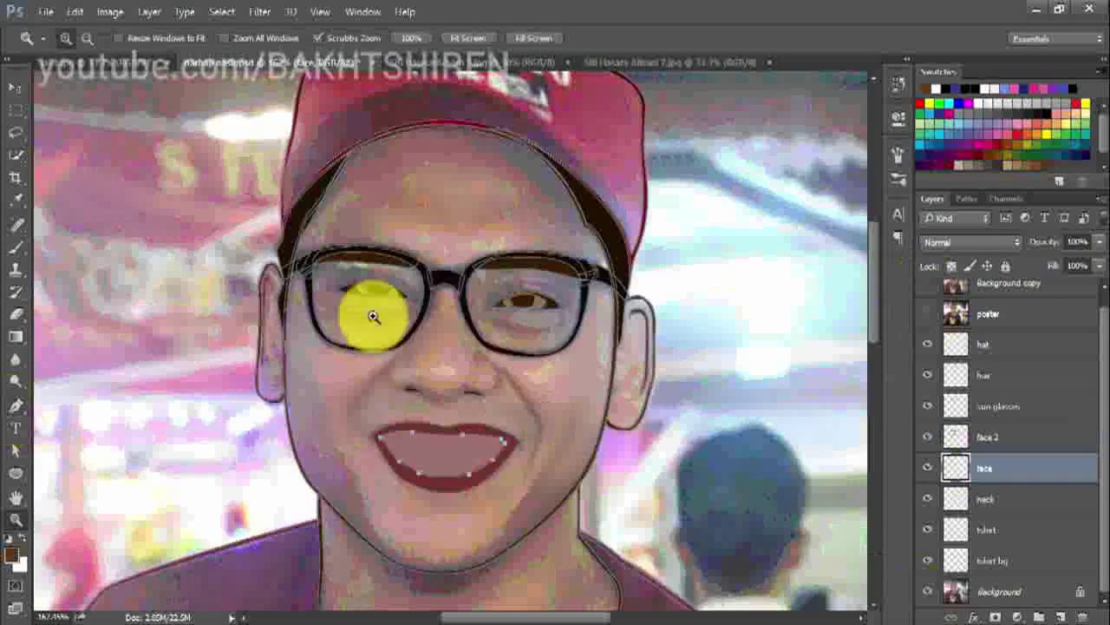
pyautogui.hotkey('ctrl', '+')
pyautogui.hotkey('ctrl', '+')
pyautogui.scroll(-4, 208, 308)
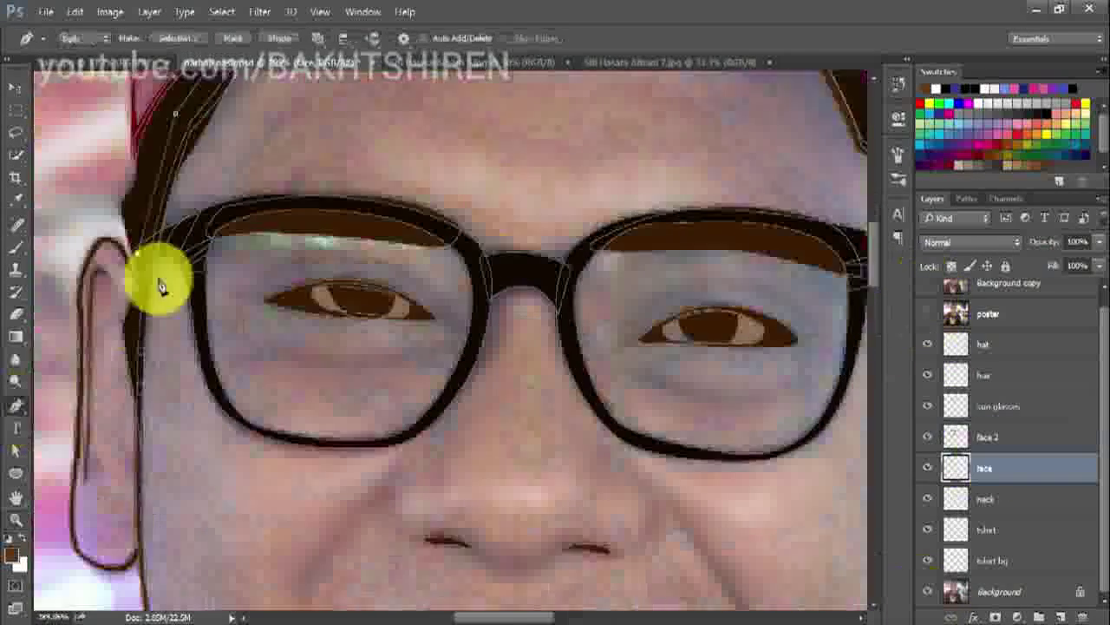
pyautogui.scroll(-1, 158, 286)
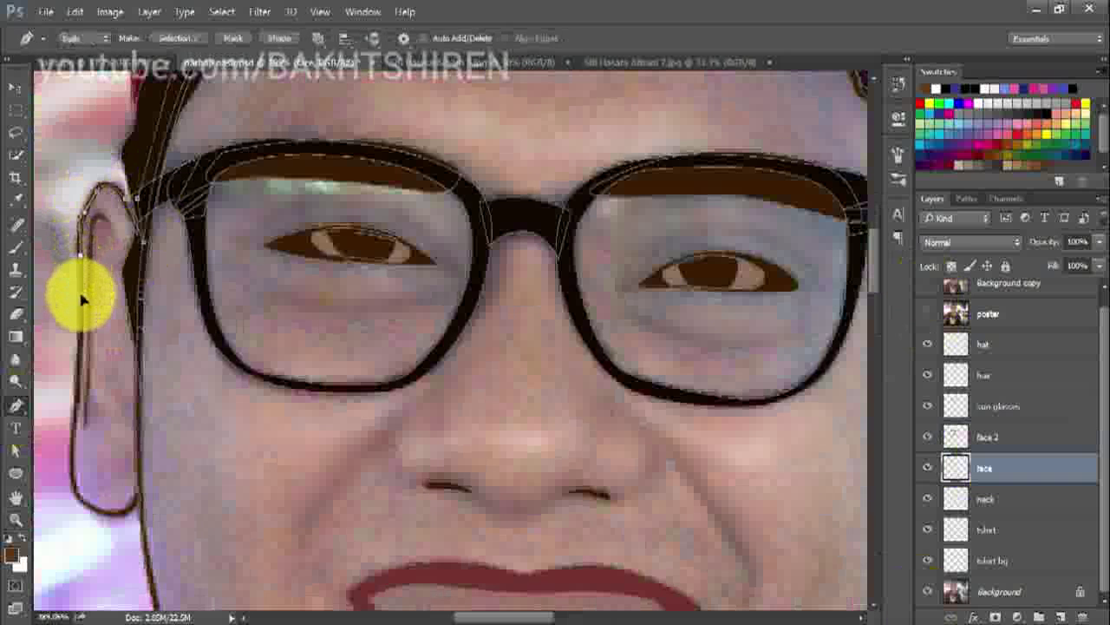
pyautogui.scroll(-2, 80, 299)
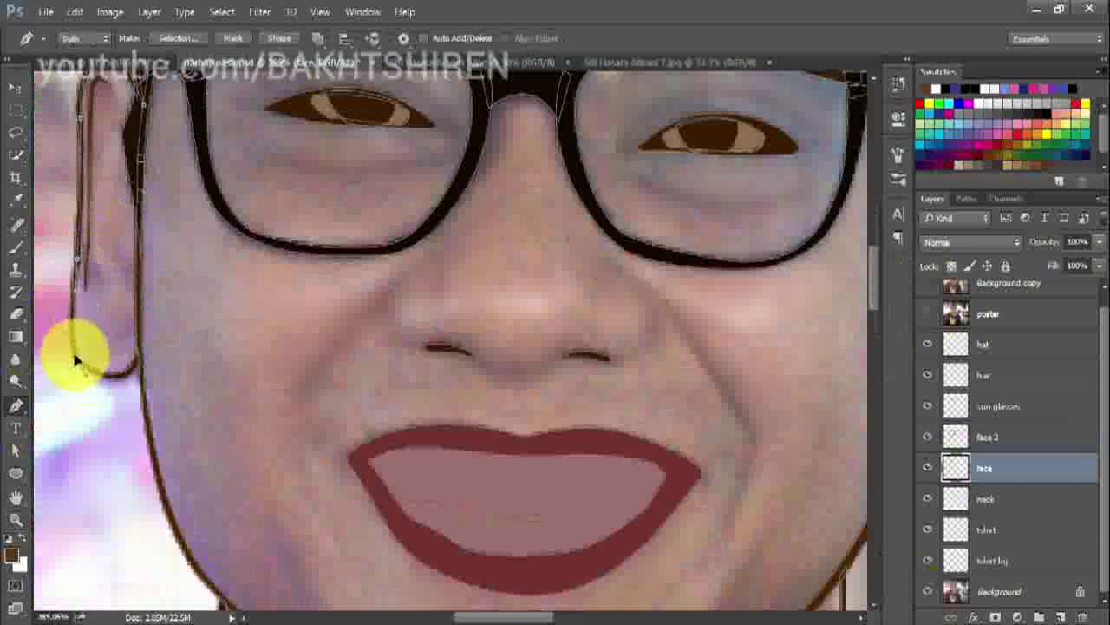
pyautogui.scroll(-2, 150, 425)
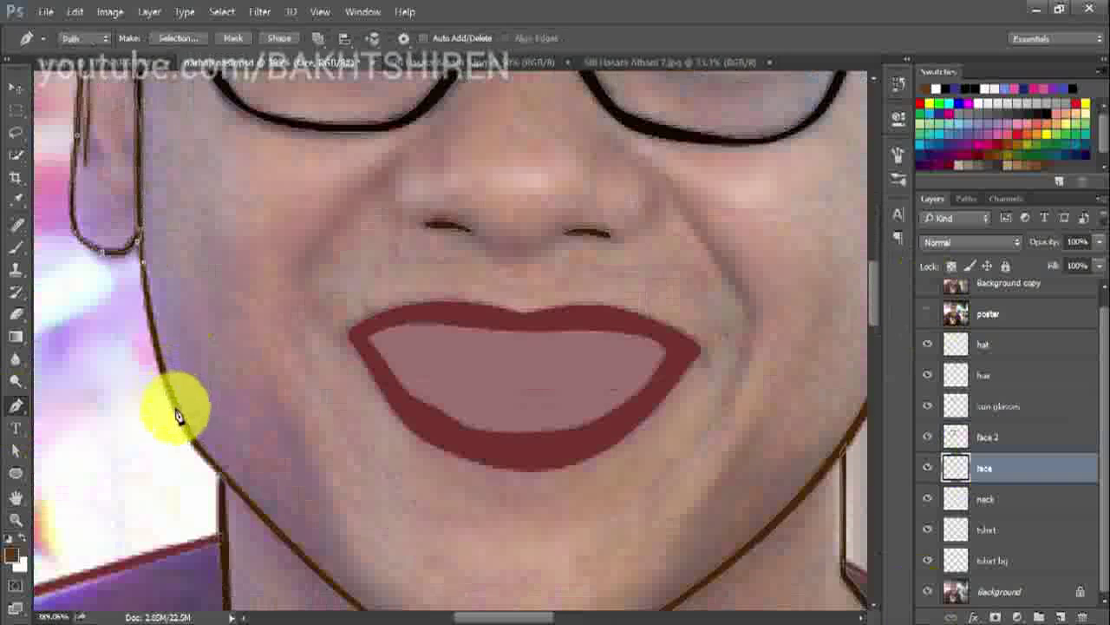
pyautogui.scroll(-1, 179, 408)
pyautogui.scroll(-2, 285, 359)
pyautogui.click(305, 375)
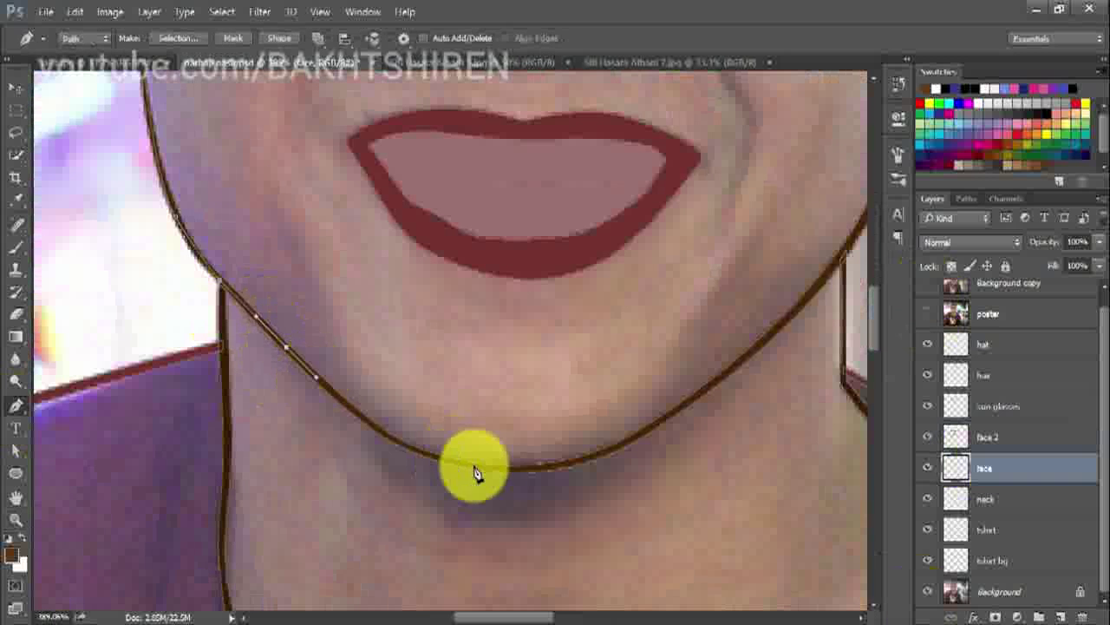
# Continue the face path with a curved join at the ear, up to the hat brim.
pyautogui.hscroll(7, 582, 595)
pyautogui.scroll(2, 398, 219)
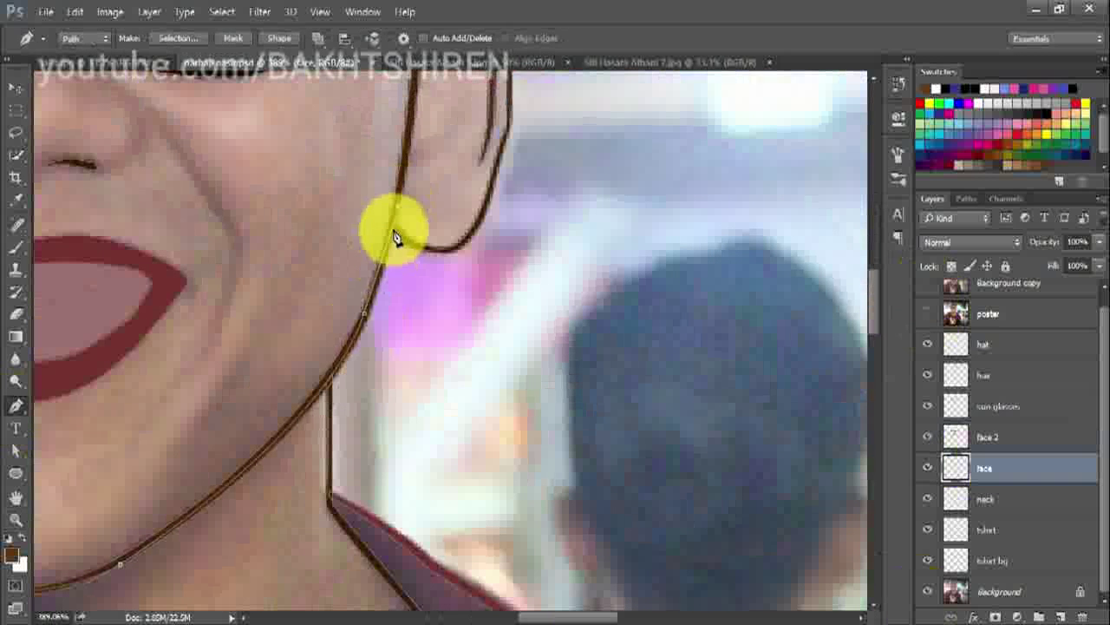
pyautogui.click(422, 252)
pyautogui.moveTo(397, 218); pyautogui.dragTo(411, 246)
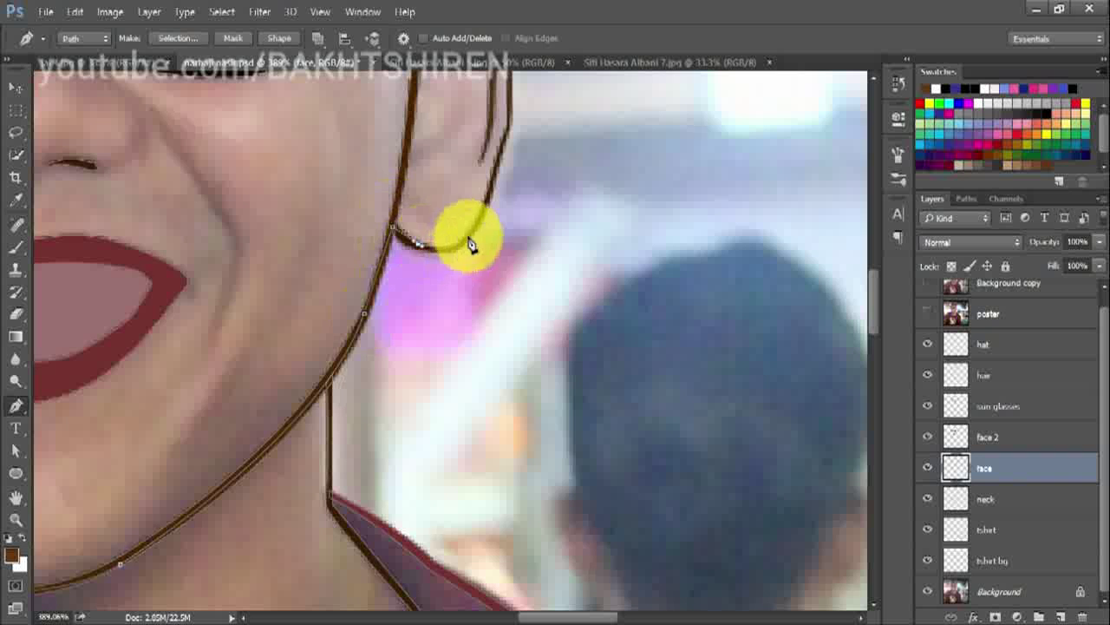
pyautogui.scroll(5, 506, 244)
pyautogui.scroll(1, 545, 409)
pyautogui.scroll(2, 508, 235)
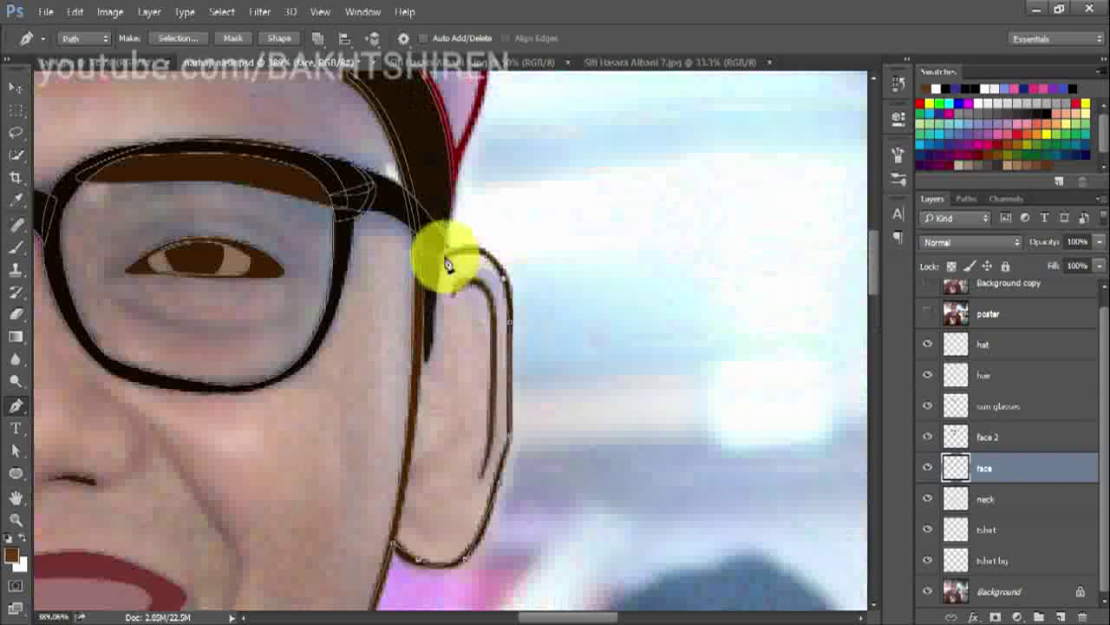
pyautogui.scroll(3, 466, 409)
pyautogui.scroll(4, 390, 365)
pyautogui.hscroll(-5, 315, 166)
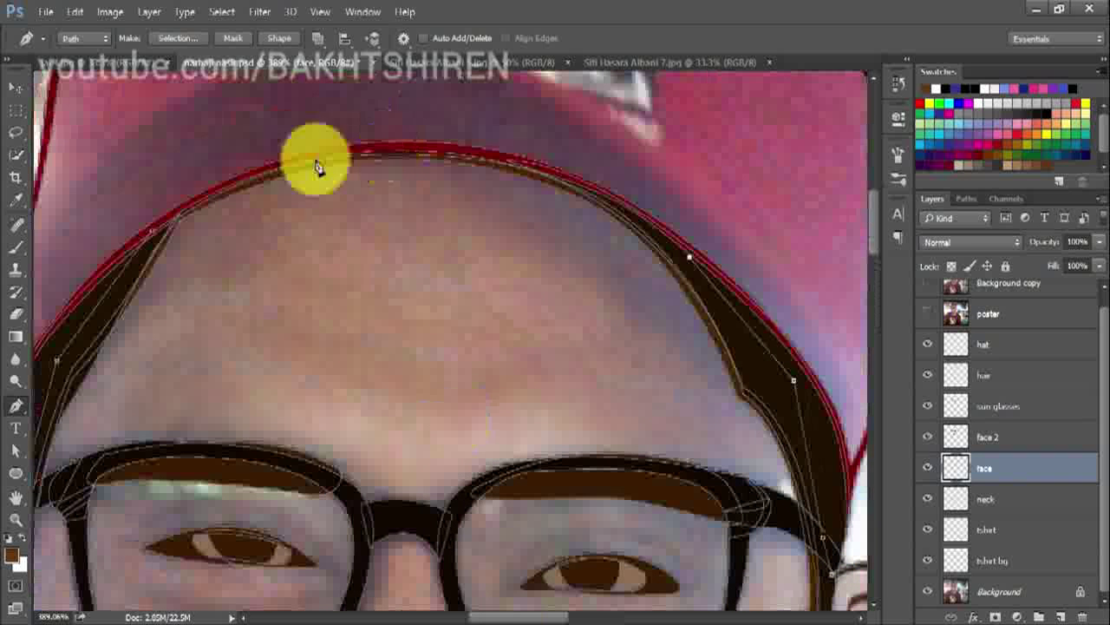
pyautogui.moveTo(383, 145); pyautogui.dragTo(230, 169)
pyautogui.hotkey('ctrl', '0')
# Hide the reference photo and choose a light peach skin tone as the fill colour.
pyautogui.click(927, 591)
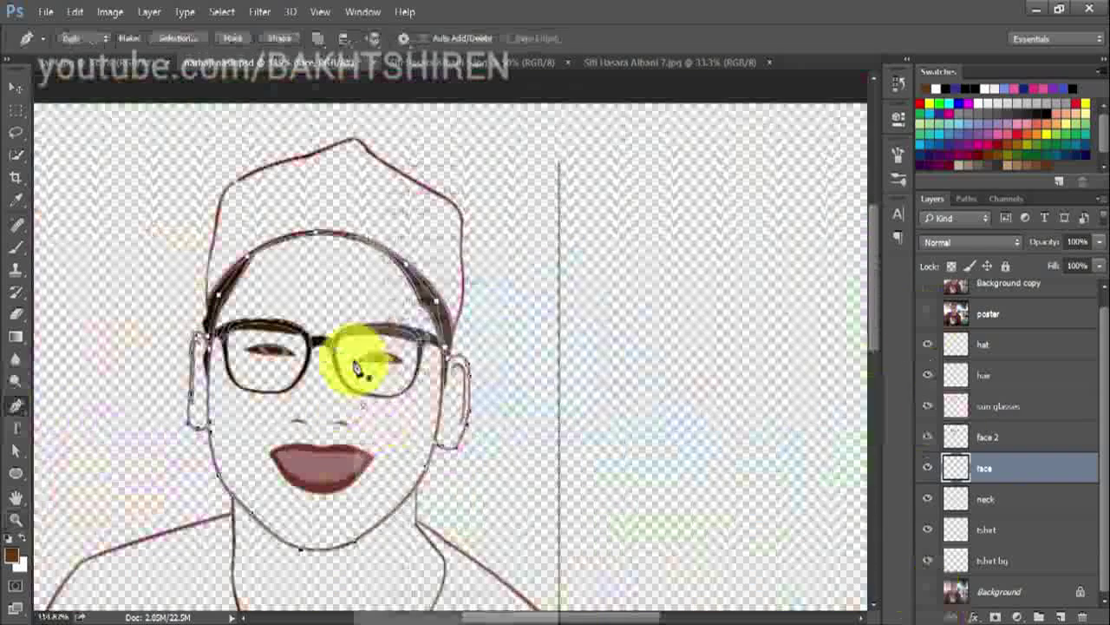
pyautogui.press('i')
pyautogui.click(379, 317)
pyautogui.moveTo(731, 376); pyautogui.dragTo(722, 330)
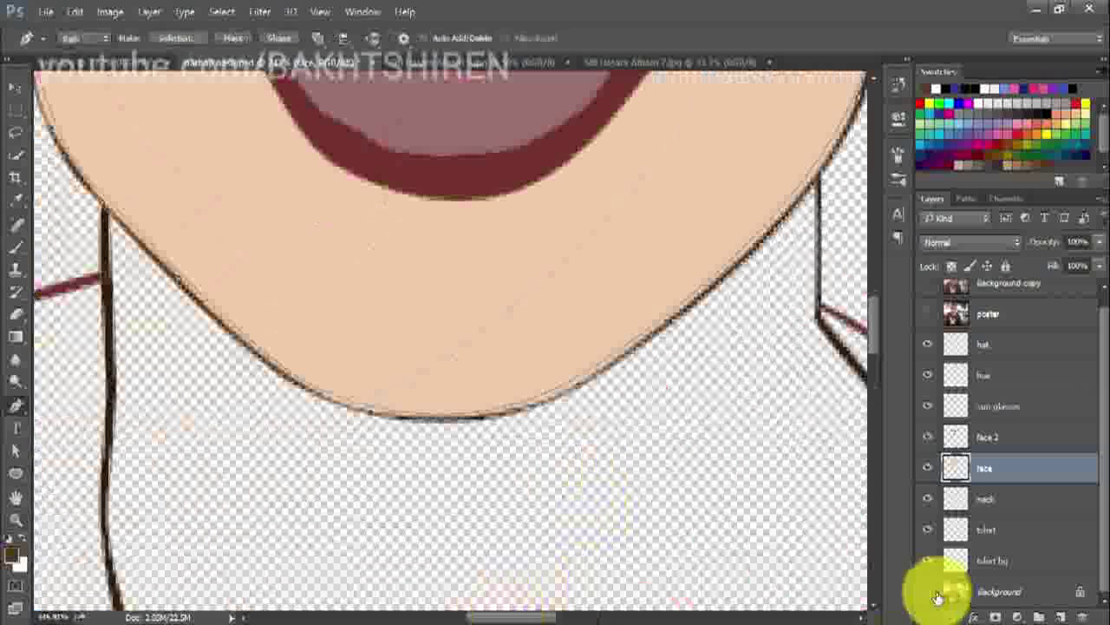
# Close the neck outline above the collar and fill it with the tan skin colour.
pyautogui.click(985, 499)
pyautogui.press('z')
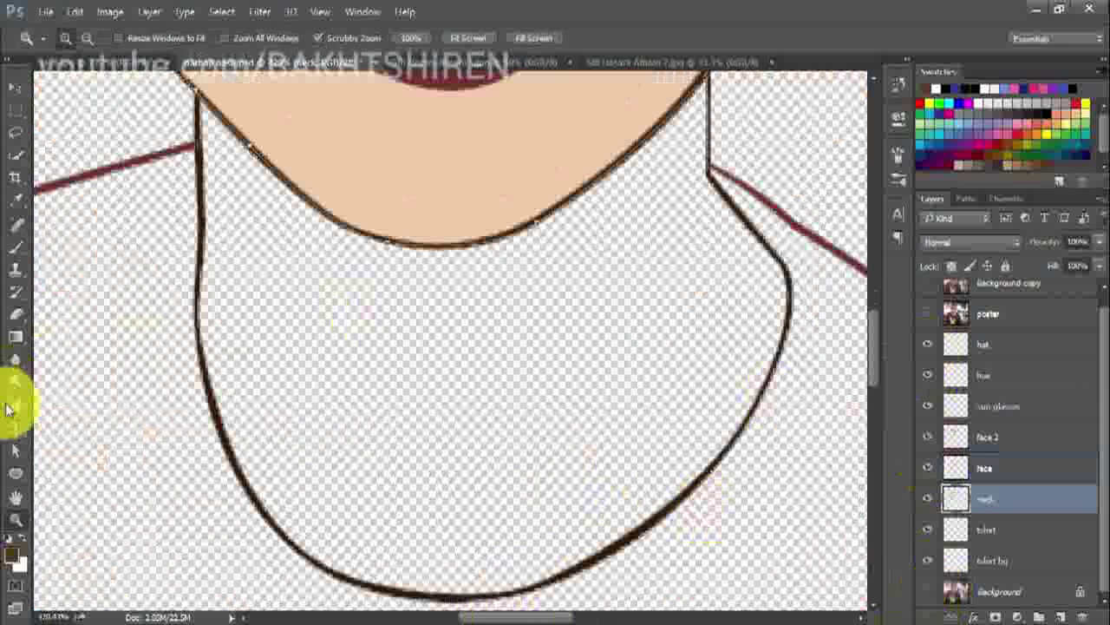
pyautogui.click(9, 407)
pyautogui.hotkey('alt', '[')
pyautogui.scroll(-2, 200, 247)
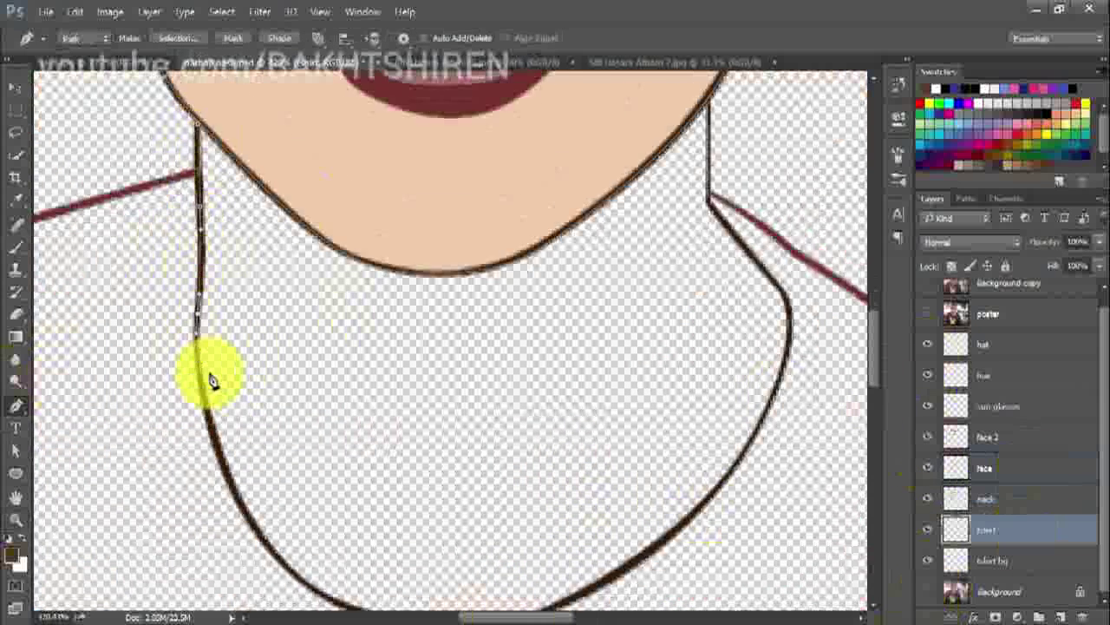
pyautogui.scroll(-1, 211, 373)
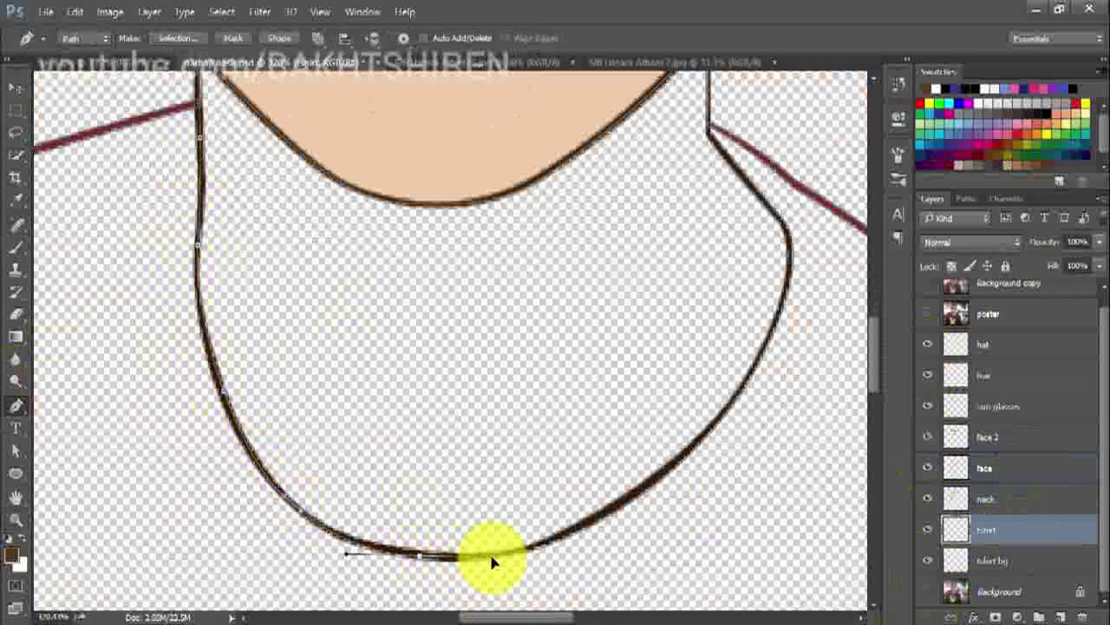
pyautogui.scroll(1, 720, 433)
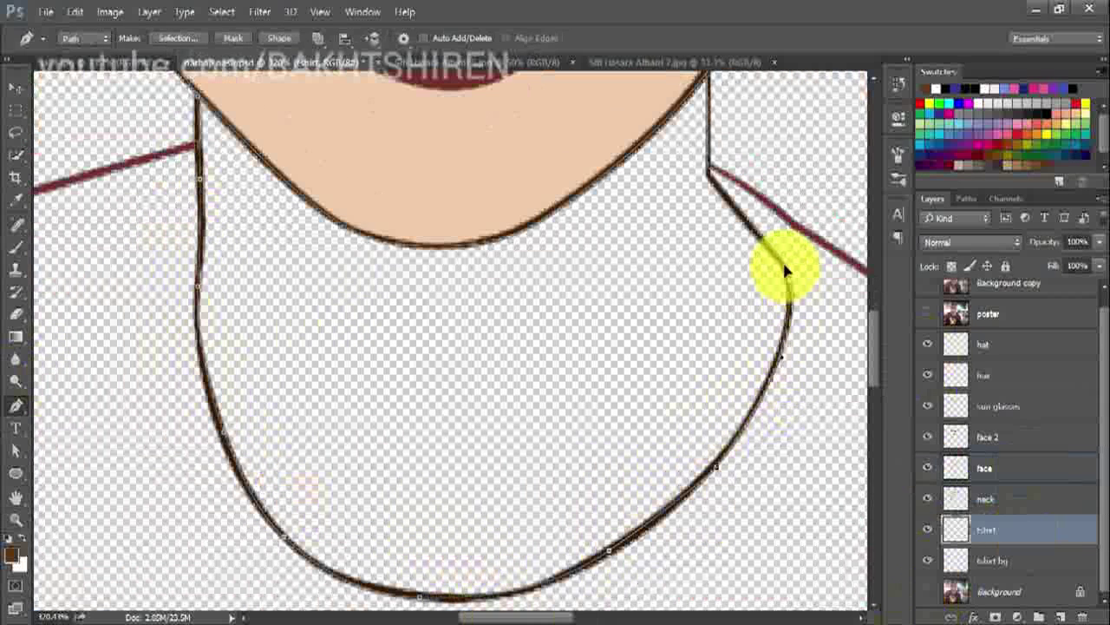
pyautogui.scroll(2, 713, 180)
pyautogui.scroll(-3, 631, 241)
pyautogui.click(218, 194)
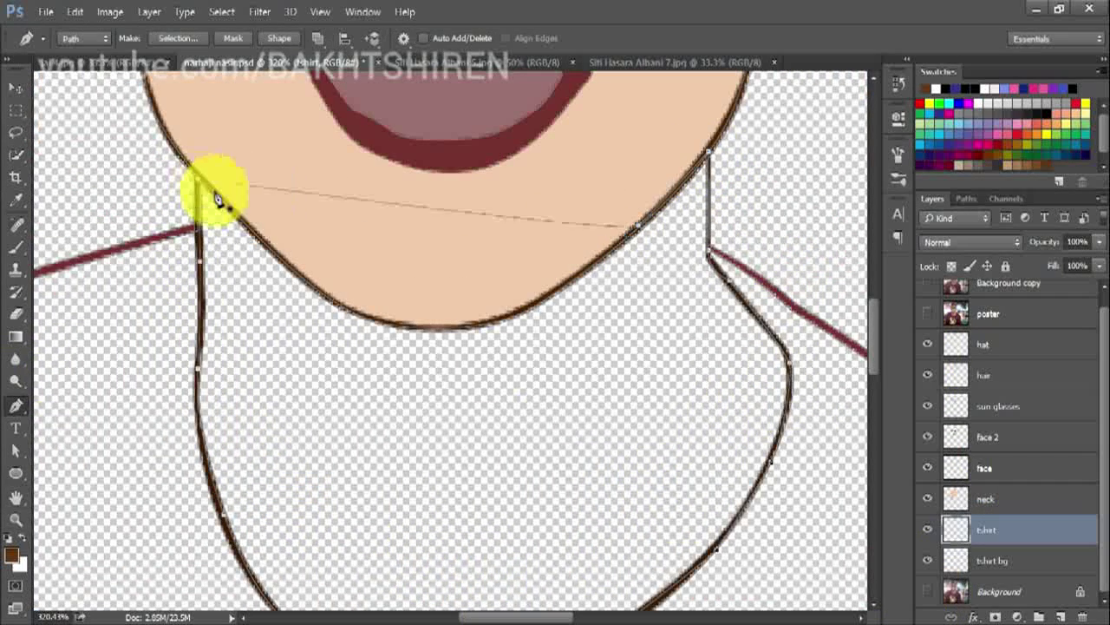
pyautogui.rightClick(793, 322)
pyautogui.press('Return')
pyautogui.press('Return')
# Zoom in on the neck and left shoulder and select the tshirt bg layer.
pyautogui.press('z')
pyautogui.hotkey('ctrl', '0')
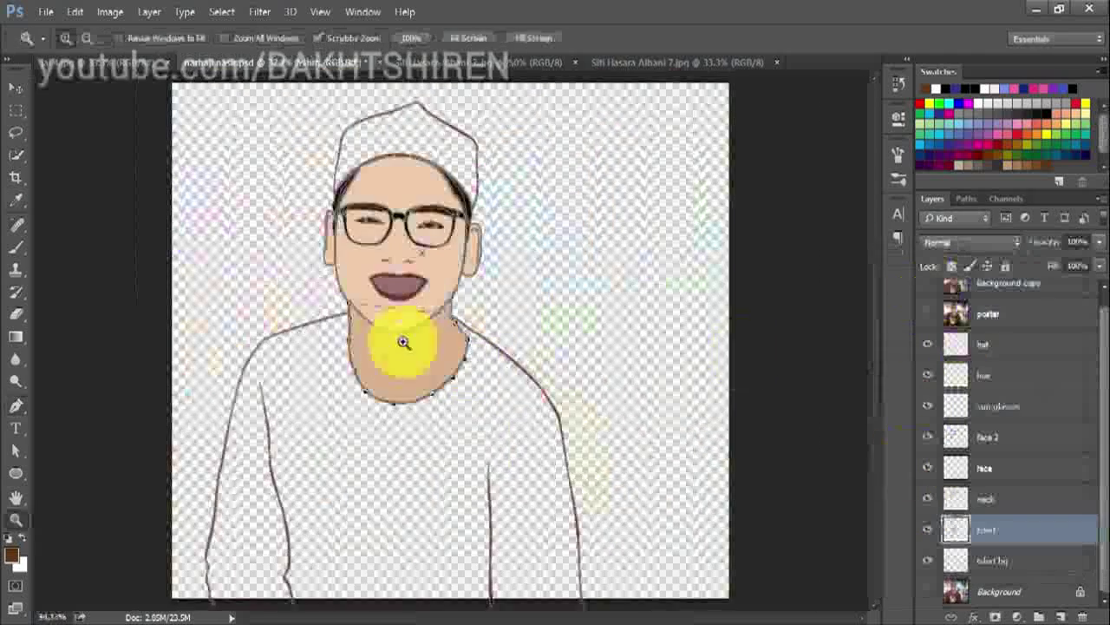
pyautogui.click(405, 340)
pyautogui.click(220, 355)
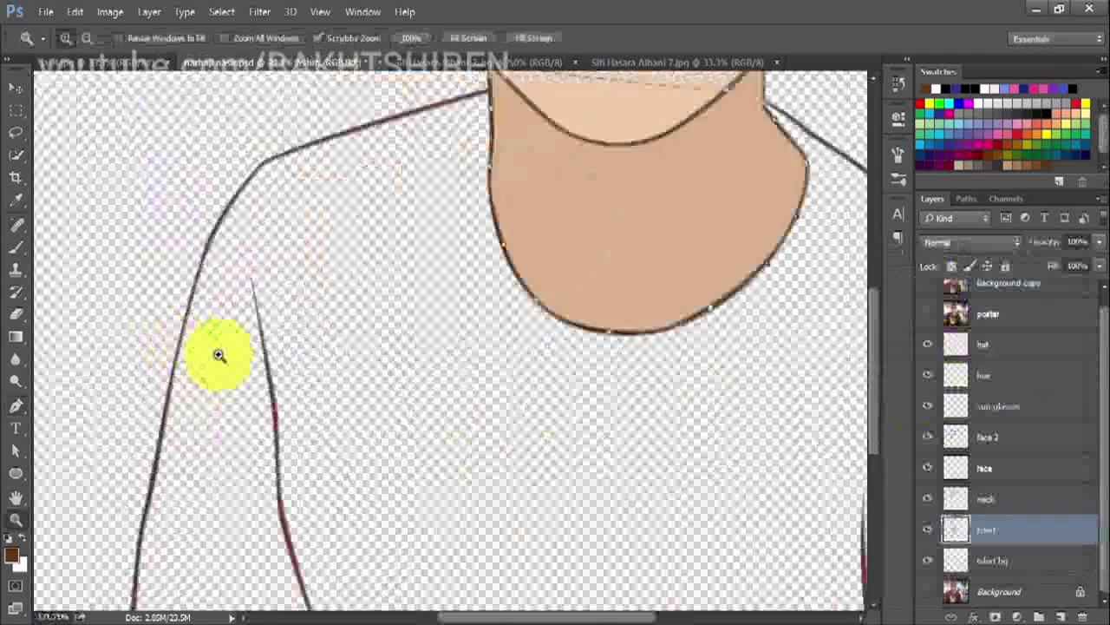
pyautogui.click(988, 560)
pyautogui.click(15, 405)
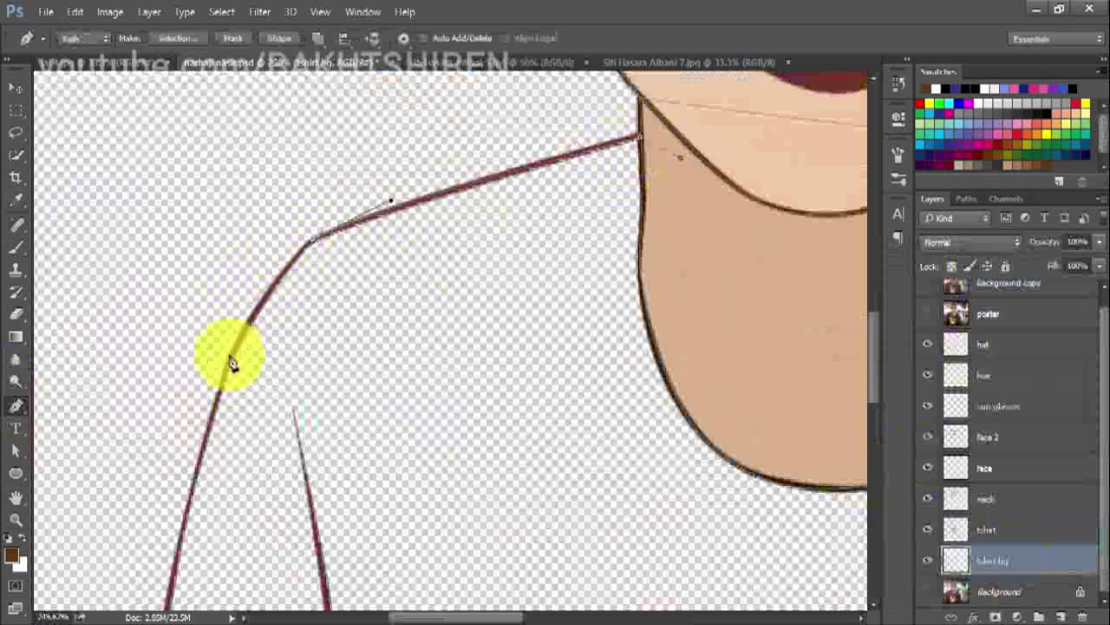
# Trace the shirt outline with the Pen tool down the left edge and across the bottom.
pyautogui.scroll(-3, 286, 371)
pyautogui.scroll(-3, 171, 462)
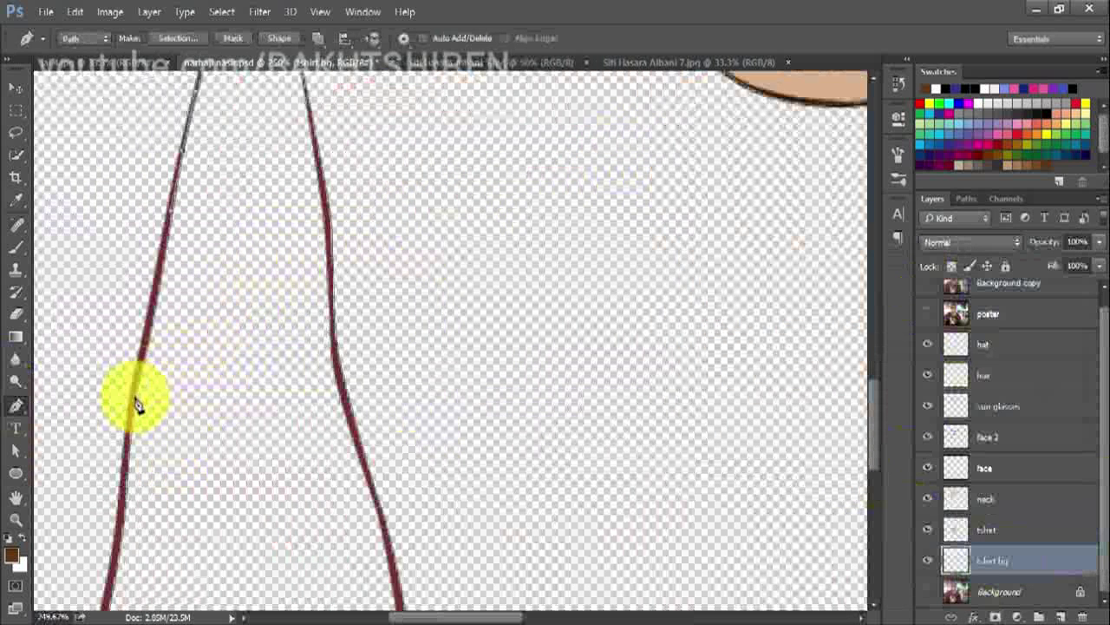
pyautogui.scroll(-2, 136, 401)
pyautogui.scroll(-2, 116, 384)
pyautogui.scroll(-2, 94, 494)
pyautogui.scroll(-2, 104, 513)
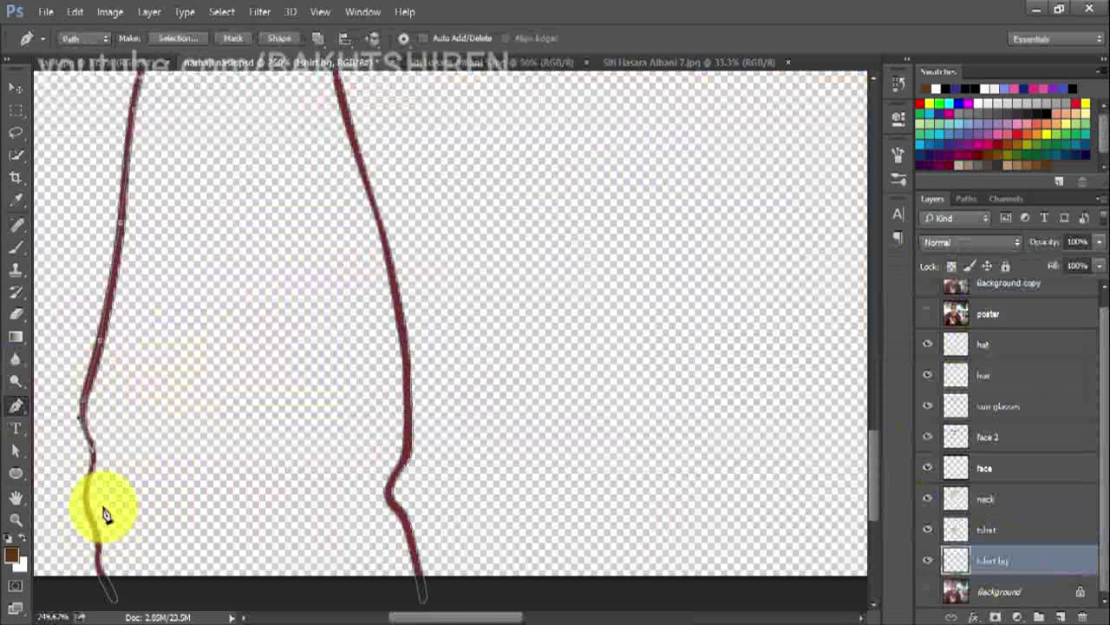
pyautogui.click(94, 520)
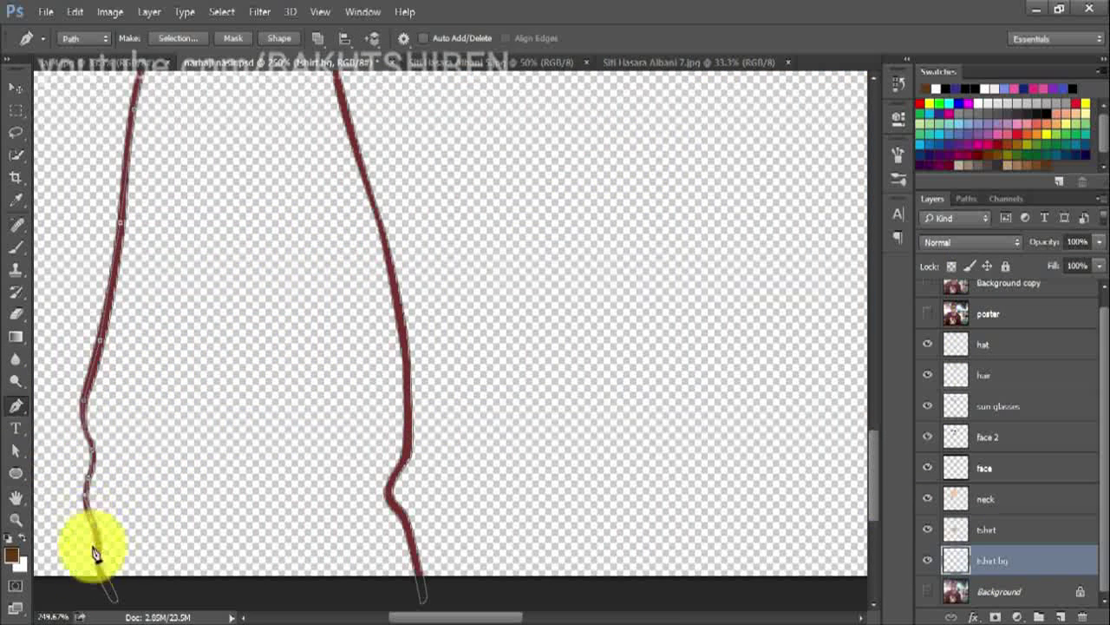
pyautogui.moveTo(538, 619); pyautogui.dragTo(666, 595)
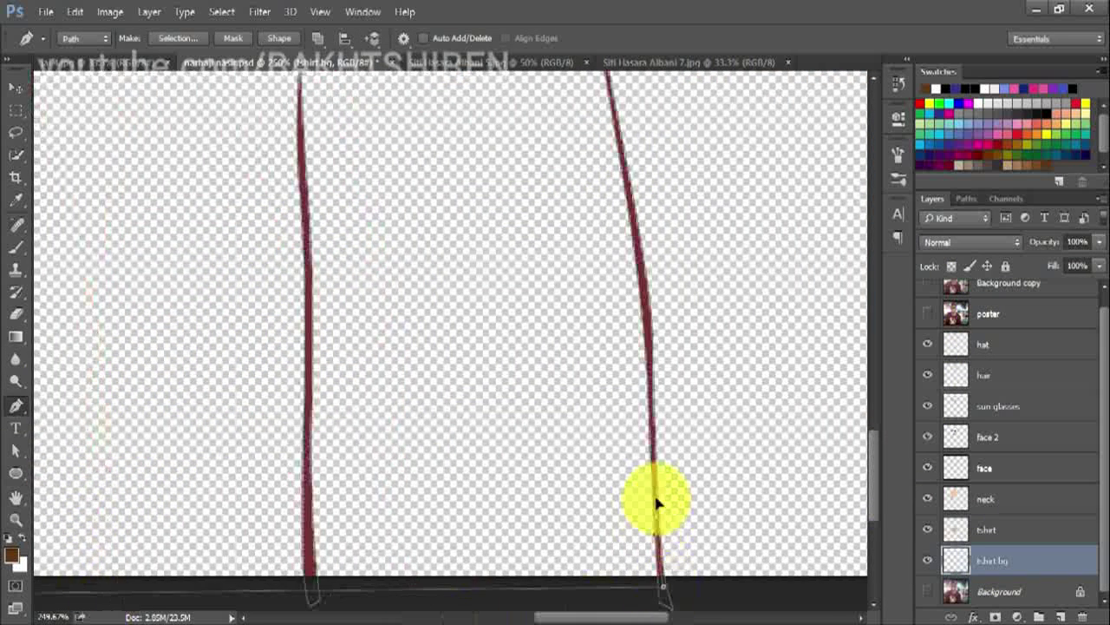
pyautogui.scroll(2, 652, 434)
pyautogui.scroll(1, 634, 381)
pyautogui.scroll(1, 655, 429)
pyautogui.scroll(3, 607, 381)
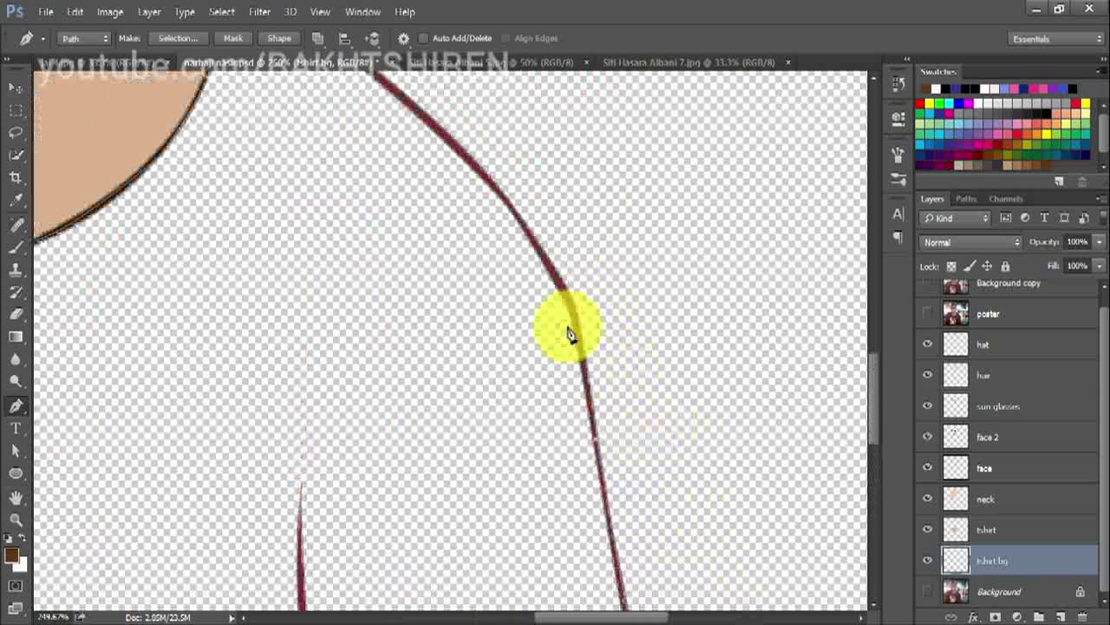
pyautogui.scroll(1, 538, 316)
pyautogui.scroll(1, 481, 308)
pyautogui.scroll(1, 382, 303)
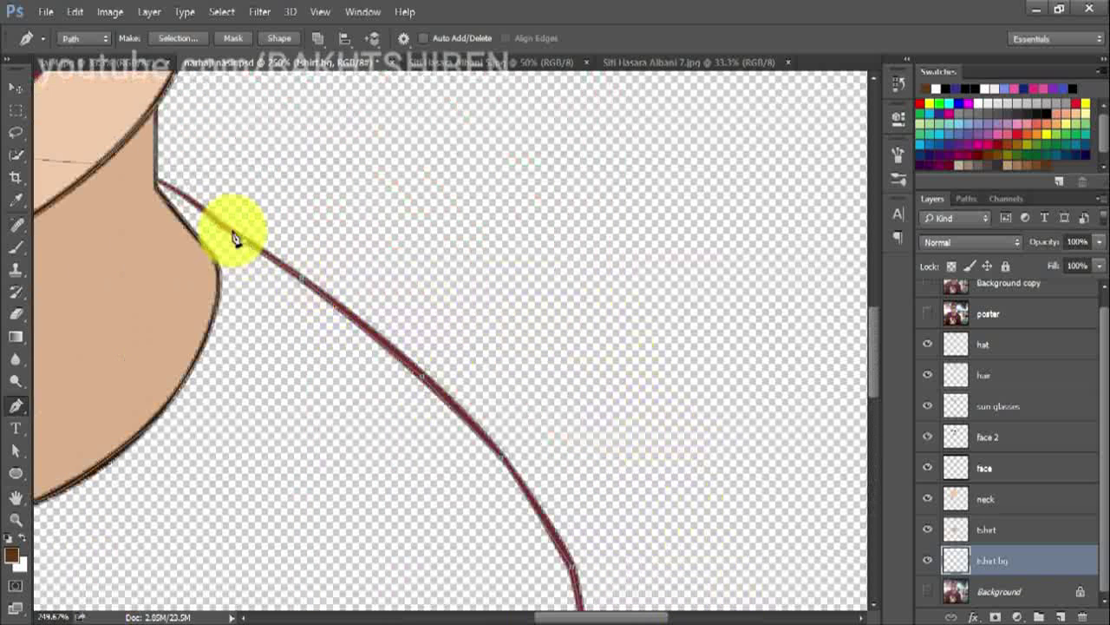
pyautogui.hscroll(-5, 590, 581)
# Fill the shirt path with red #a73936.
pyautogui.rightClick(538, 184)
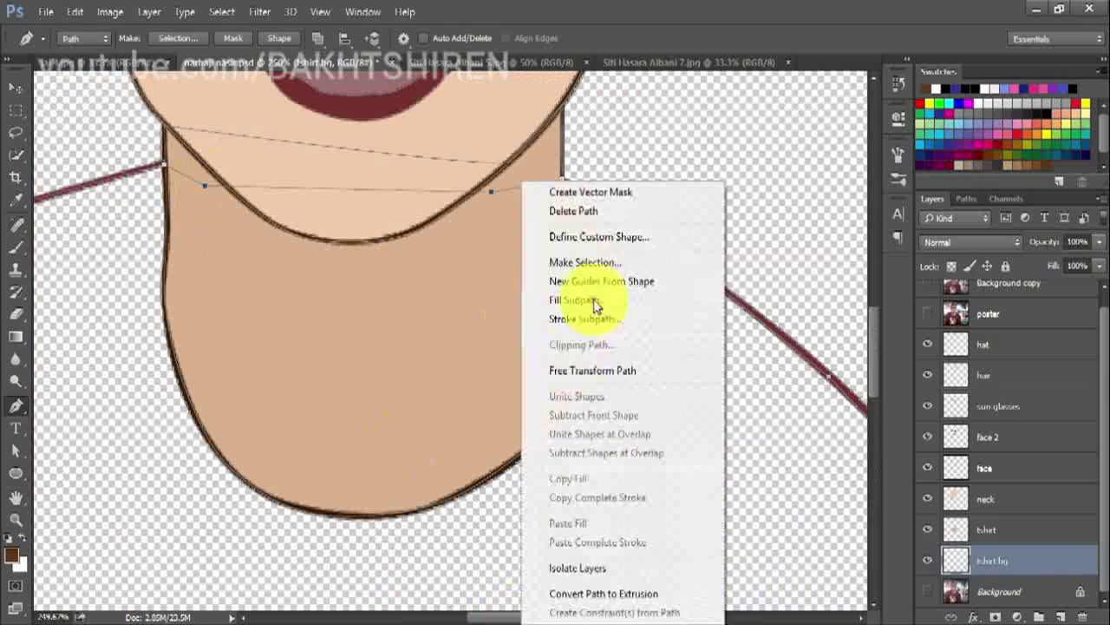
pyautogui.click(573, 300)
pyautogui.click(112, 176)
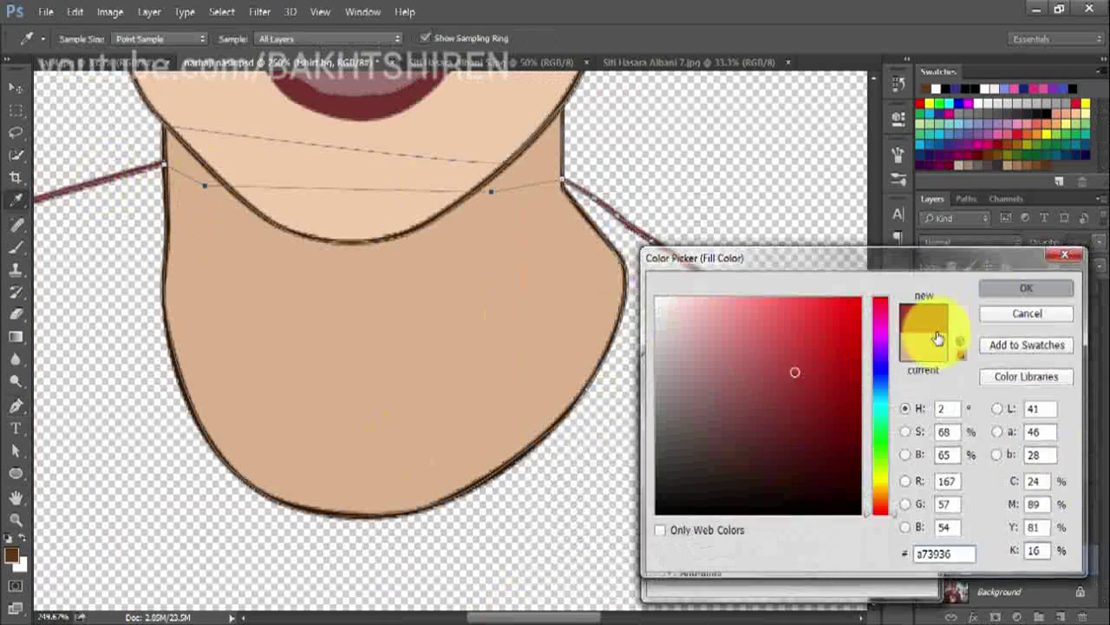
pyautogui.press('Return')
pyautogui.press('z')
pyautogui.scroll(5, 509, 484)
# Toggle the Background copy reference photo, then select the hat and hair layers.
pyautogui.click(928, 296)
pyautogui.click(268, 300)
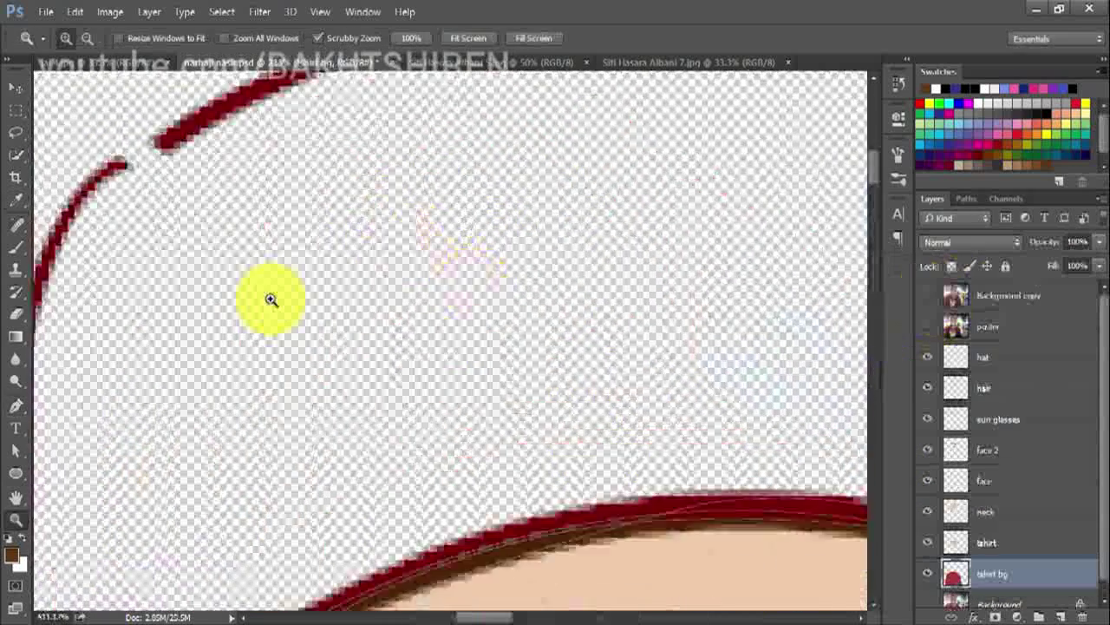
pyautogui.click(15, 405)
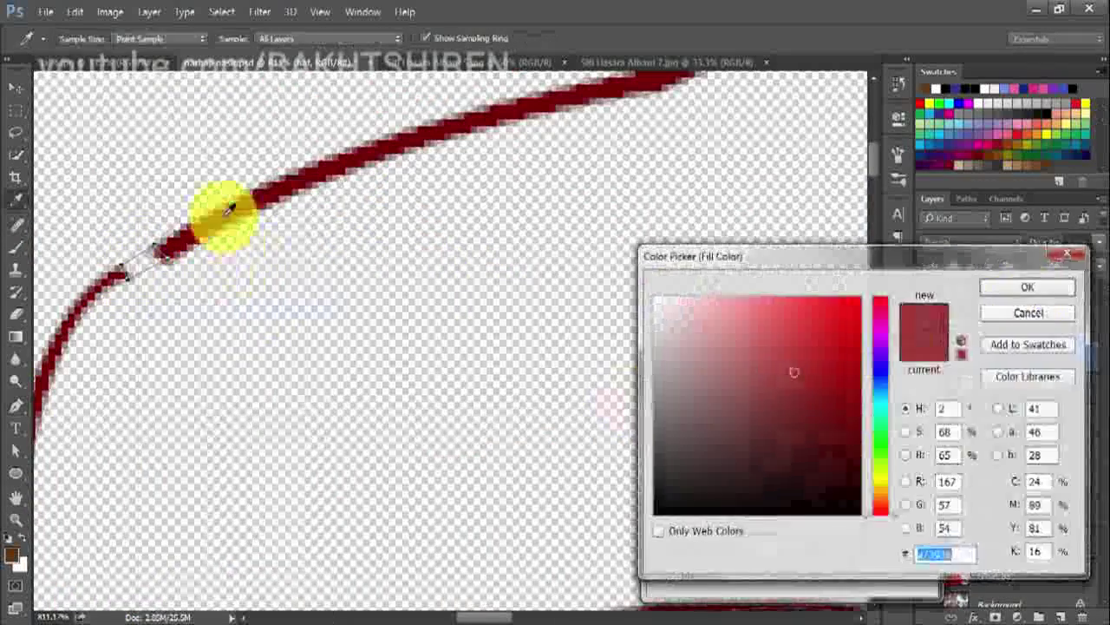
pyautogui.press('Return')
pyautogui.scroll(-3, 404, 389)
pyautogui.click(973, 388)
# Trace the cap top's outline with Pen anchors from the crown down to the brim.
pyautogui.click(557, 163)
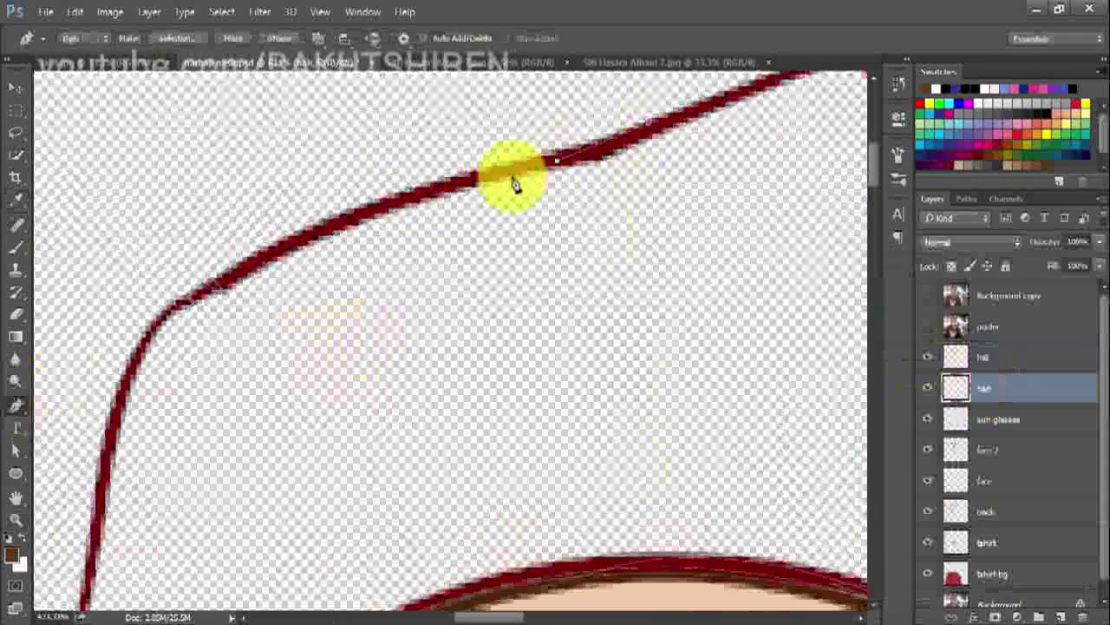
pyautogui.click(410, 199)
pyautogui.click(282, 247)
pyautogui.click(205, 291)
pyautogui.scroll(-2, 223, 318)
pyautogui.click(122, 312)
pyautogui.scroll(-4, 113, 356)
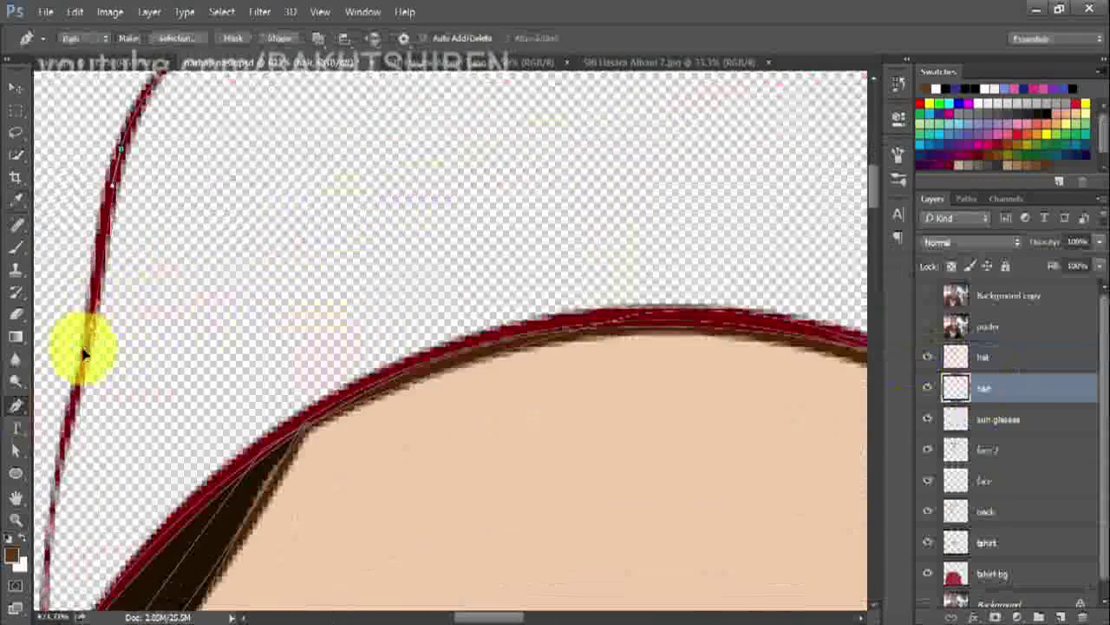
pyautogui.scroll(-1, 325, 595)
pyautogui.scroll(-2, 169, 386)
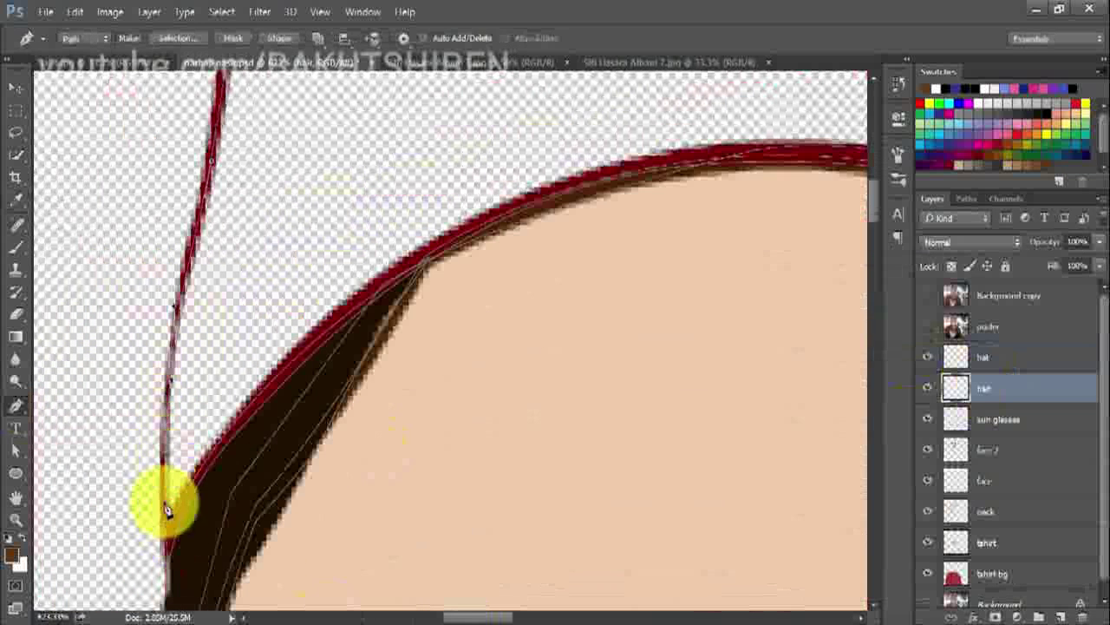
pyautogui.scroll(2, 520, 252)
pyautogui.hscroll(3, 468, 290)
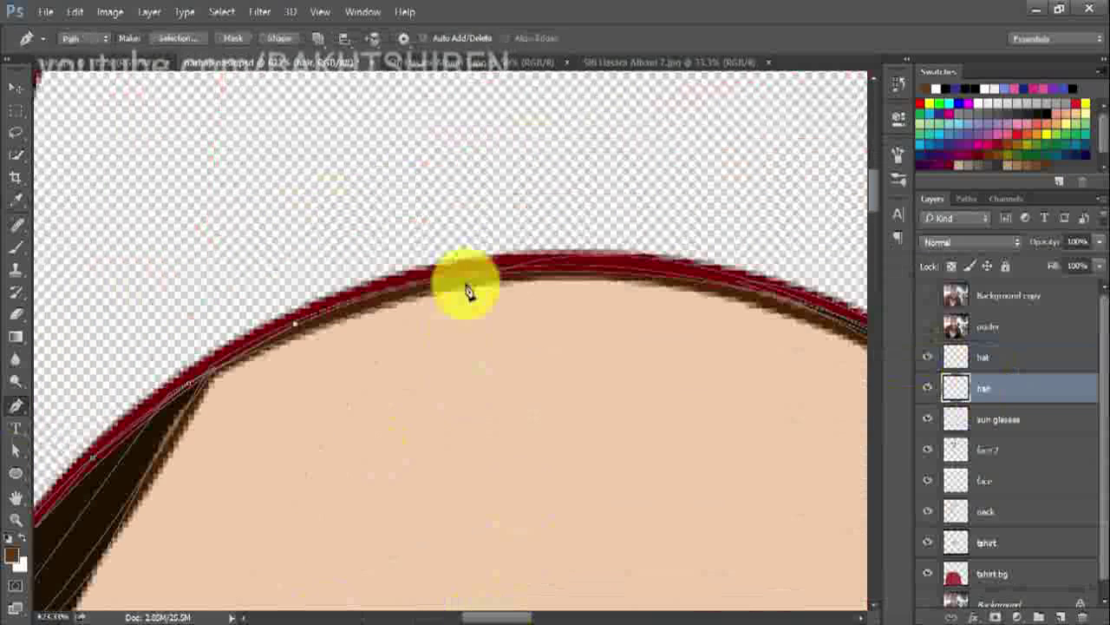
pyautogui.hscroll(6, 515, 384)
pyautogui.scroll(-2, 596, 344)
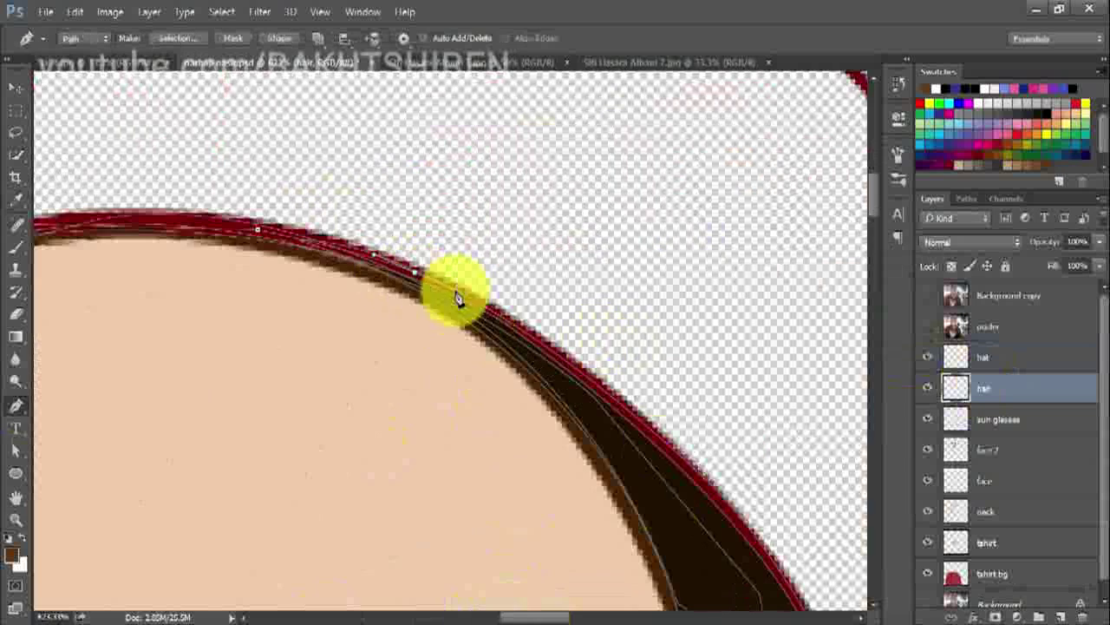
pyautogui.hscroll(4, 627, 575)
pyautogui.scroll(-3, 476, 446)
pyautogui.scroll(2, 508, 582)
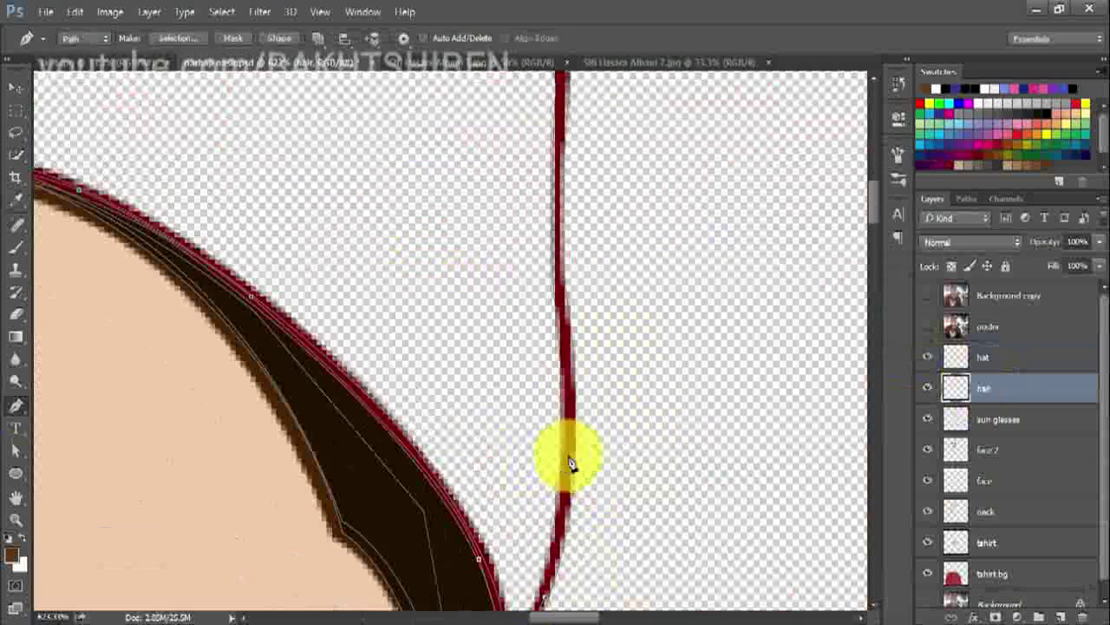
pyautogui.scroll(3, 568, 462)
pyautogui.scroll(2, 558, 367)
pyautogui.scroll(3, 561, 268)
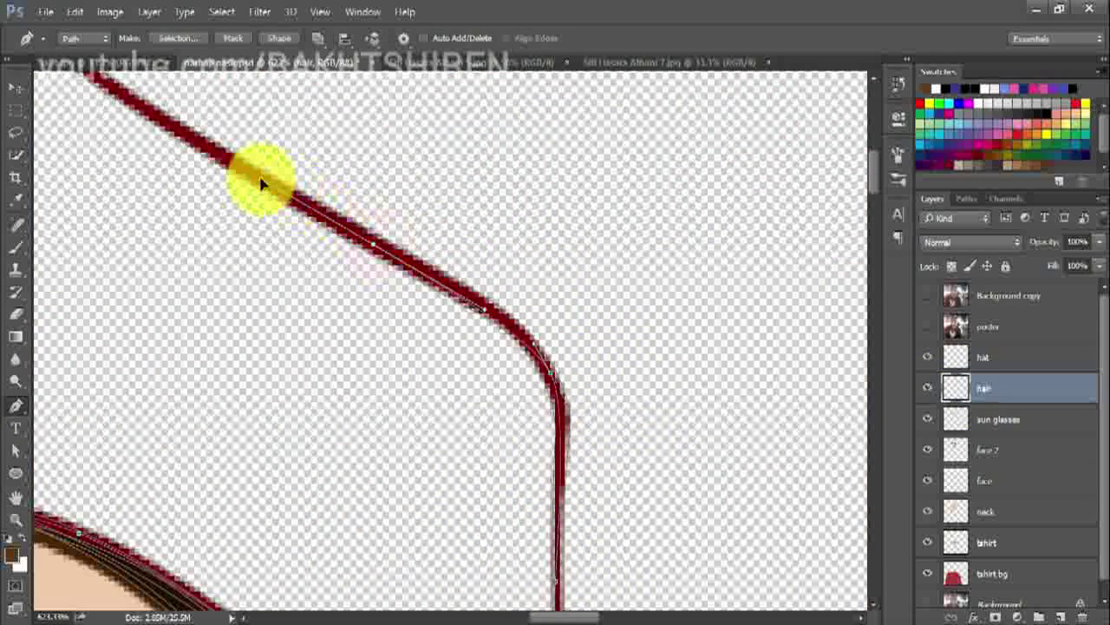
pyautogui.hscroll(-2, 564, 608)
pyautogui.scroll(2, 243, 211)
pyautogui.scroll(-2, 355, 211)
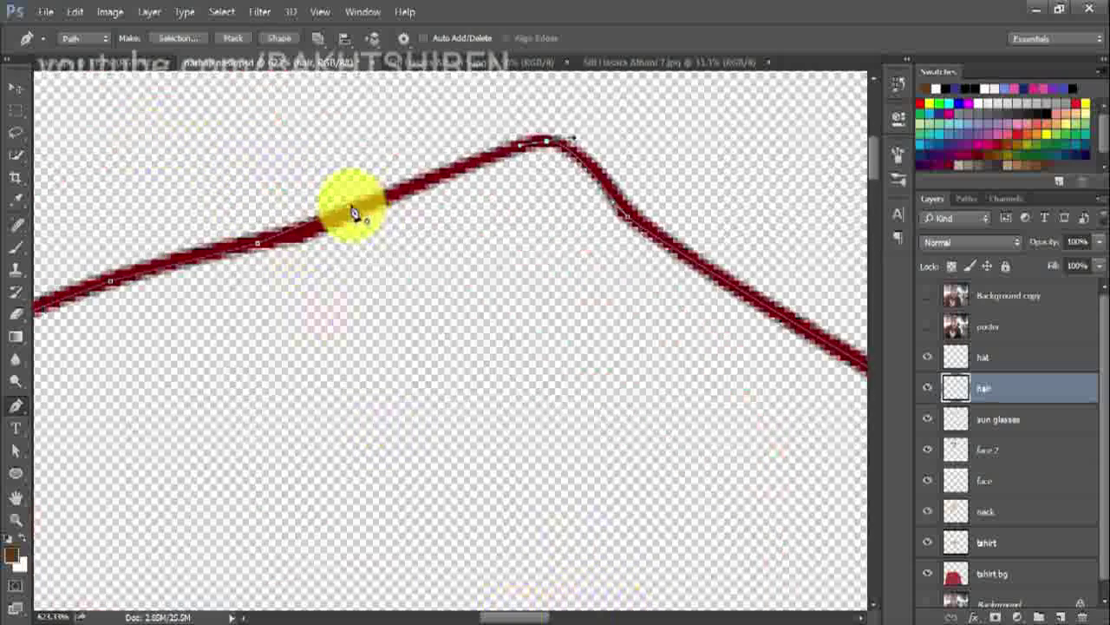
pyautogui.scroll(-2, 422, 426)
# Fill the cap subpath with a dark maroon colour.
pyautogui.rightClick(349, 182)
pyautogui.click(364, 272)
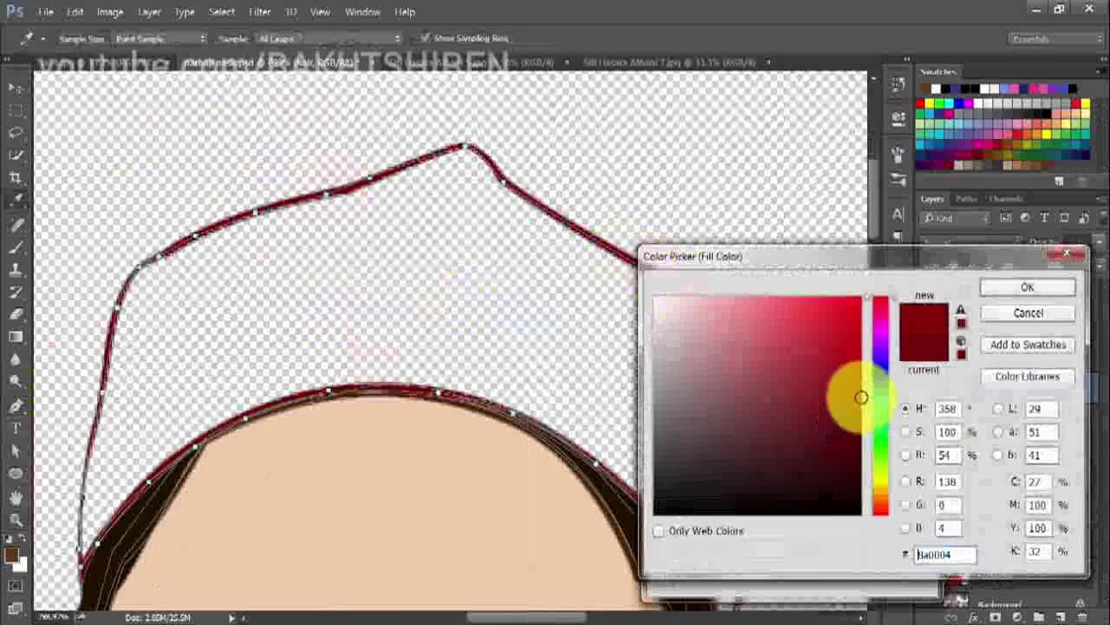
pyautogui.moveTo(859, 396); pyautogui.dragTo(858, 446)
pyautogui.press('Return')
pyautogui.press('Escape')
pyautogui.rightClick(527, 183)
pyautogui.click(571, 306)
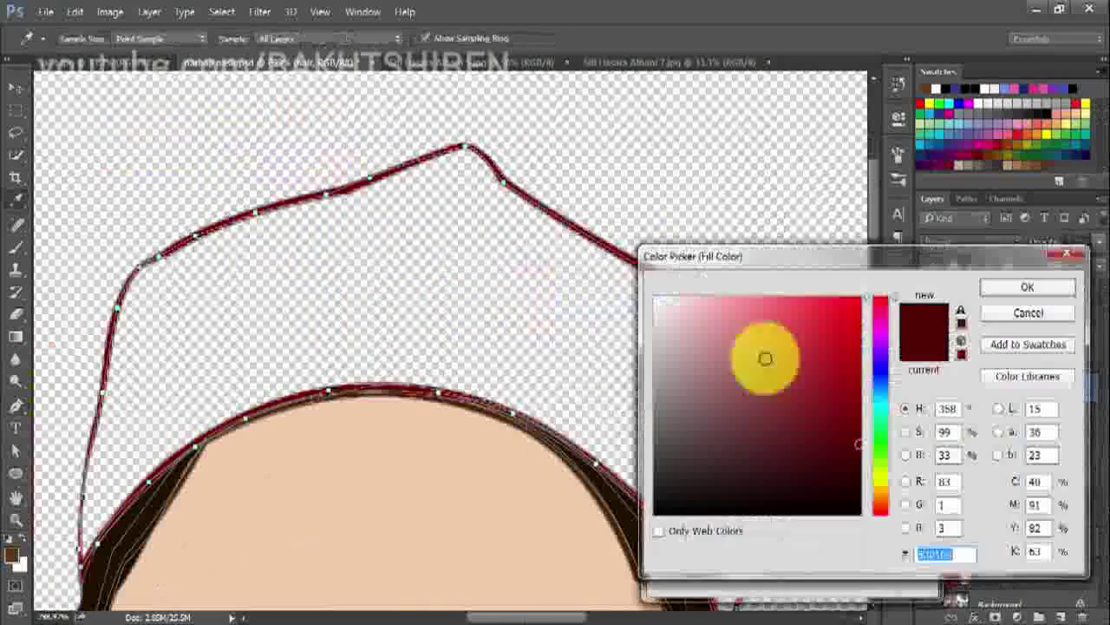
pyautogui.press('Return')
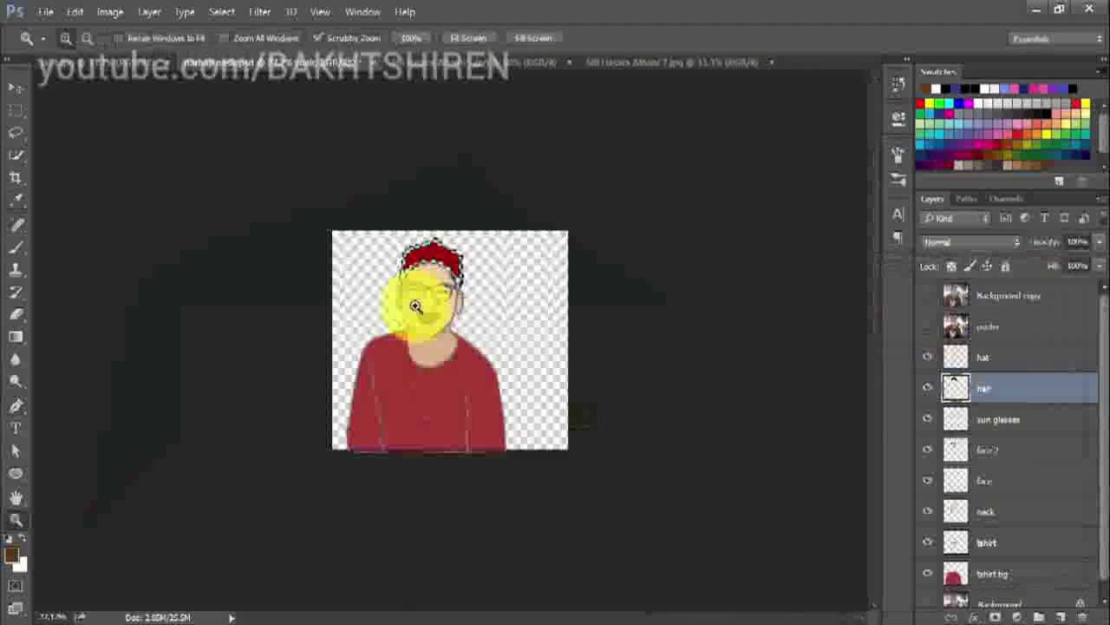